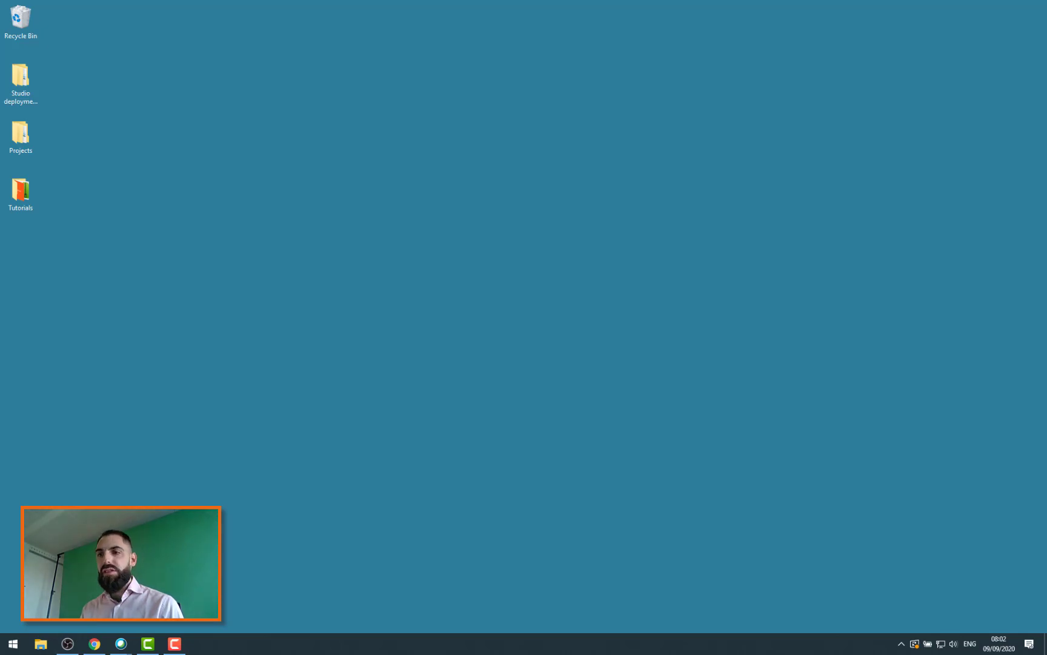
# Step: Bring up OBS Studio and the Webex meeting window, placing the meeting window below the OBS controls
pyautogui.click(68, 643)
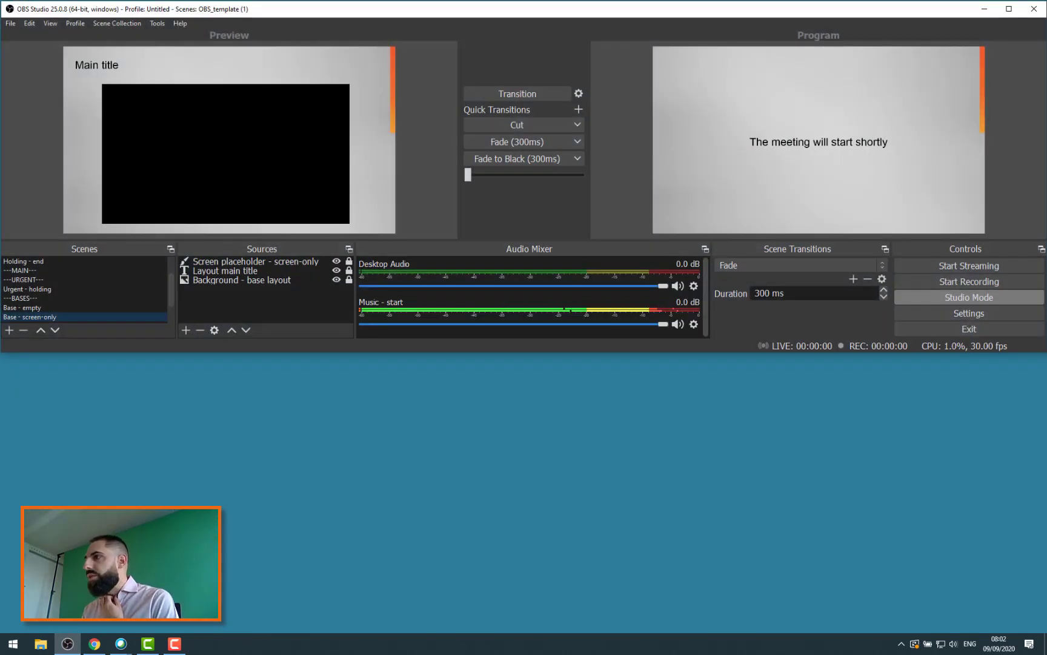
pyautogui.click(118, 649)
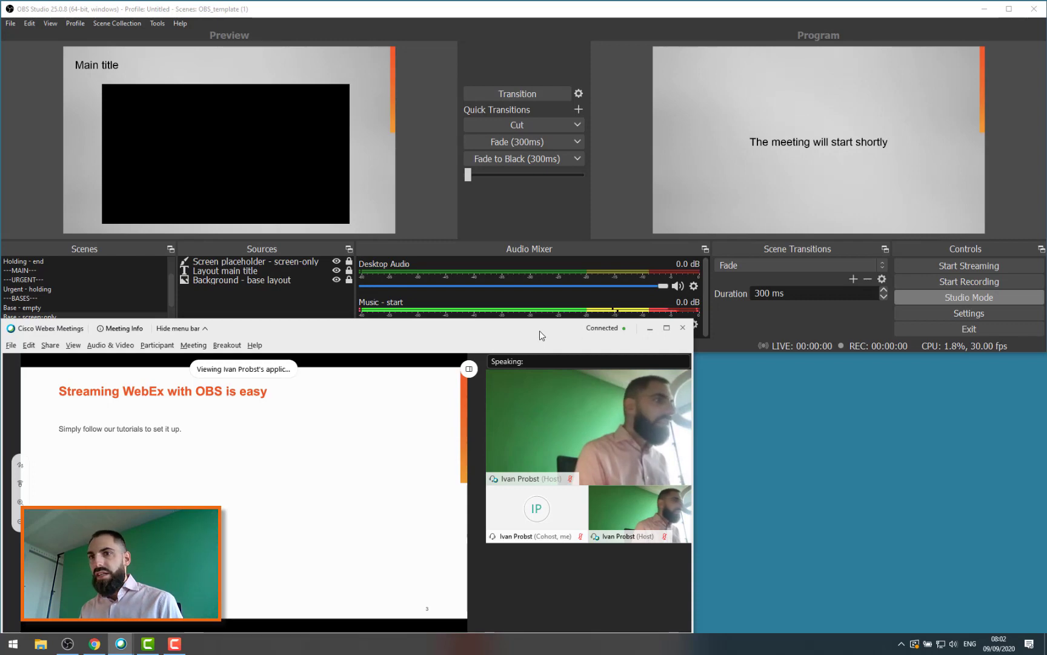
pyautogui.moveTo(539, 331); pyautogui.dragTo(538, 348)
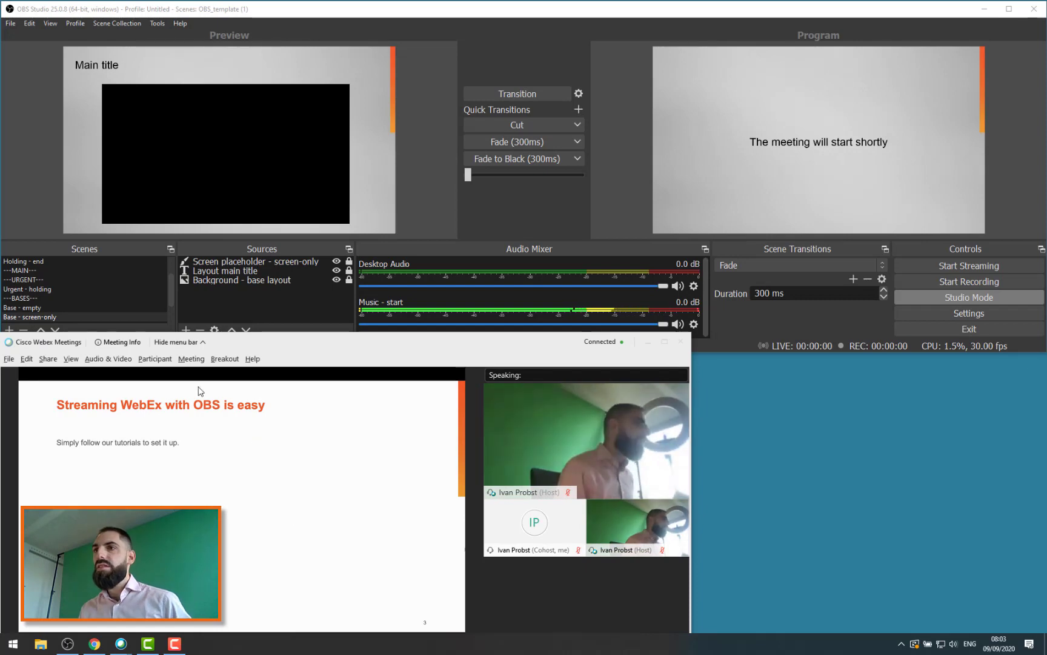
pyautogui.moveTo(612, 405)
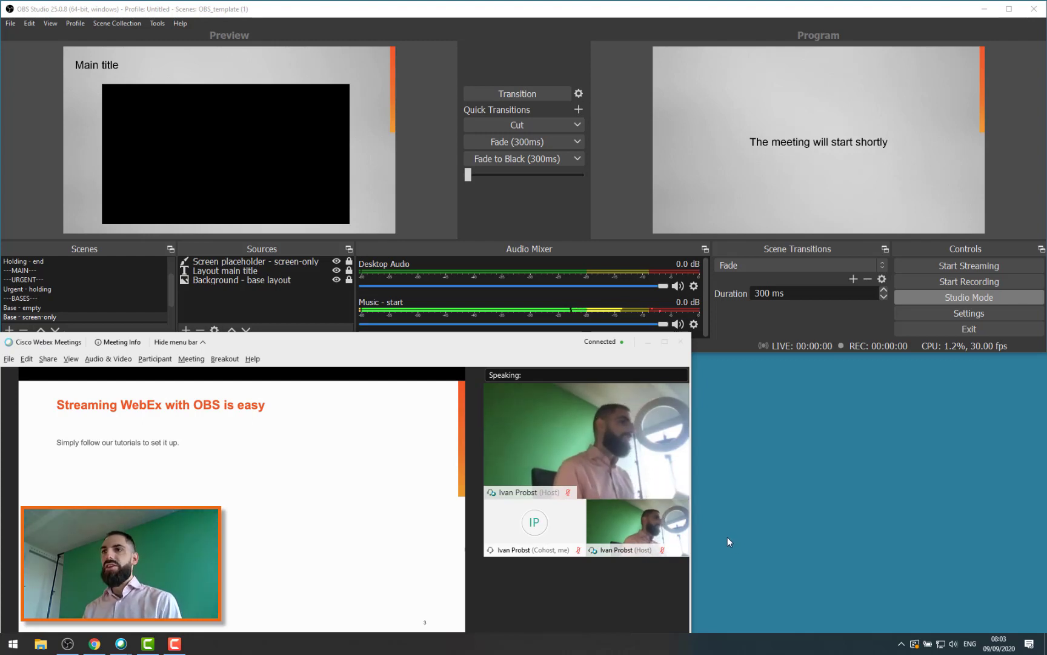
pyautogui.moveTo(686, 508)
pyautogui.moveTo(669, 454)
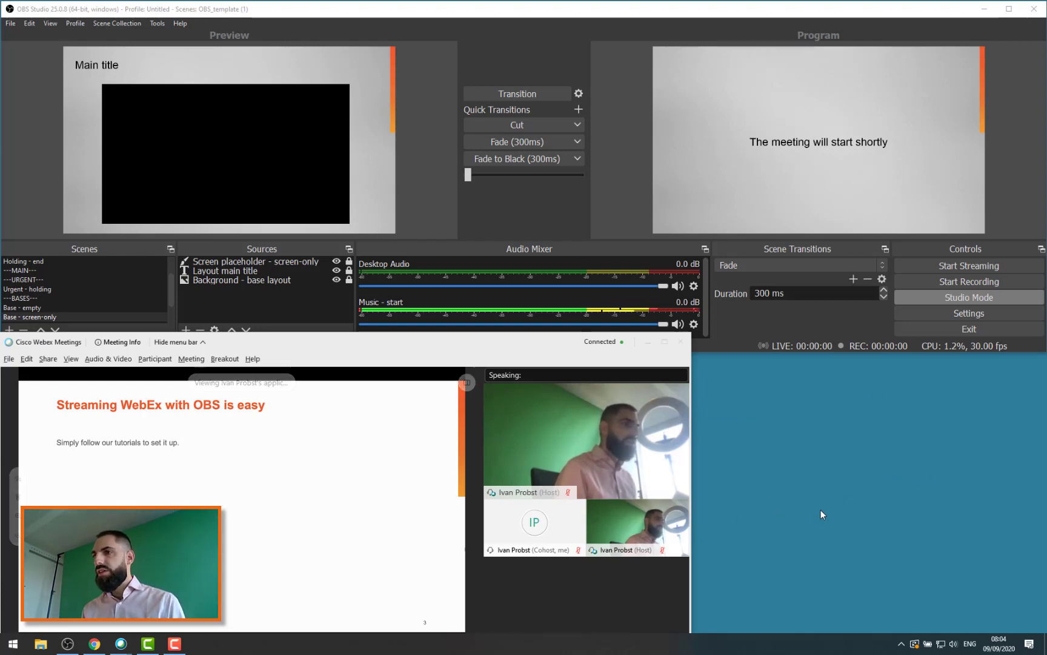
pyautogui.moveTo(582, 428)
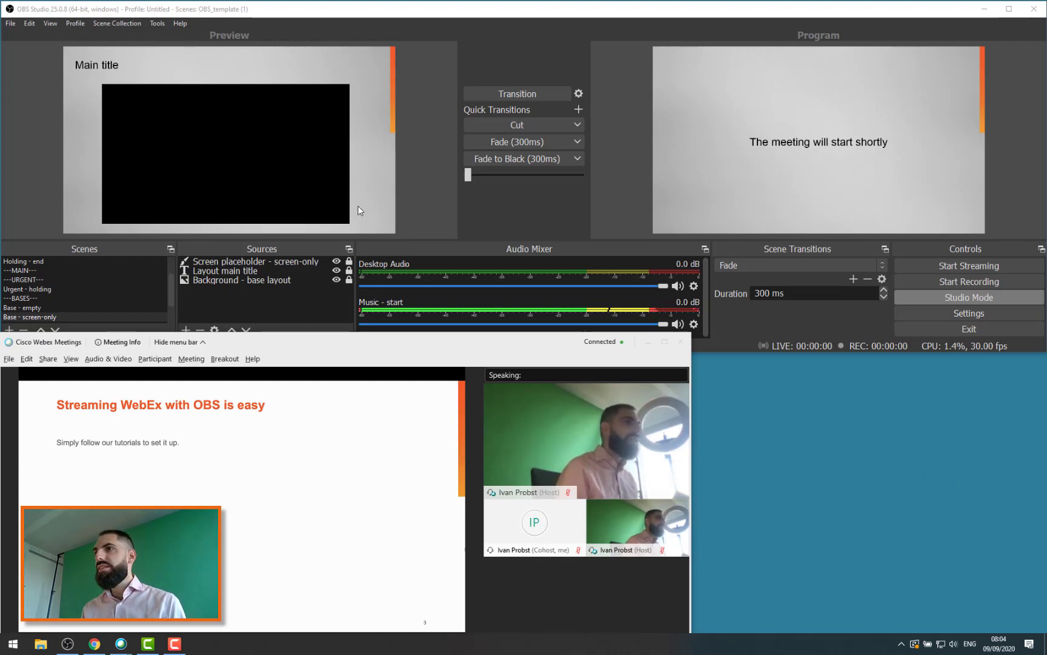
# Step: Return to OBS Studio and examine the start, break and end holding scenes in the preview
pyautogui.click(376, 12)
pyautogui.scroll(1, 75, 298)
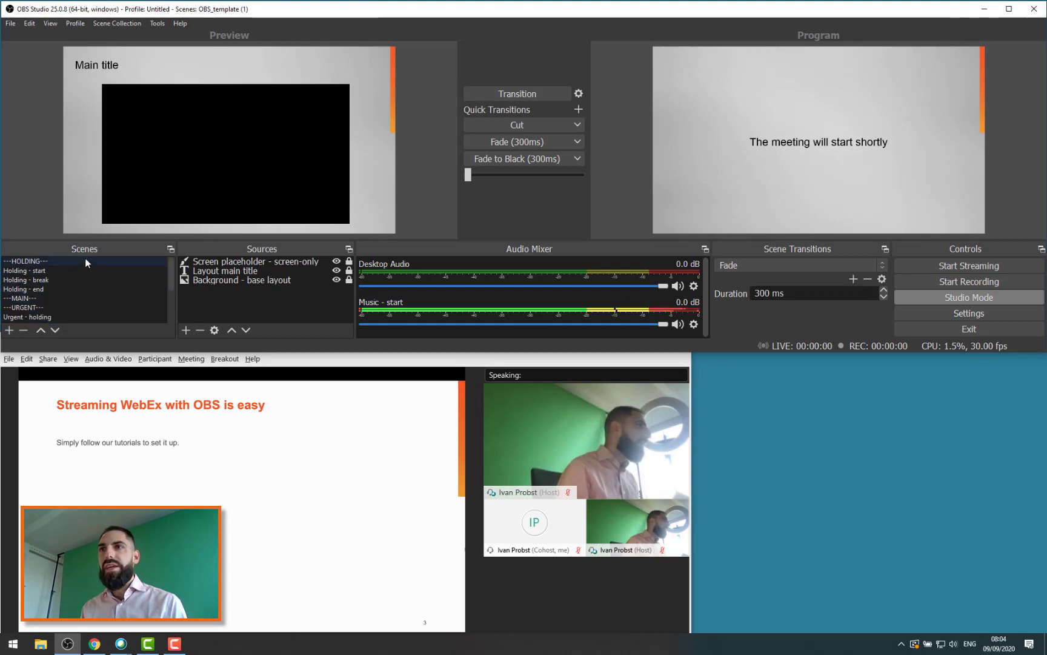
pyautogui.click(113, 25)
pyautogui.click(147, 150)
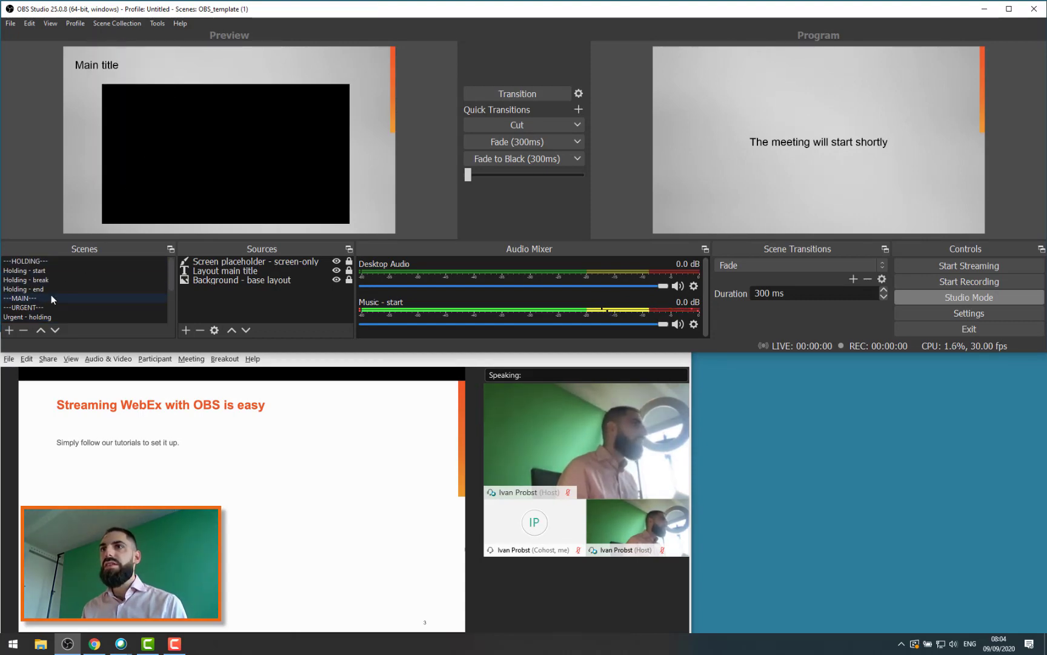
pyautogui.click(52, 271)
pyautogui.click(52, 262)
pyautogui.click(60, 272)
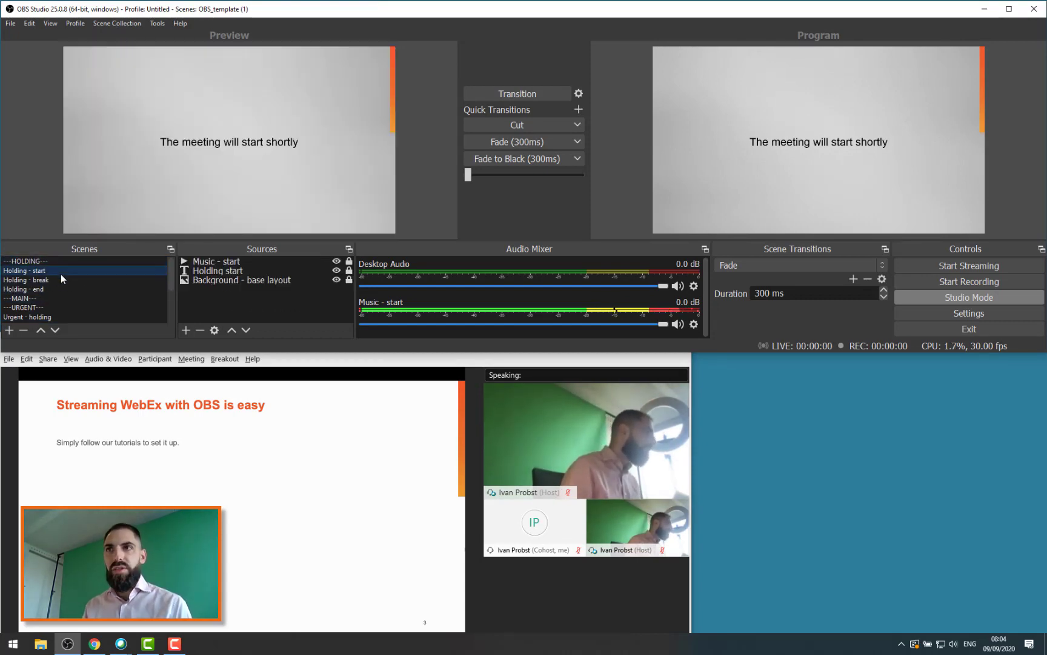
pyautogui.scroll(-2, 75, 272)
pyautogui.scroll(2, 72, 271)
pyautogui.click(59, 280)
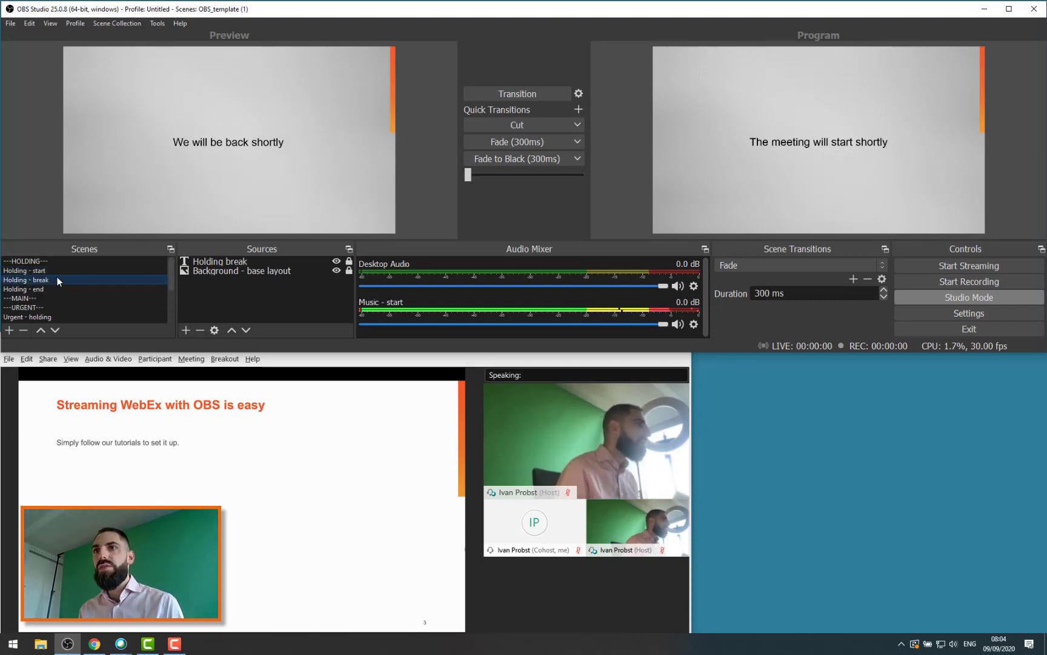
pyautogui.click(57, 288)
pyautogui.click(62, 272)
pyautogui.click(58, 281)
pyautogui.click(55, 288)
pyautogui.scroll(-2, 69, 278)
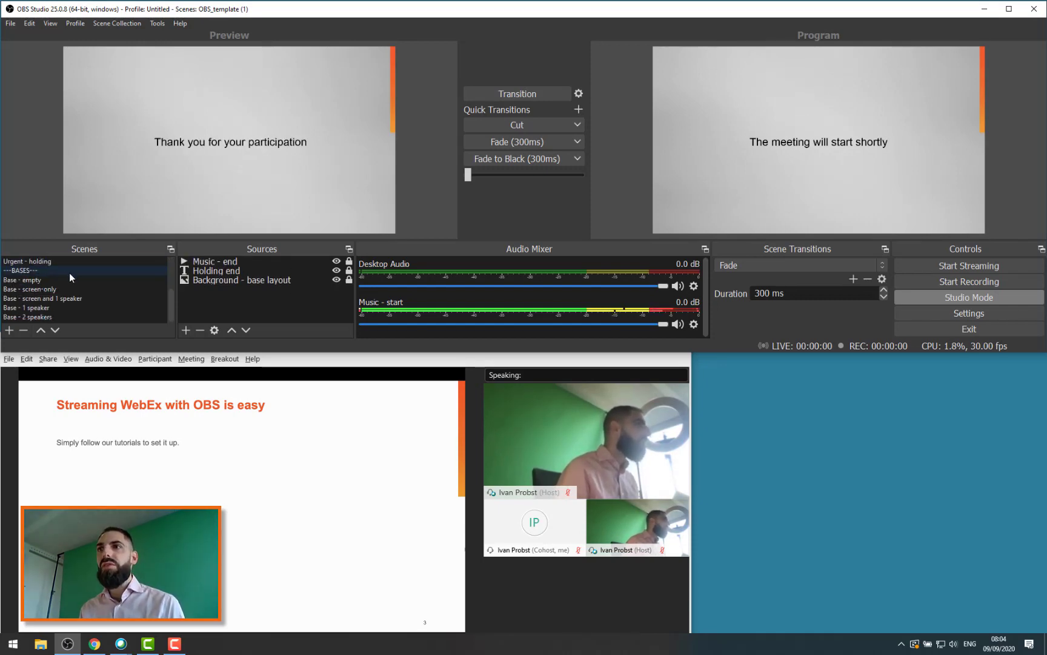
# Step: Compare the empty, screen-only, and screen and 1 speaker base scenes in the preview
pyautogui.click(61, 280)
pyautogui.click(60, 289)
pyautogui.click(61, 299)
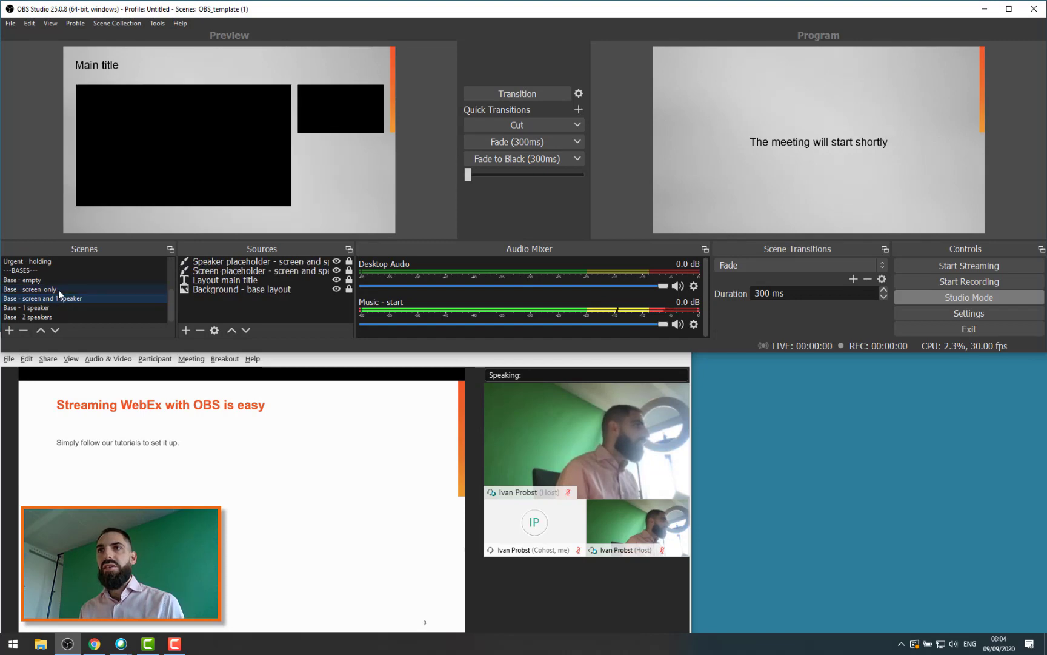
pyautogui.click(58, 289)
pyautogui.click(62, 281)
pyautogui.click(62, 298)
pyautogui.click(64, 290)
pyautogui.click(66, 281)
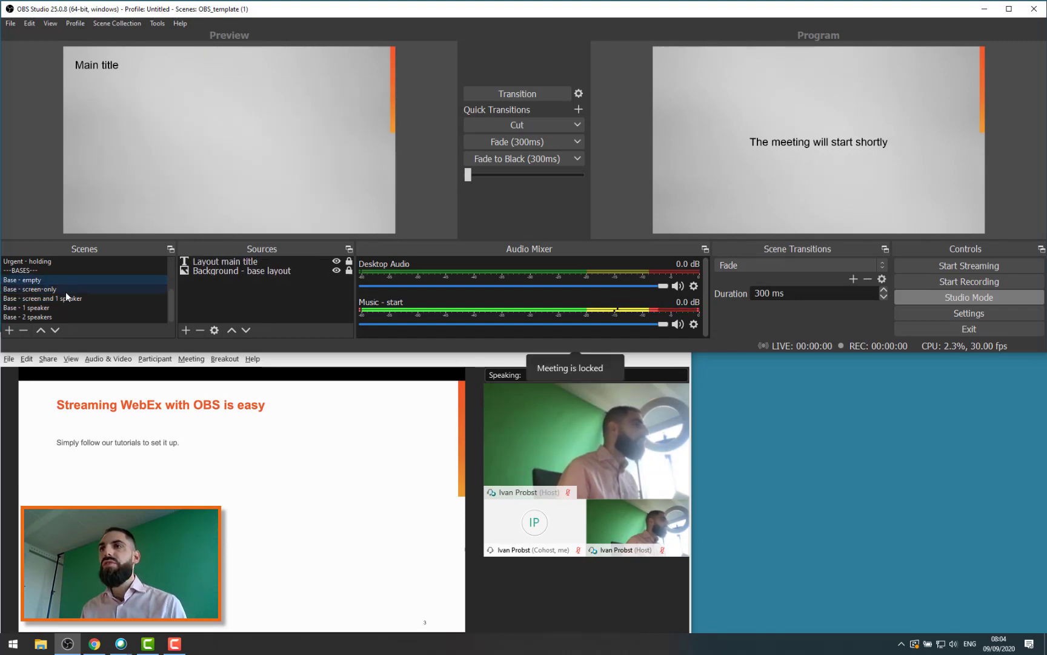
pyautogui.click(63, 289)
# Step: Duplicate the "Base - screen and 1 speaker" scene
pyautogui.click(63, 298)
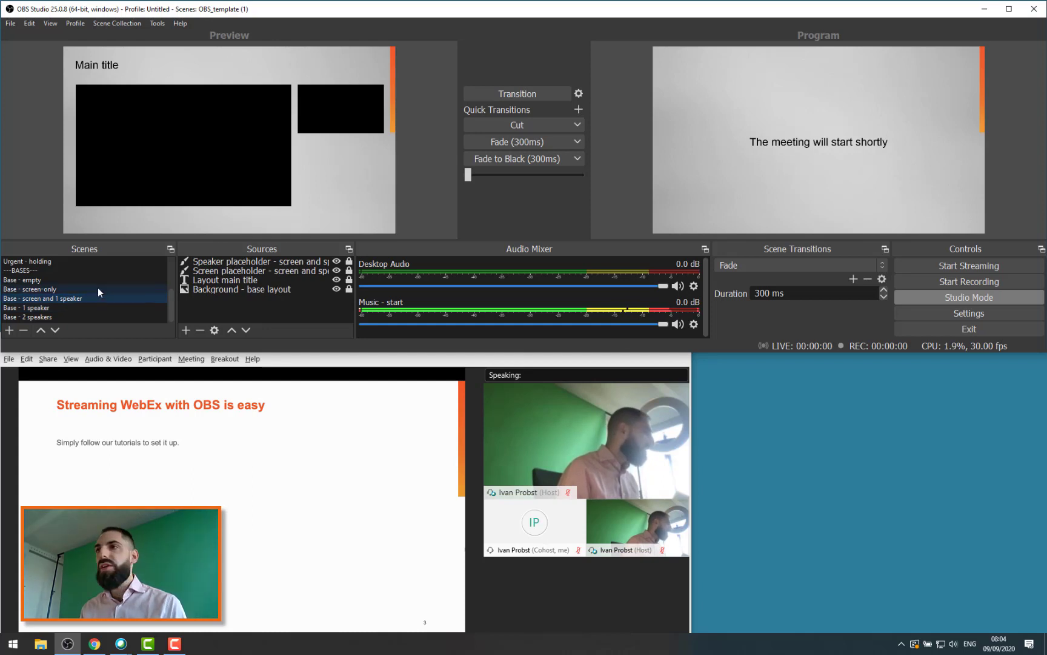
pyautogui.rightClick(35, 299)
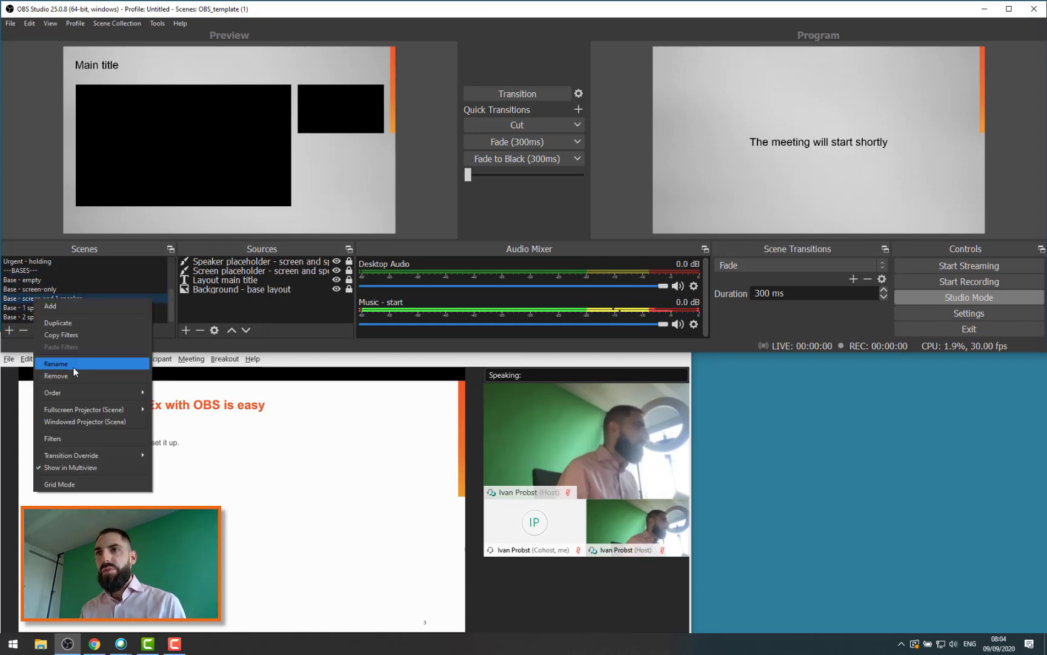
pyautogui.click(81, 323)
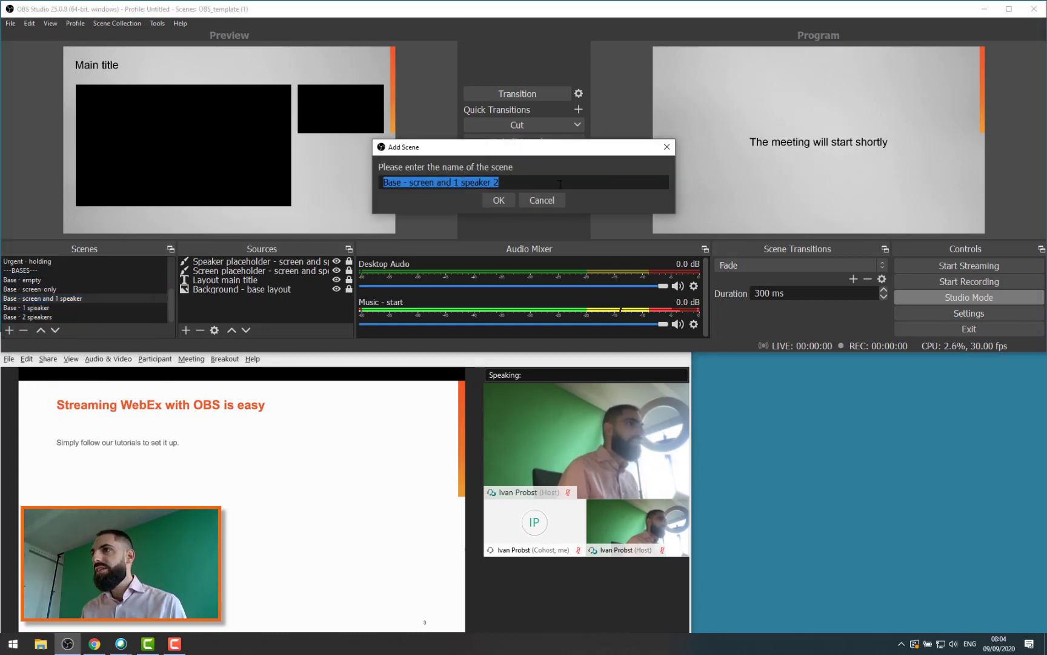
pyautogui.click(524, 185)
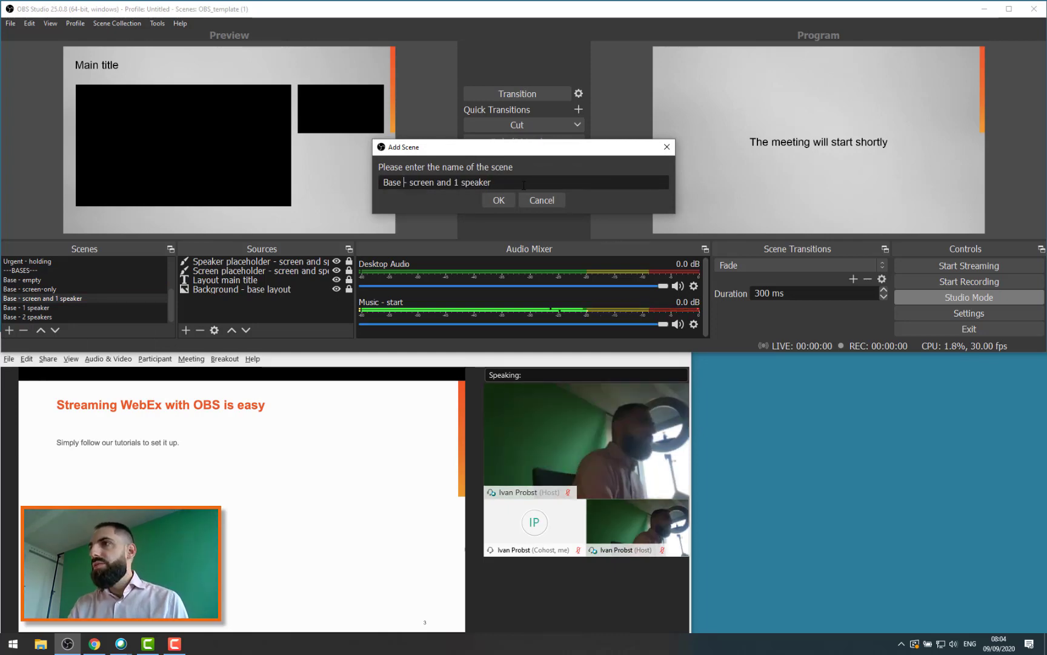
pyautogui.press('Return')
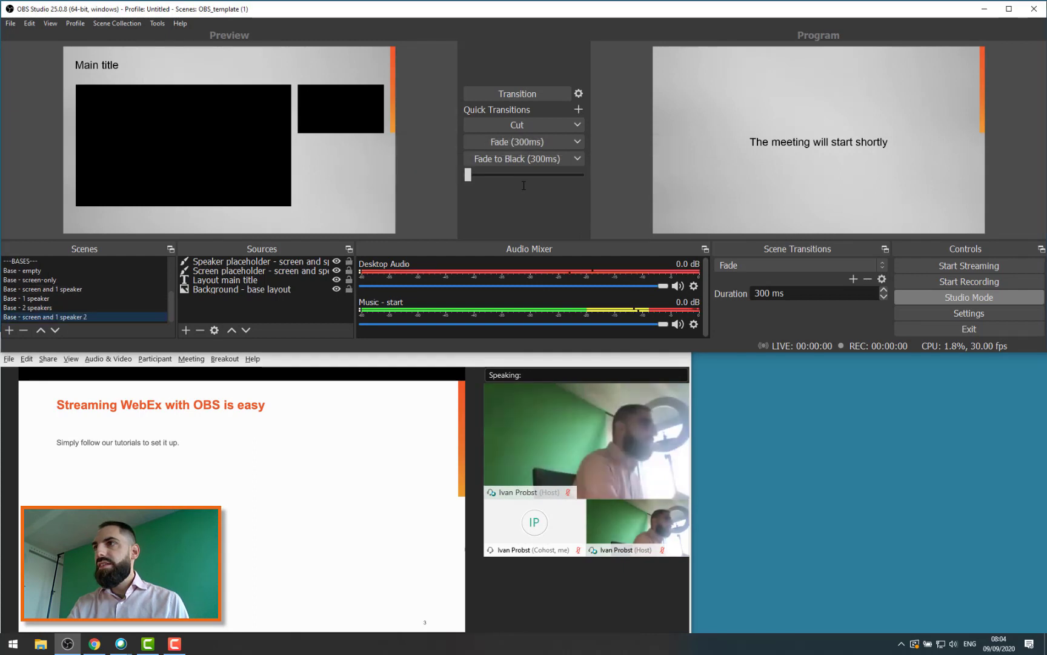
# Step: Rename the duplicated scene to "Main - screen and 1 speaker"
pyautogui.rightClick(119, 314)
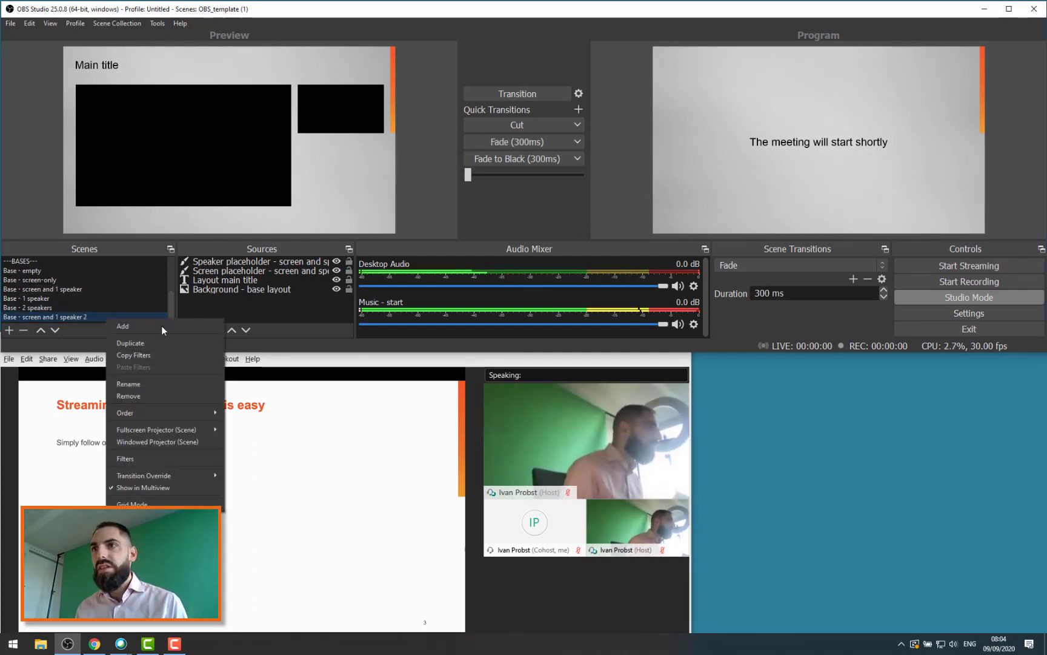
pyautogui.click(147, 394)
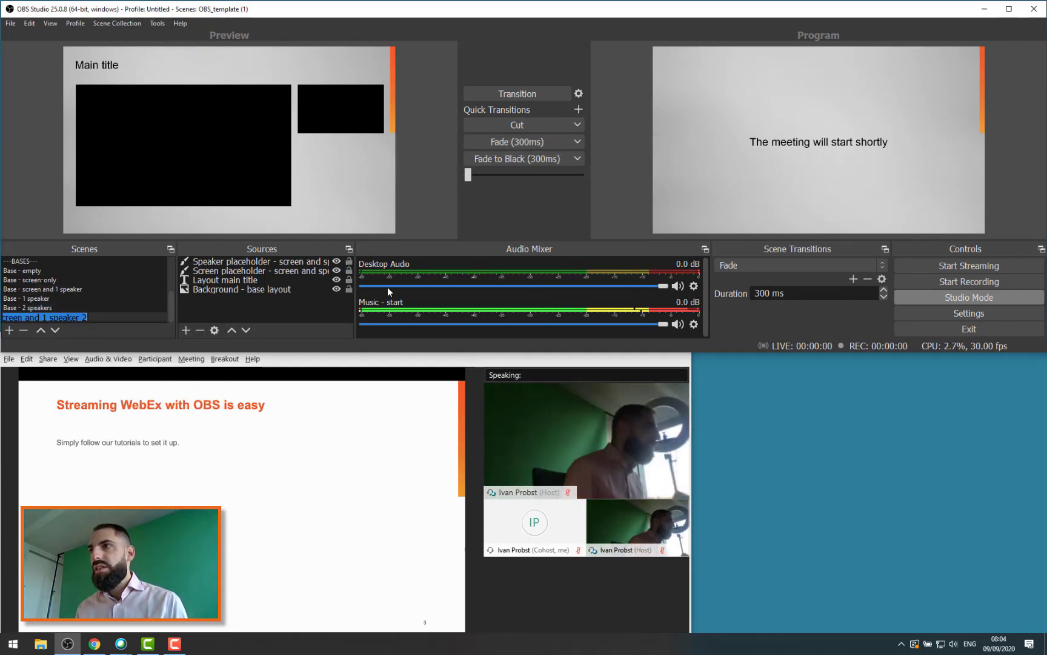
pyautogui.click(141, 316)
pyautogui.press('BackSpace')
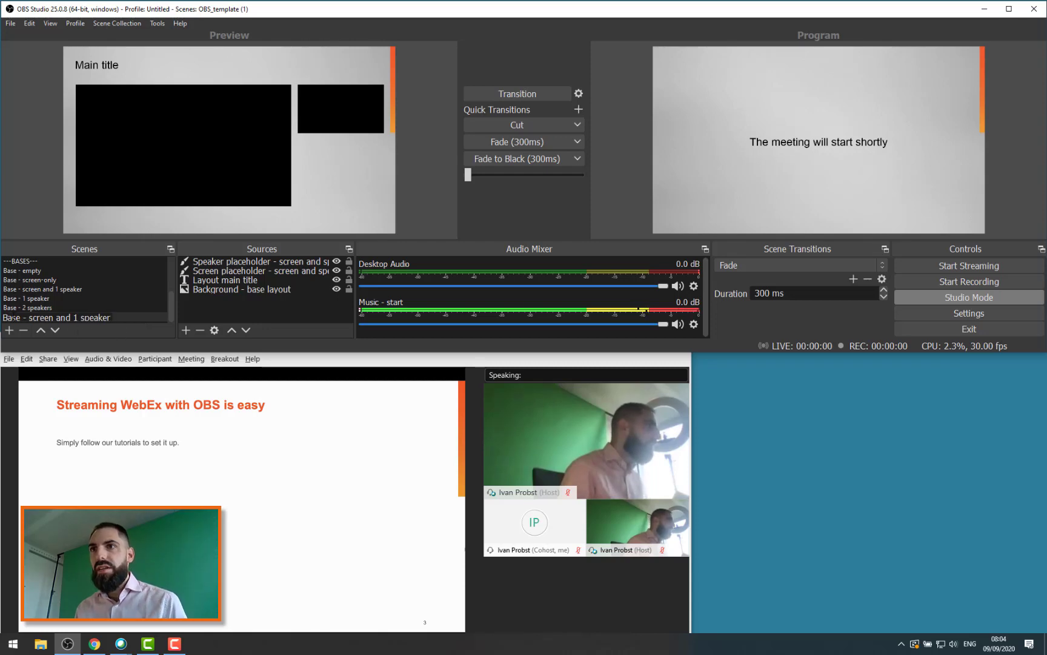
pyautogui.write('MA')
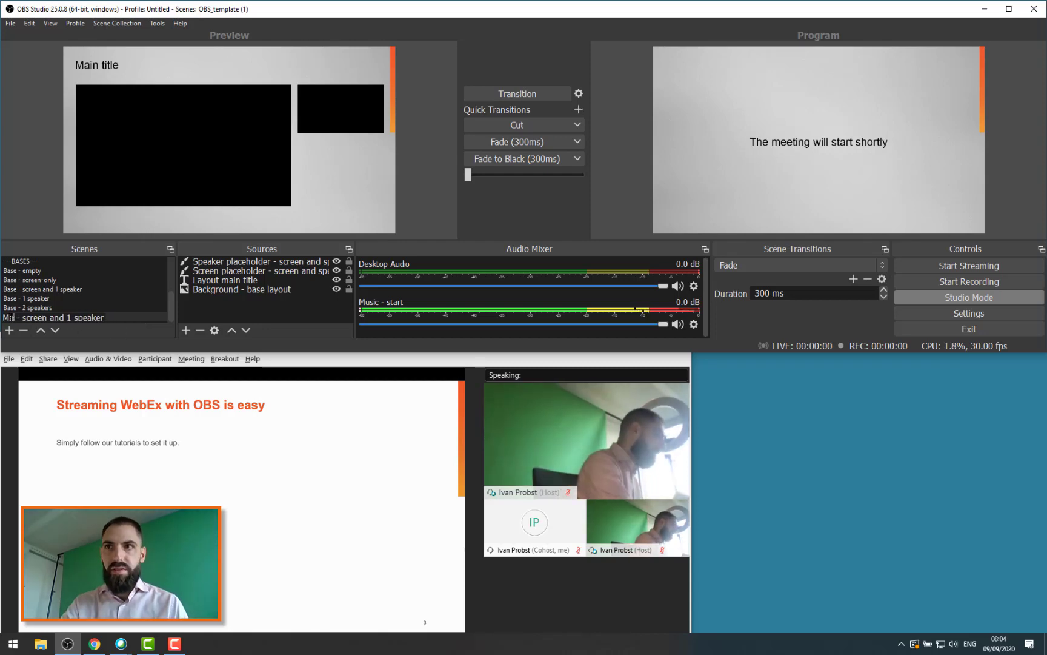
pyautogui.write('in')
pyautogui.press('Return')
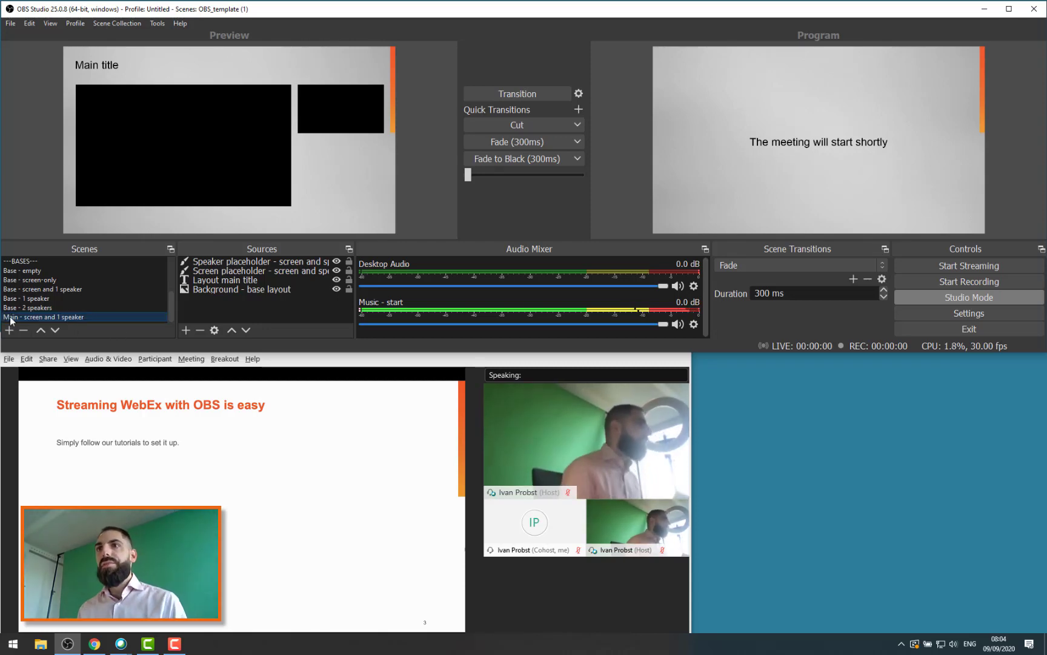
# Step: Move the "Main - screen and 1 speaker" scene directly under the ---MAIN--- heading and select it
pyautogui.moveTo(11, 320); pyautogui.dragTo(47, 311)
pyautogui.scroll(2, 38, 304)
pyautogui.scroll(2, 49, 270)
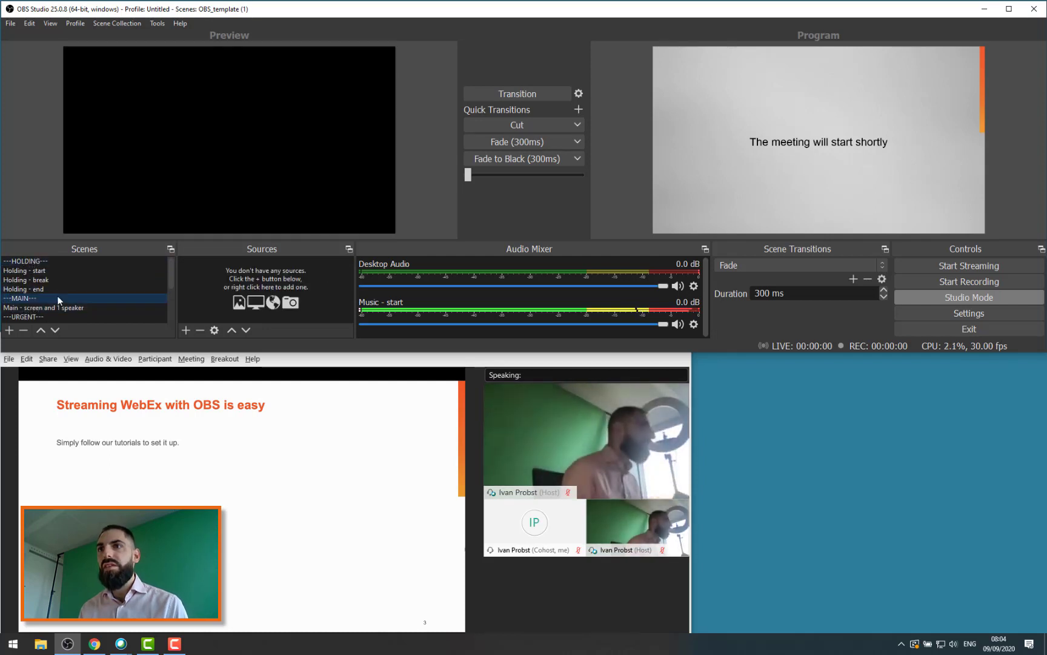
pyautogui.click(53, 291)
pyautogui.click(50, 300)
pyautogui.click(48, 308)
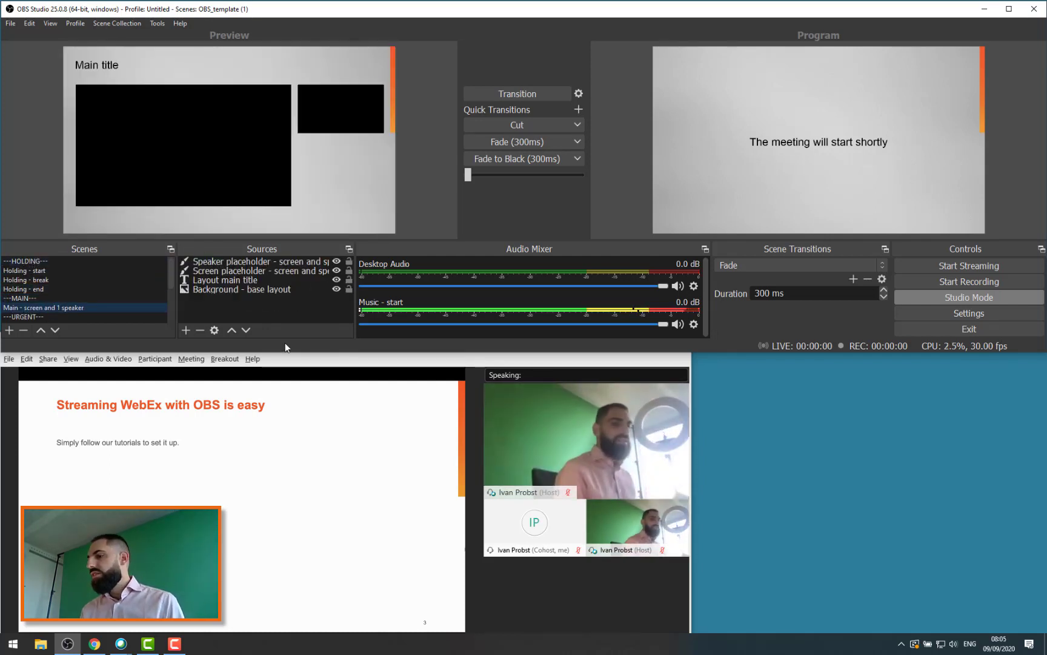
# Step: Move the Webex meeting window to the right side of the desktop and return to OBS Studio
pyautogui.click(510, 364)
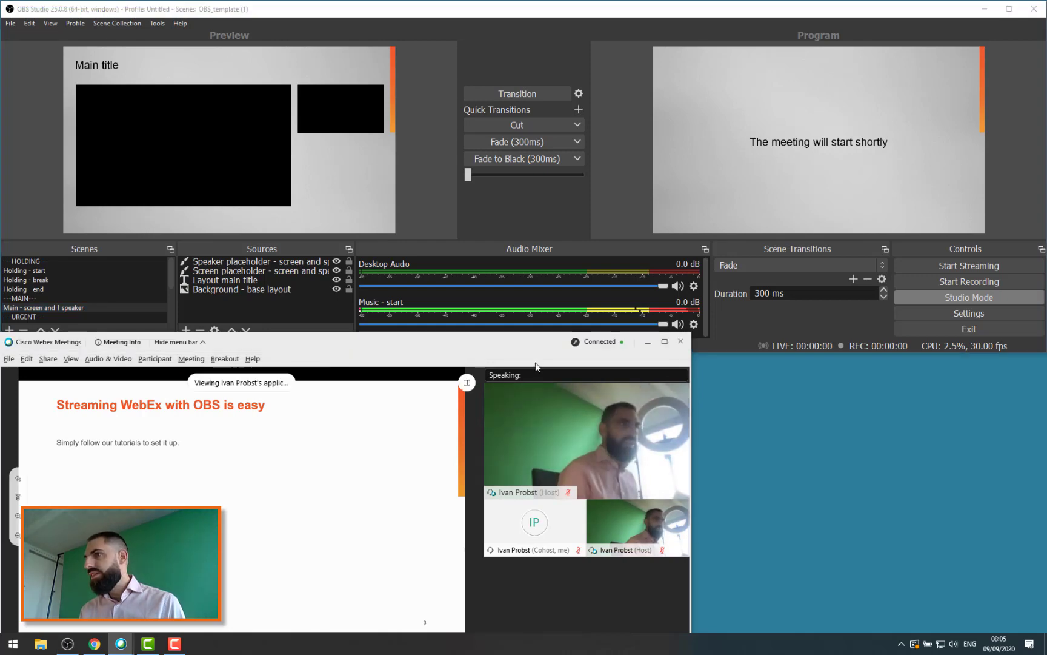
pyautogui.moveTo(480, 341); pyautogui.dragTo(819, 326)
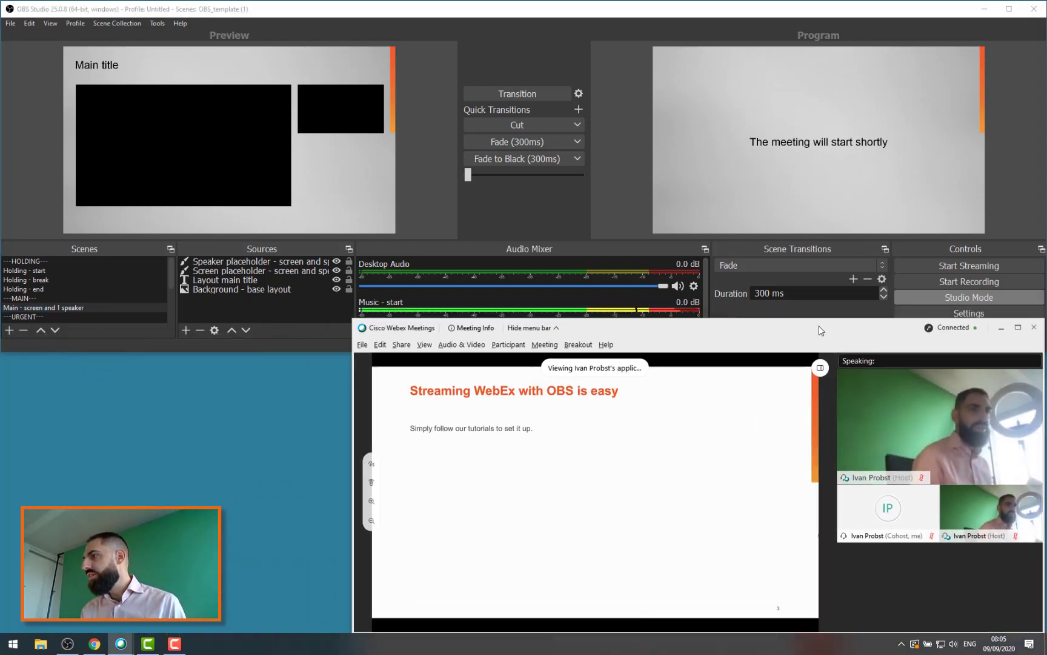
pyautogui.click(404, 262)
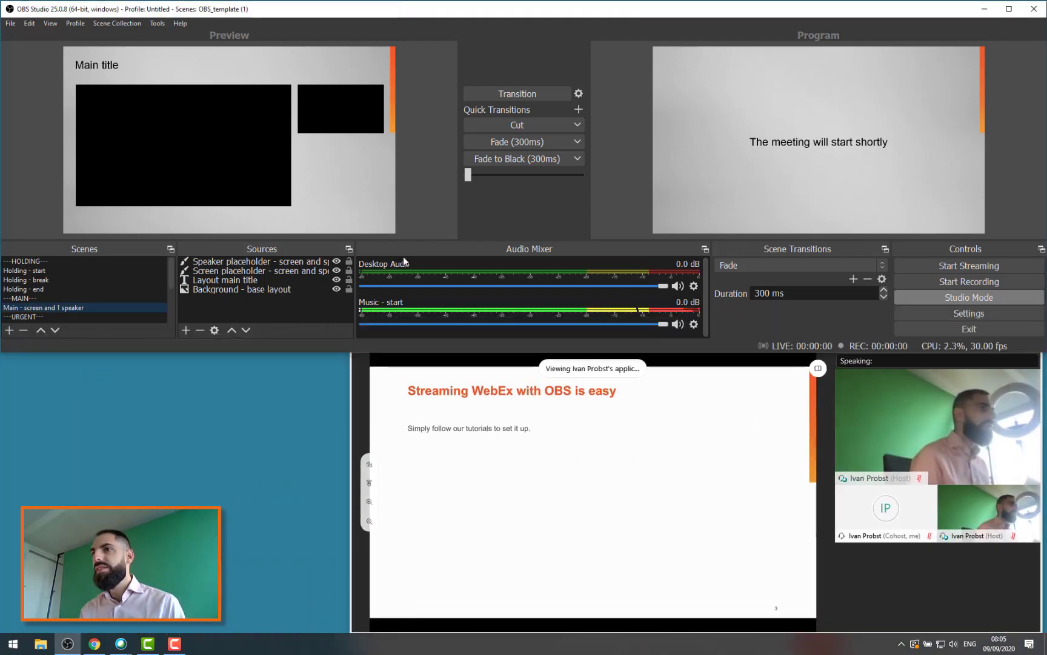
pyautogui.click(9, 330)
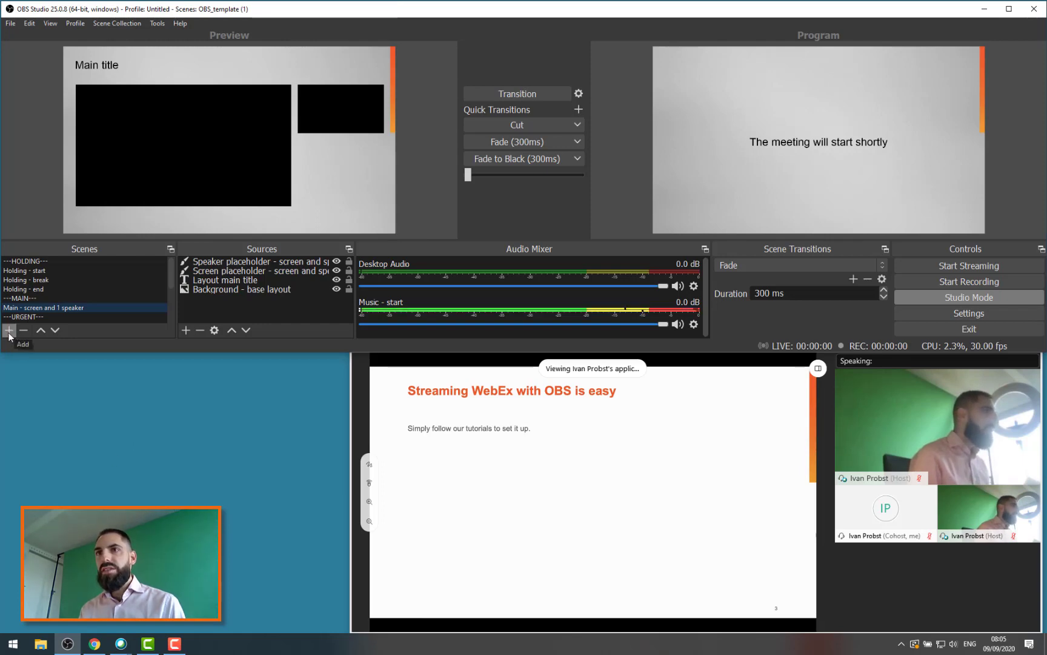
pyautogui.press('Escape')
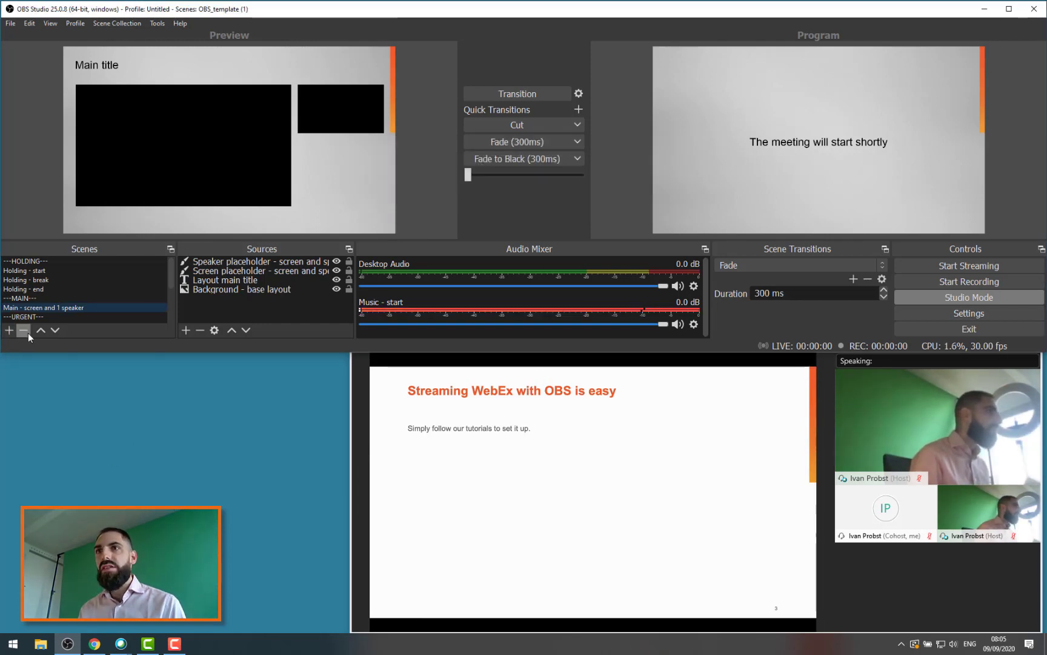
pyautogui.click(188, 334)
pyautogui.click(223, 474)
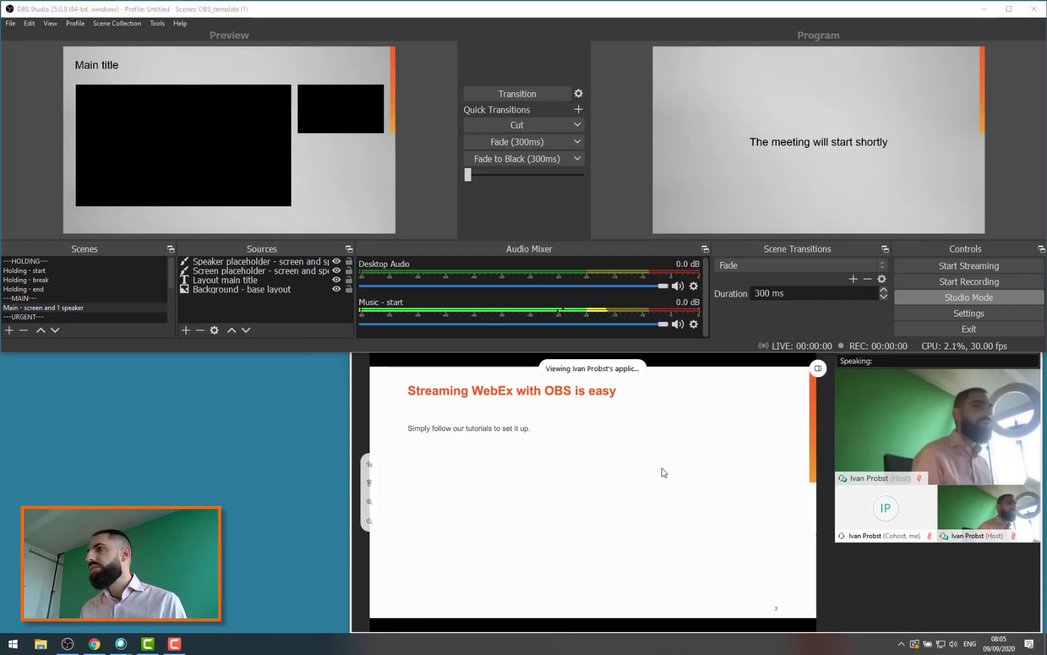
# Step: Lock the speaker placeholder, screen placeholder, main title and background sources in the main scene
pyautogui.click(349, 262)
pyautogui.click(348, 271)
pyautogui.click(350, 281)
pyautogui.click(350, 291)
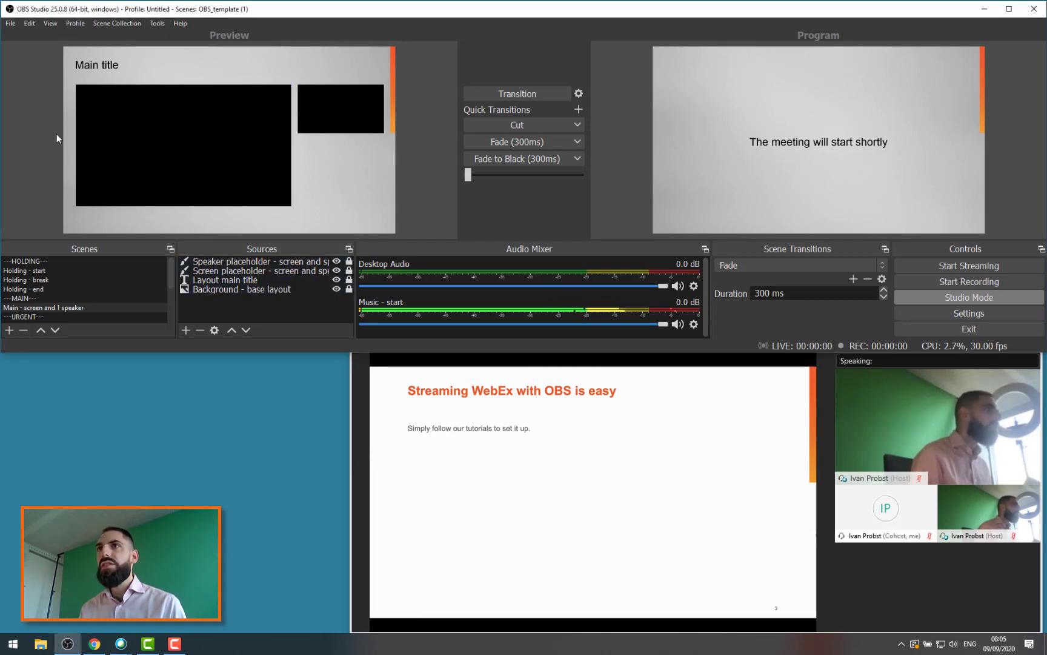
# Step: Add a display capture source named "Slide capture" to the main scene, using Display 1 with cursor capture turned off
pyautogui.click(187, 331)
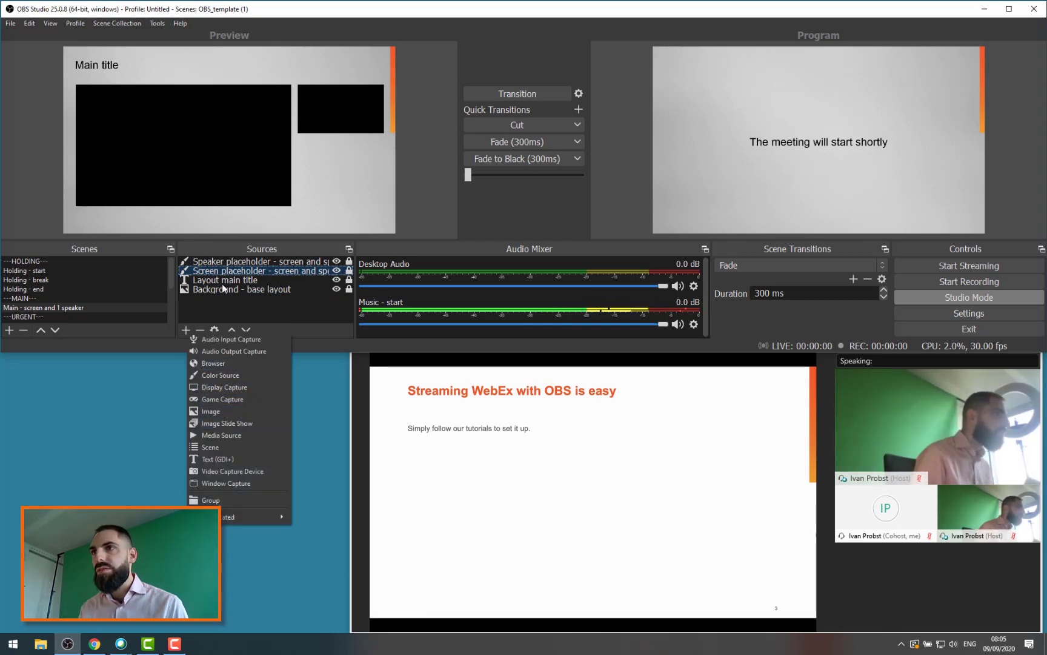
pyautogui.click(204, 156)
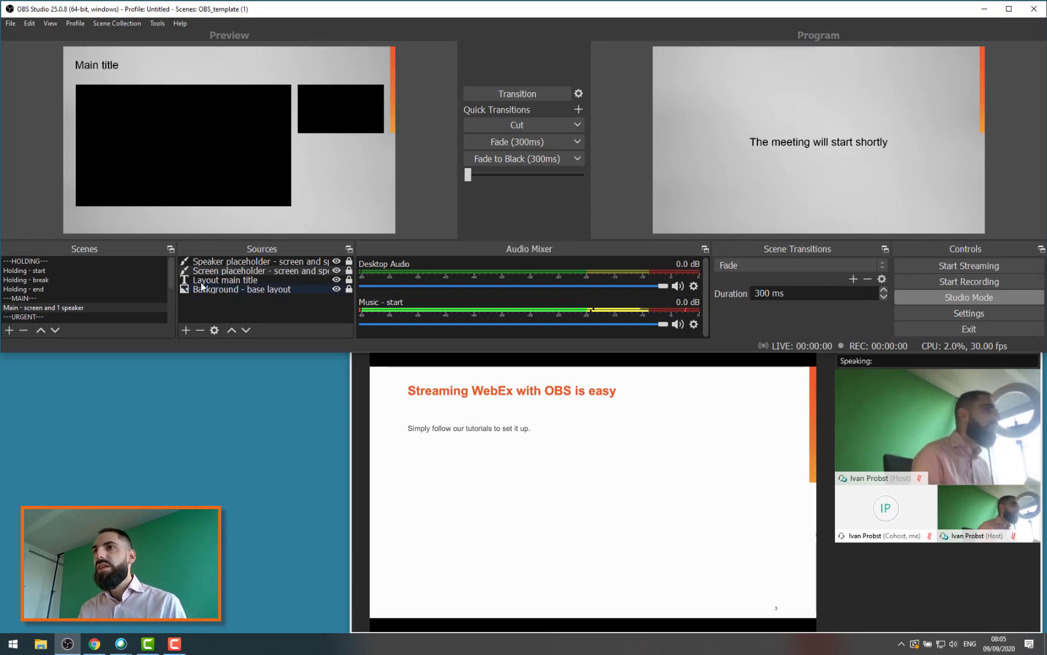
pyautogui.click(271, 272)
pyautogui.click(185, 329)
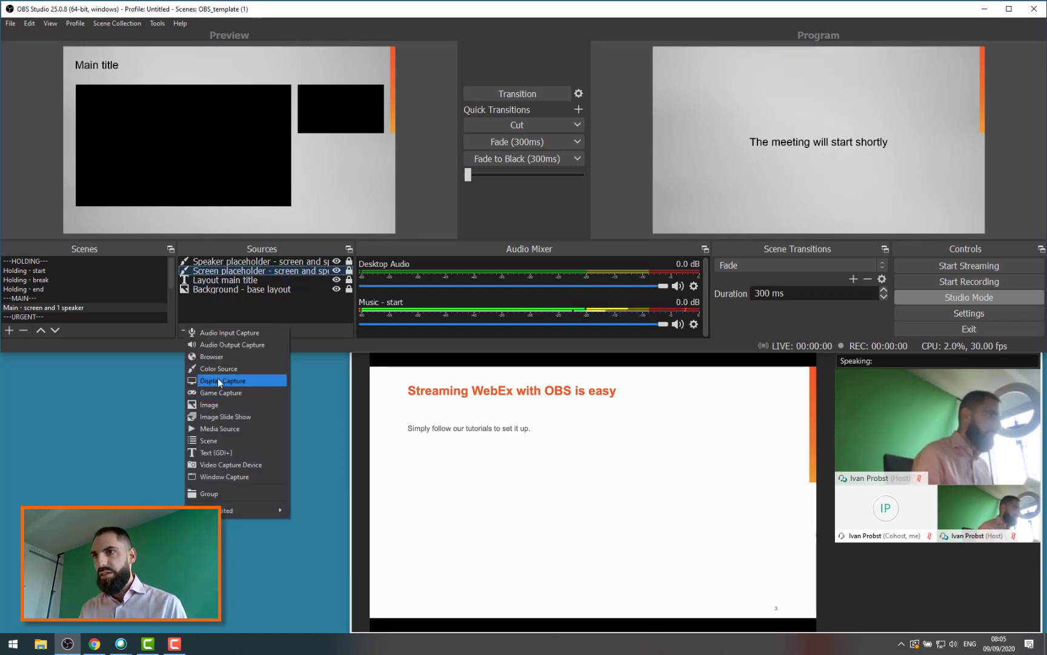
pyautogui.click(218, 377)
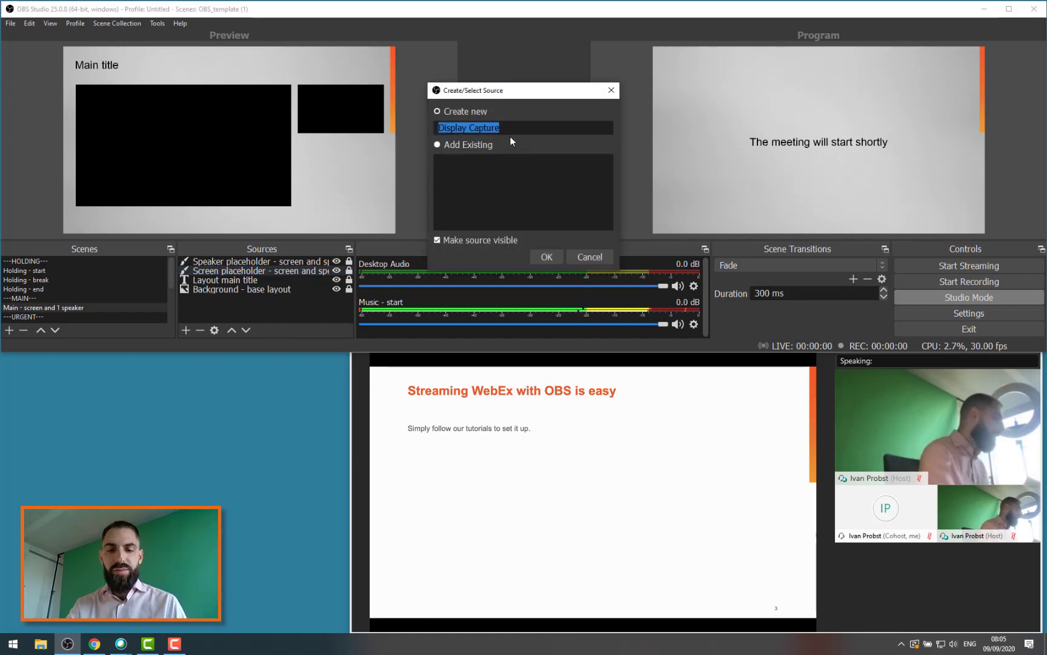
pyautogui.write('Slide ca')
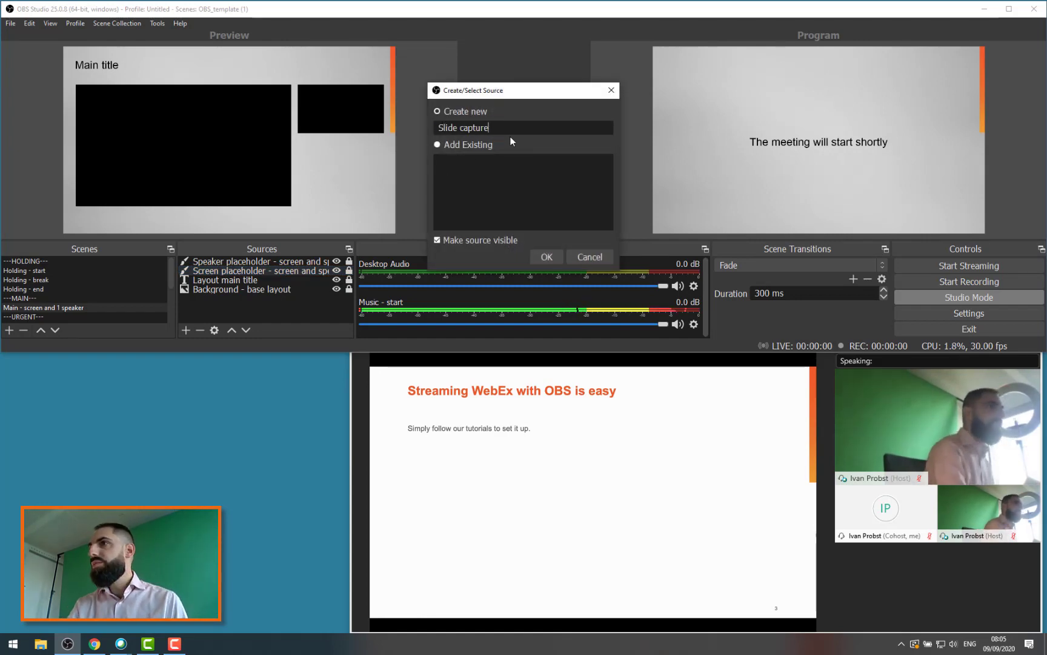
pyautogui.press('Return')
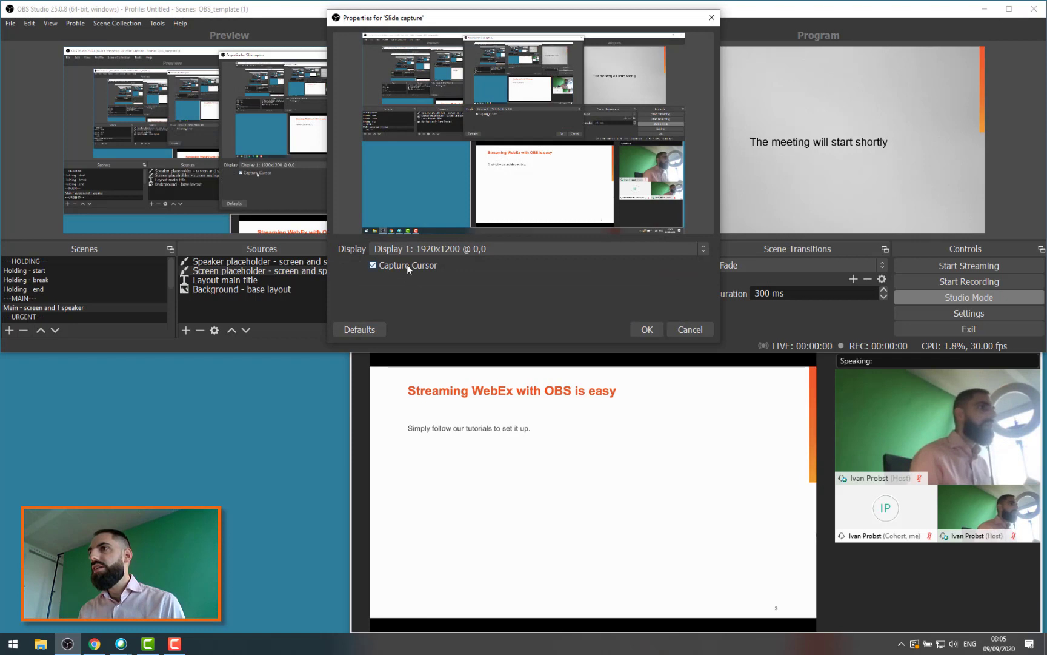
pyautogui.click(406, 264)
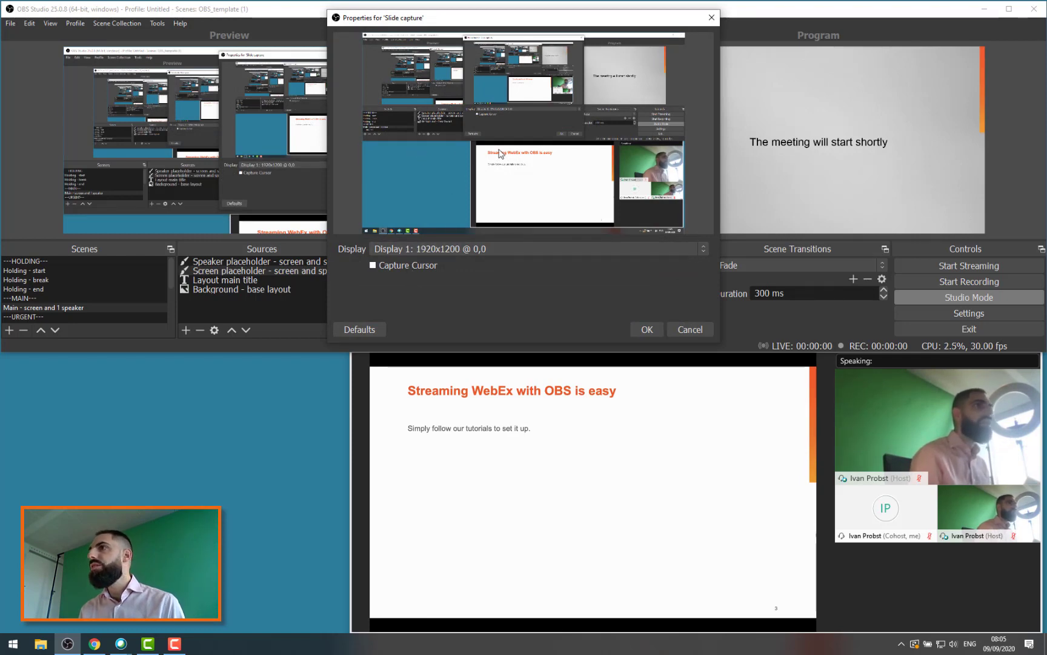
pyautogui.click(644, 327)
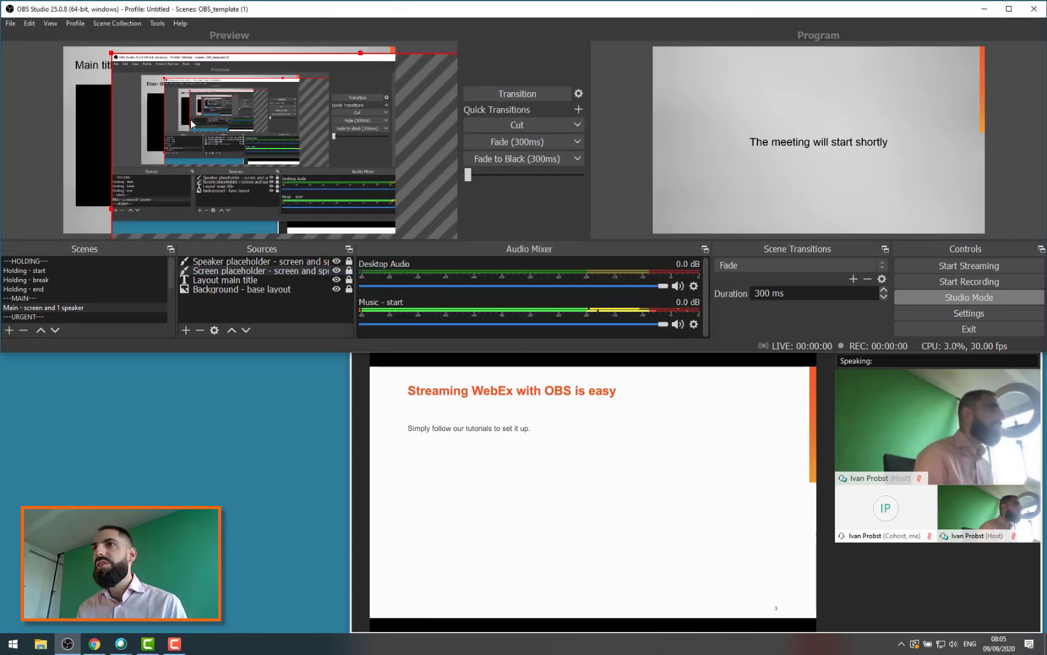
# Step: Shrink the slide capture to about half its size and move it over the large screen placeholder
pyautogui.moveTo(191, 120); pyautogui.dragTo(48, 58)
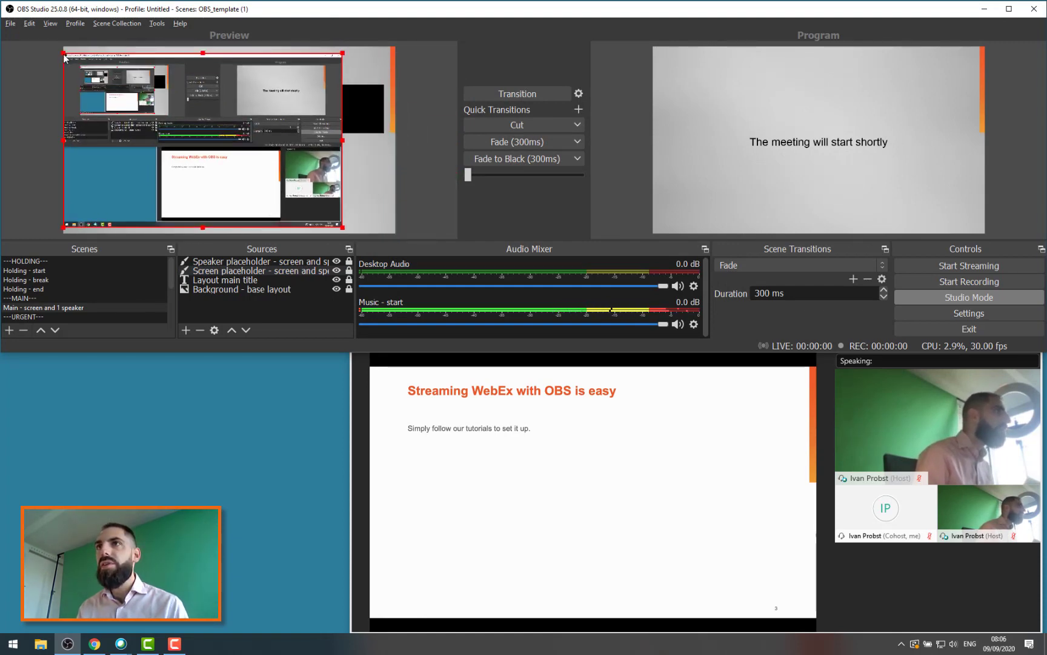
pyautogui.moveTo(65, 57); pyautogui.dragTo(187, 133)
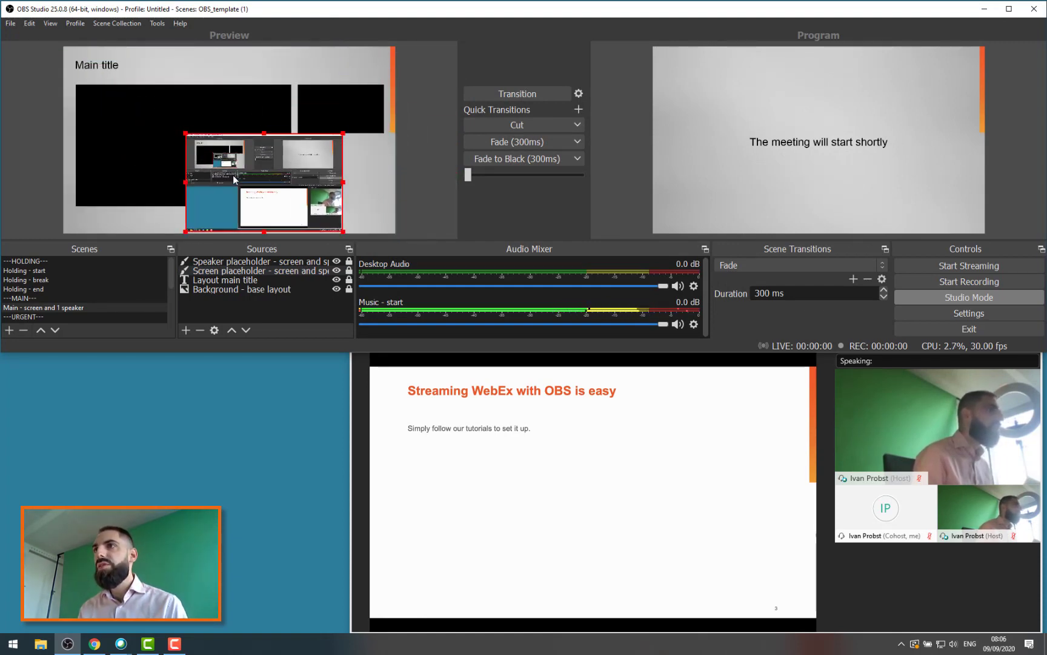
pyautogui.moveTo(232, 175); pyautogui.dragTo(145, 132)
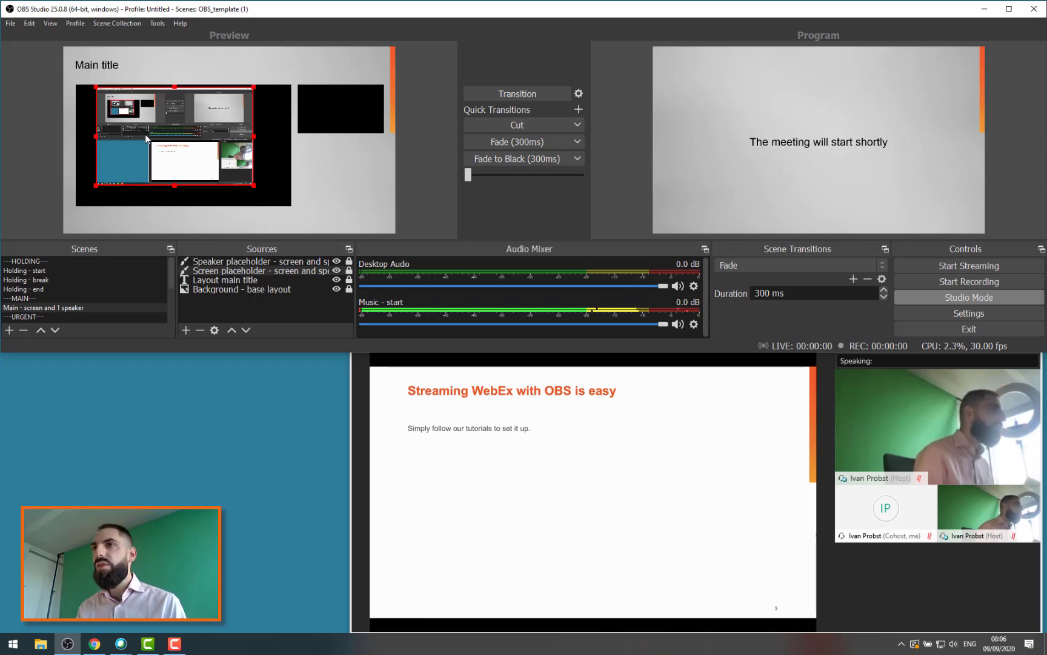
# Step: Crop the slide capture to the shared Webex slide and enlarge it beyond the screen placeholder for precise trimming
pyautogui.moveTo(95, 87); pyautogui.dragTo(153, 140)
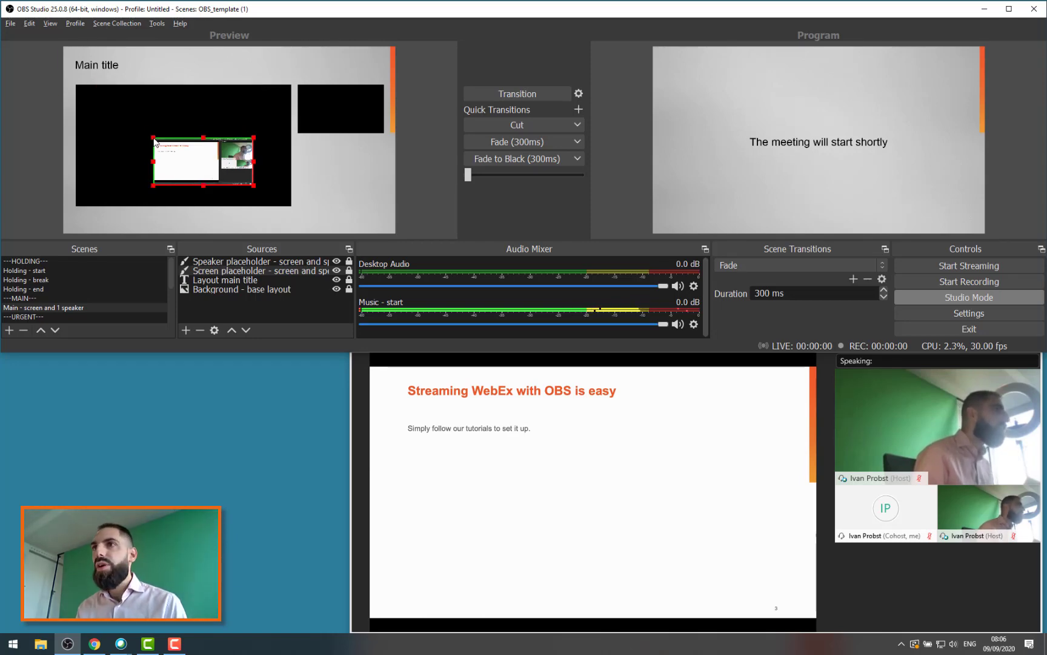
pyautogui.moveTo(255, 188); pyautogui.dragTo(308, 234)
pyautogui.moveTo(236, 177); pyautogui.dragTo(160, 125)
pyautogui.moveTo(231, 175); pyautogui.dragTo(331, 229)
pyautogui.moveTo(237, 177); pyautogui.dragTo(235, 161)
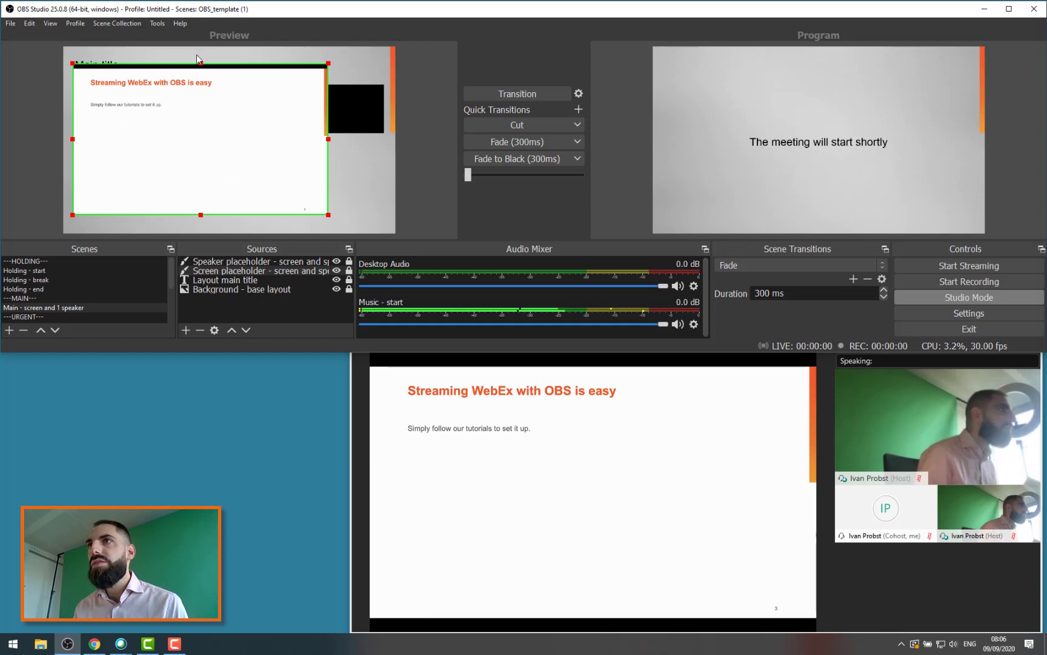
# Step: Trim the remaining black bands from the slide capture's edges so that only the white slide is captured
pyautogui.moveTo(72, 63); pyautogui.dragTo(69, 71)
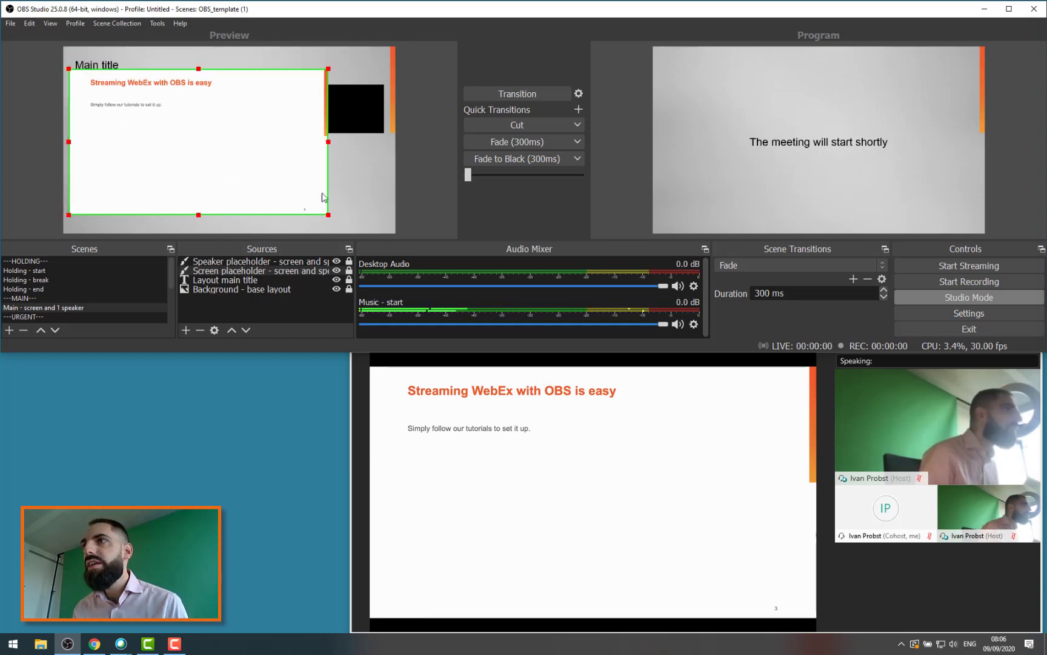
pyautogui.click(359, 215)
pyautogui.click(326, 212)
pyautogui.moveTo(329, 215); pyautogui.dragTo(329, 219)
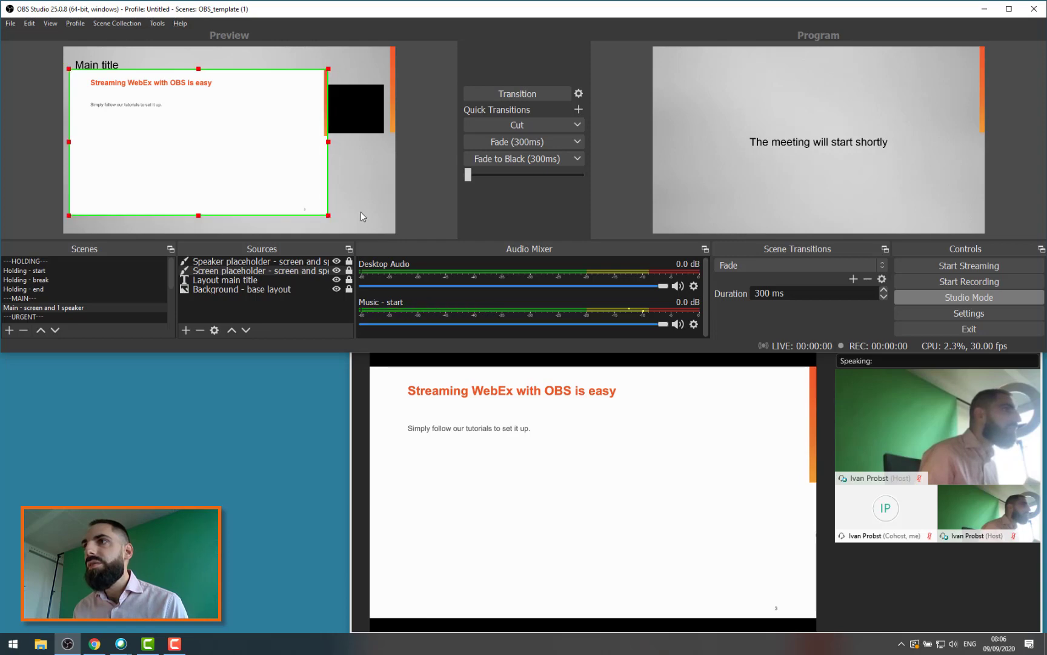
pyautogui.click(361, 212)
pyautogui.click(223, 207)
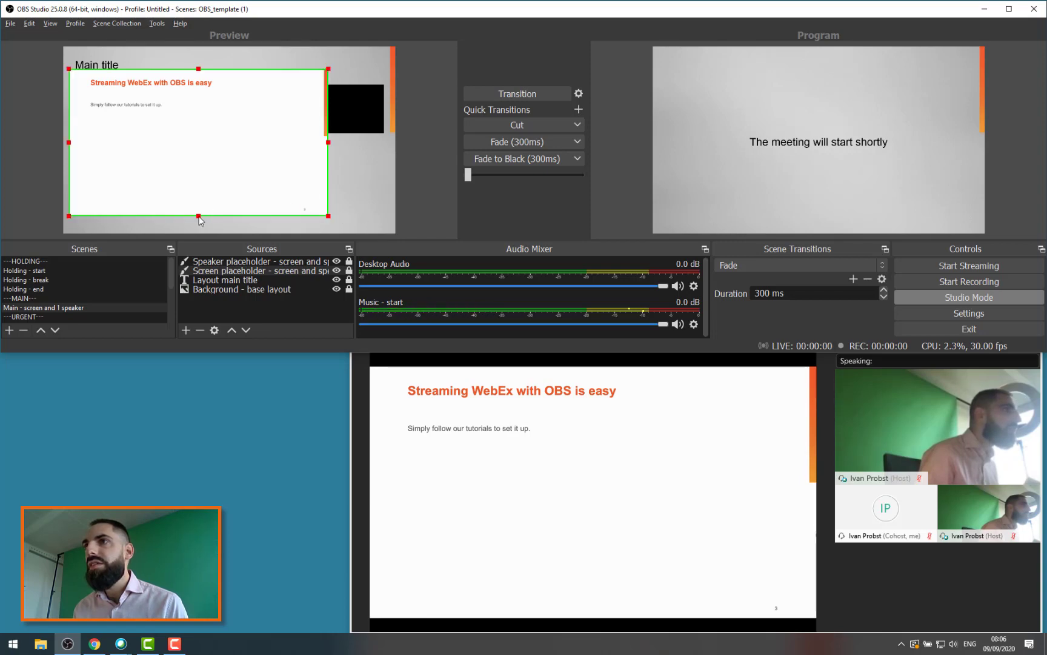
pyautogui.moveTo(200, 220); pyautogui.dragTo(200, 218)
pyautogui.click(362, 182)
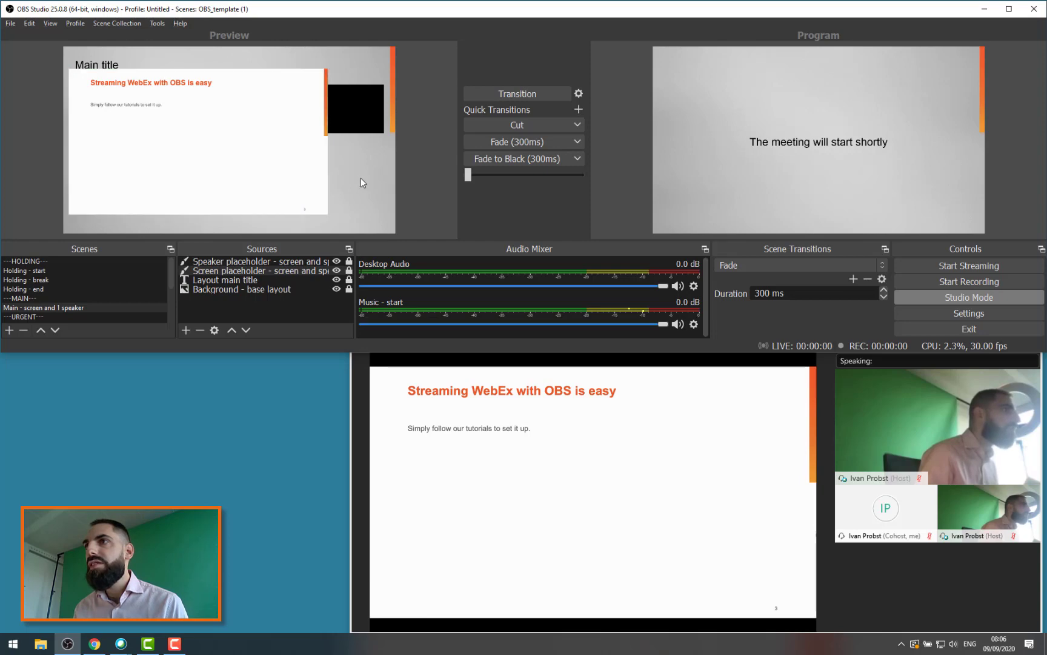
# Step: Align the slide capture with the screen placeholder's upper-left corner, scale it down to roughly the placeholder's size and nudge it downward
pyautogui.moveTo(235, 138)
pyautogui.mouseDown()
pyautogui.moveTo(281, 164)
pyautogui.moveTo(242, 150)
pyautogui.mouseUp()
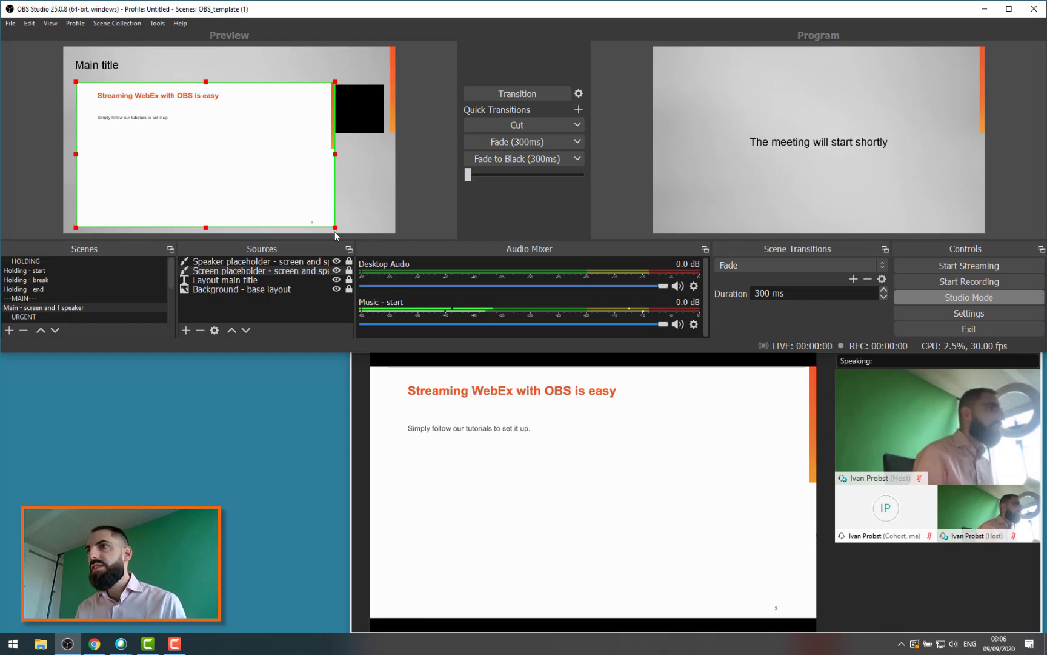
pyautogui.moveTo(335, 227); pyautogui.dragTo(297, 206)
pyautogui.press('Down')
pyautogui.press('Down')
pyautogui.press('Down')
pyautogui.press('Down')
pyautogui.press('Down')
pyautogui.press('Down')
pyautogui.press('Down')
pyautogui.press('Down')
pyautogui.press('Down')
pyautogui.press('Down')
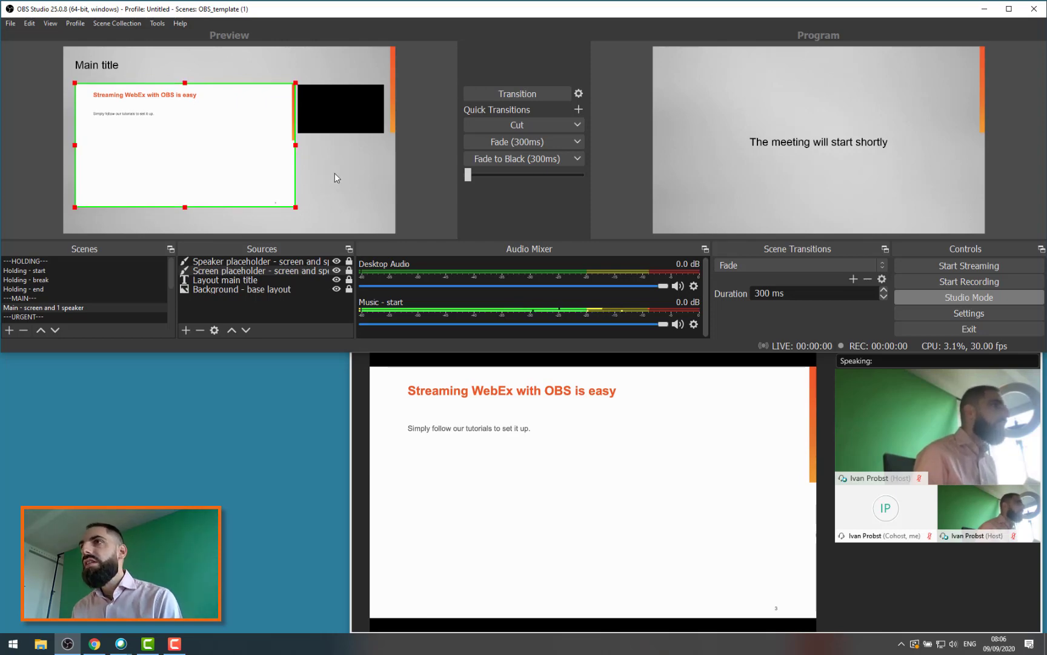
# Step: Fine-tune the slide capture's size from its lower-right corner so it exactly covers the screen placeholder
pyautogui.click(363, 209)
pyautogui.click(291, 188)
pyautogui.click(343, 201)
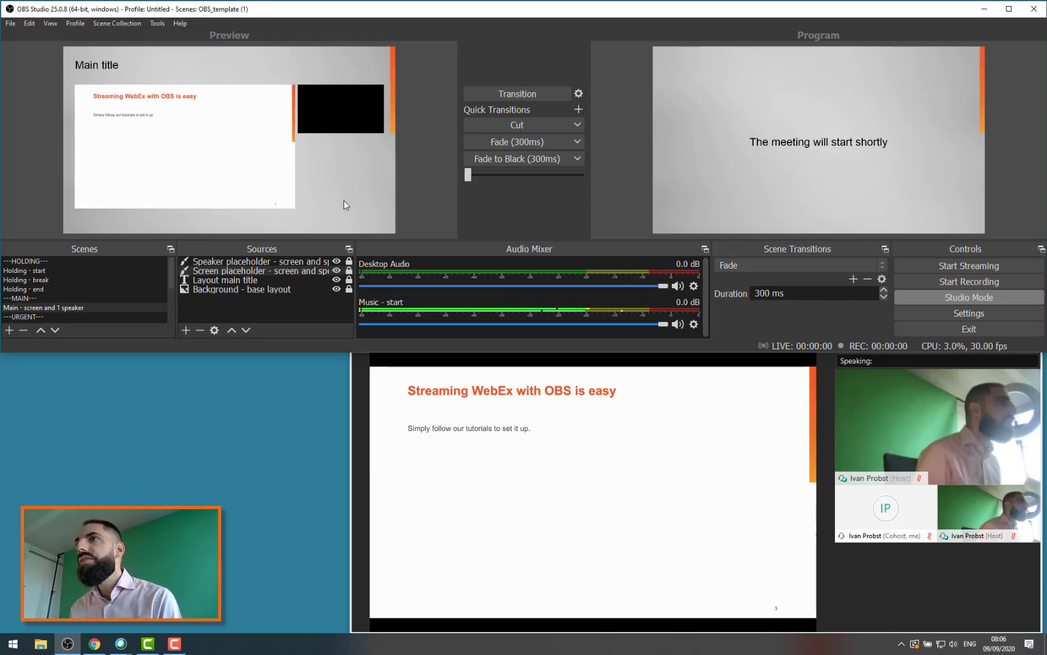
pyautogui.click(261, 187)
pyautogui.moveTo(295, 211); pyautogui.dragTo(292, 206)
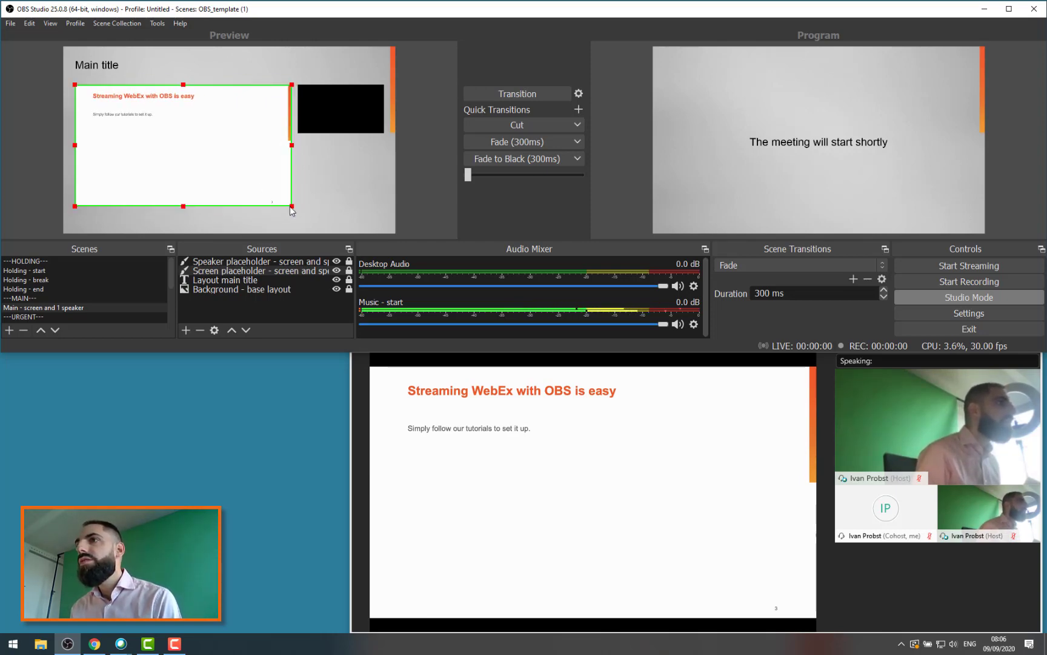
pyautogui.click(344, 207)
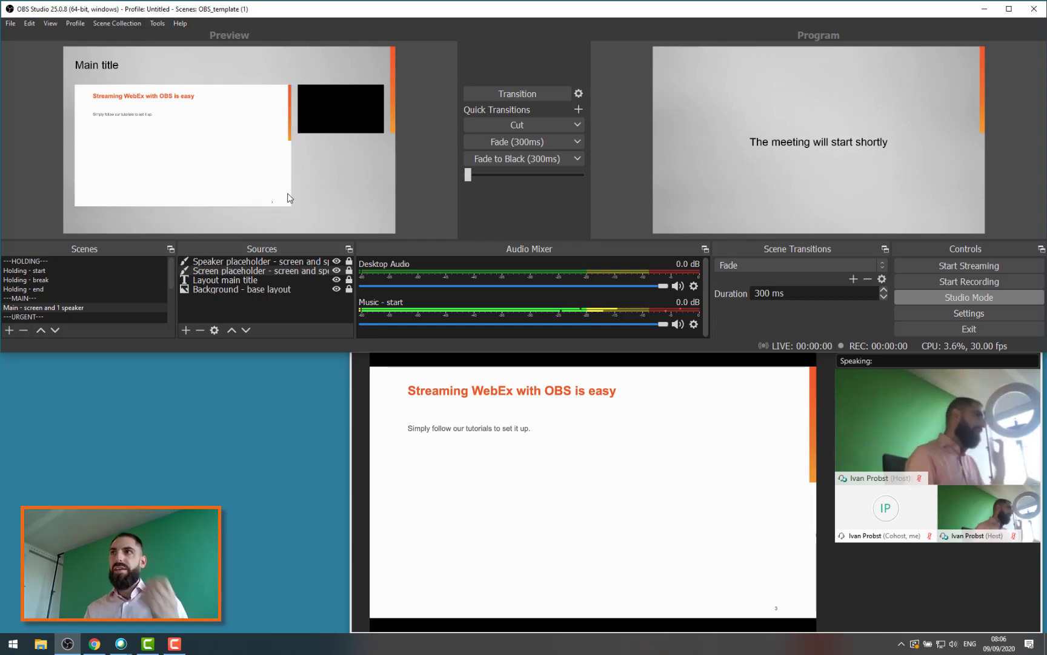
# Step: Reload the source list by reselecting the "Main - screen and 1 speaker" scene and lock the "Slide capture" source
pyautogui.click(51, 300)
pyautogui.click(76, 308)
pyautogui.click(287, 261)
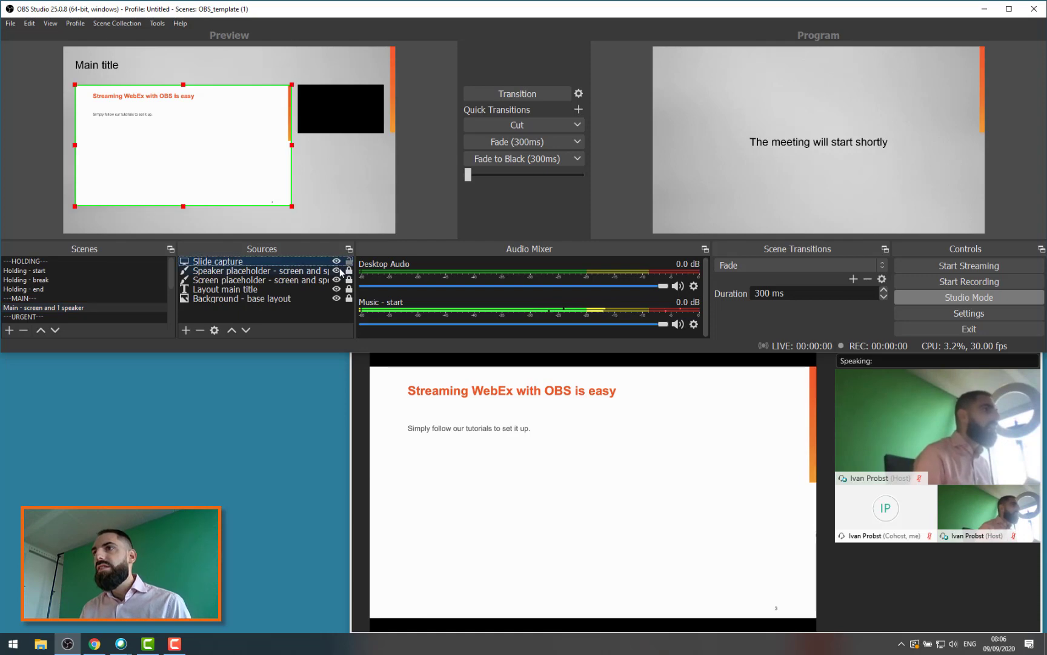
pyautogui.click(348, 262)
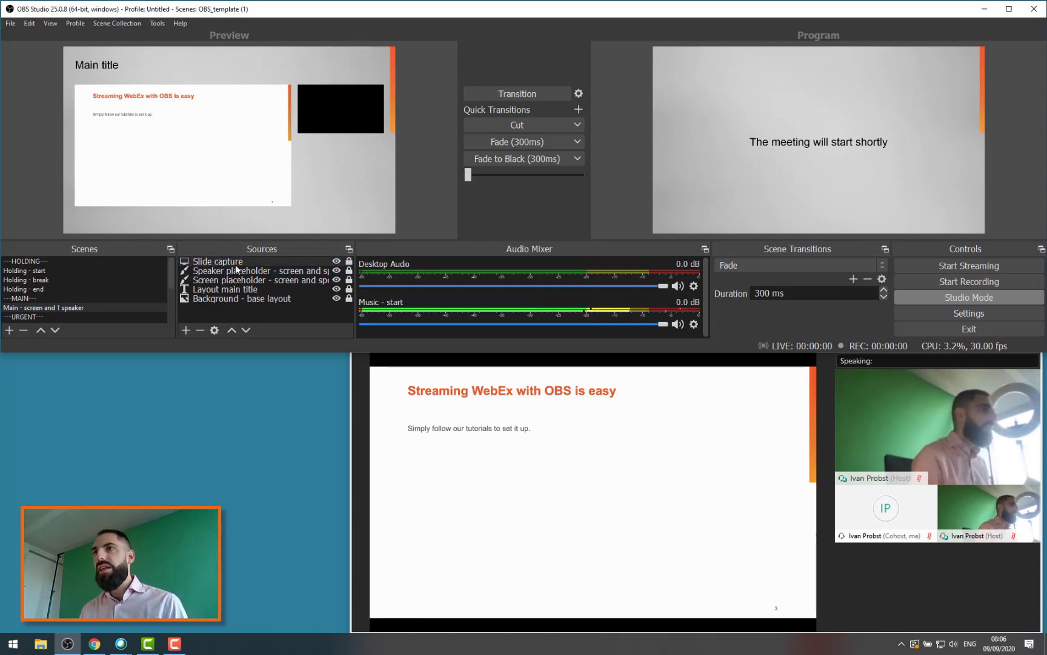
# Step: Add a second display capture source named "Camera capture", using Display 1 with cursor capture turned off
pyautogui.click(187, 331)
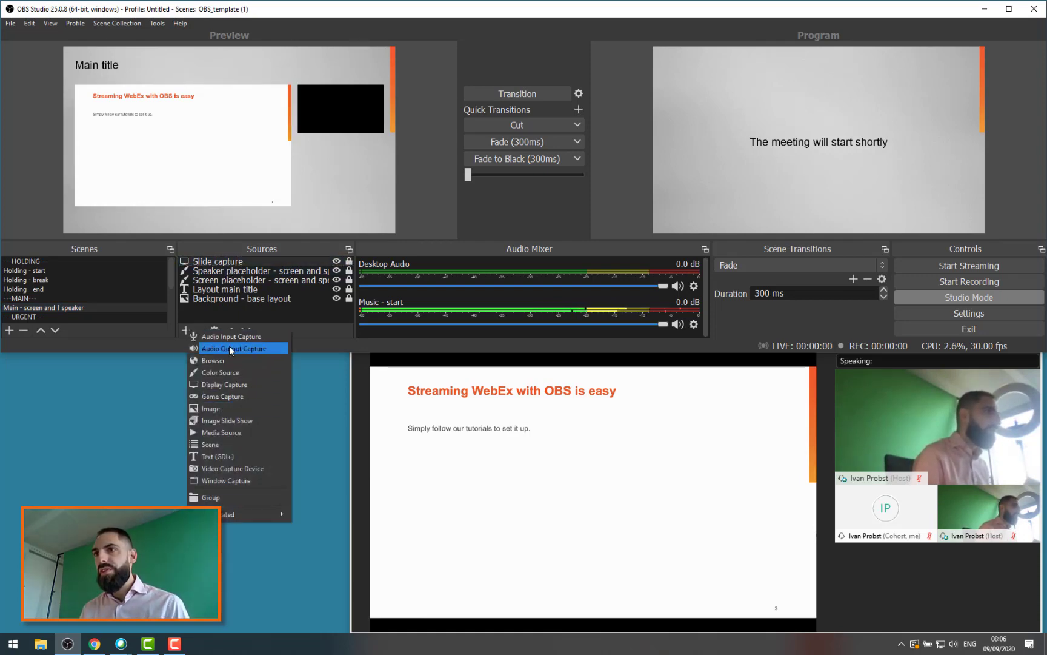
pyautogui.click(227, 384)
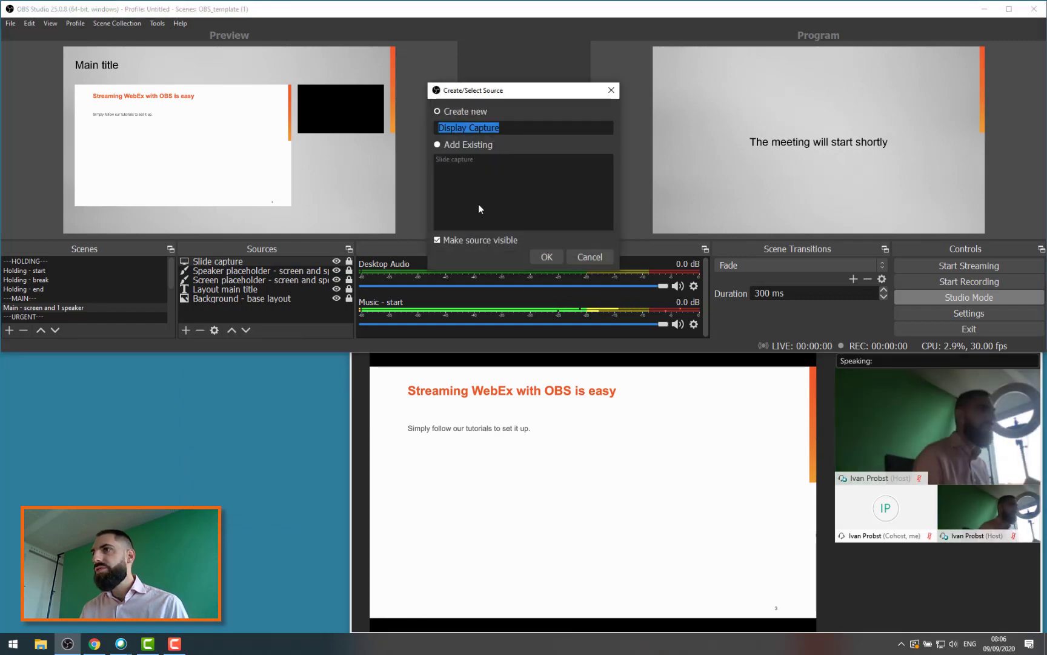
pyautogui.write('Camera')
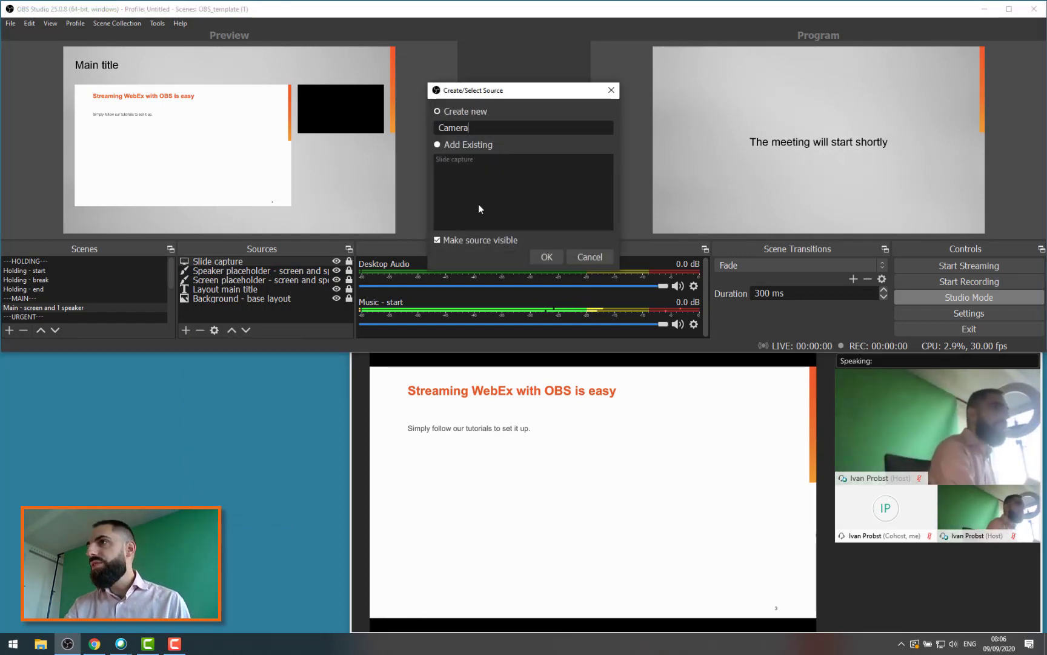
pyautogui.write(' capture')
pyautogui.press('Return')
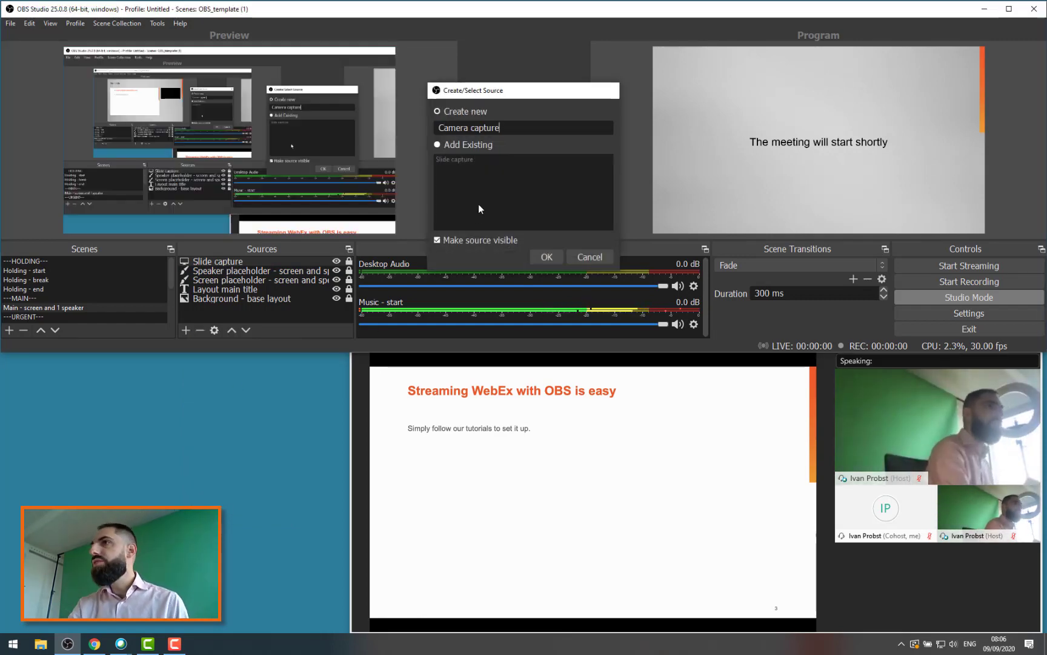
pyautogui.click(403, 267)
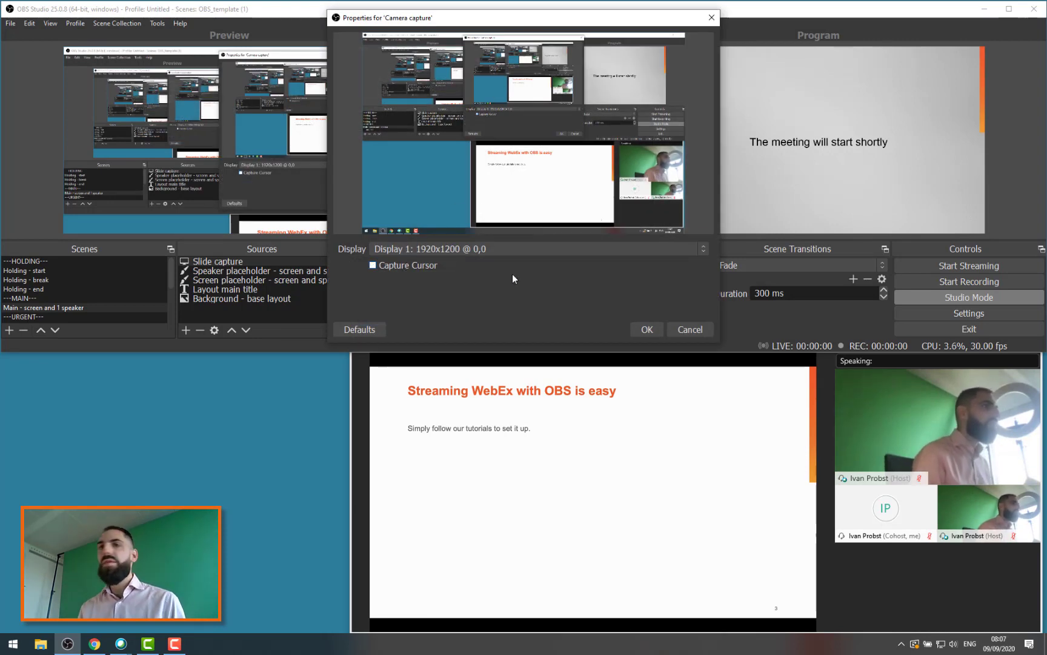
pyautogui.click(648, 333)
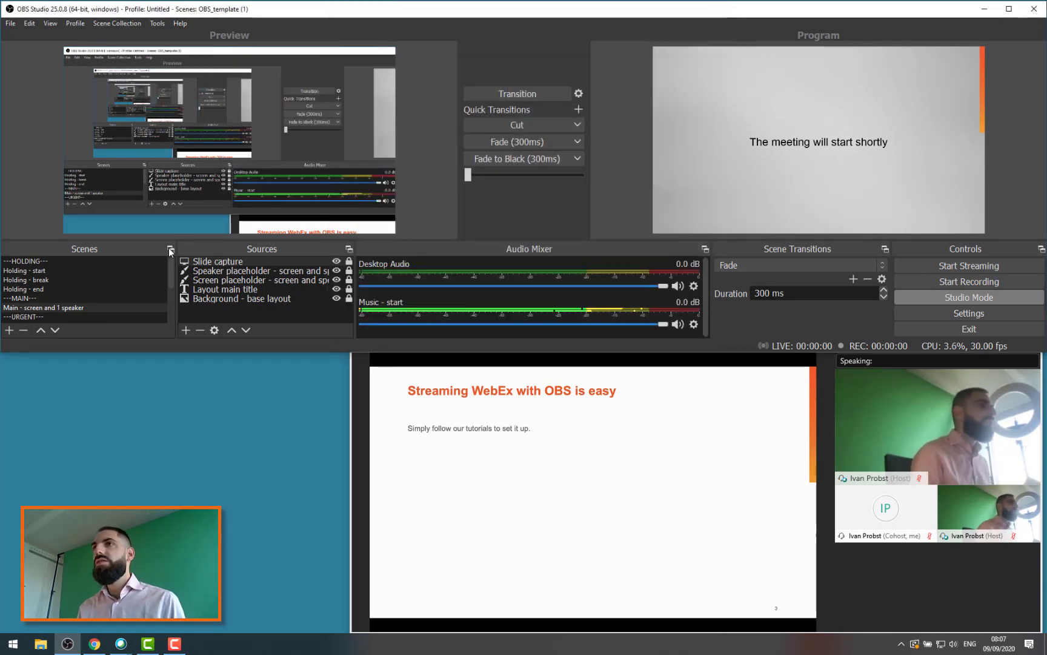
# Step: Crop the camera capture to the active speaker's Webex video without the name label, enlarging it to trim the edges precisely
pyautogui.moveTo(64, 50); pyautogui.dragTo(110, 79)
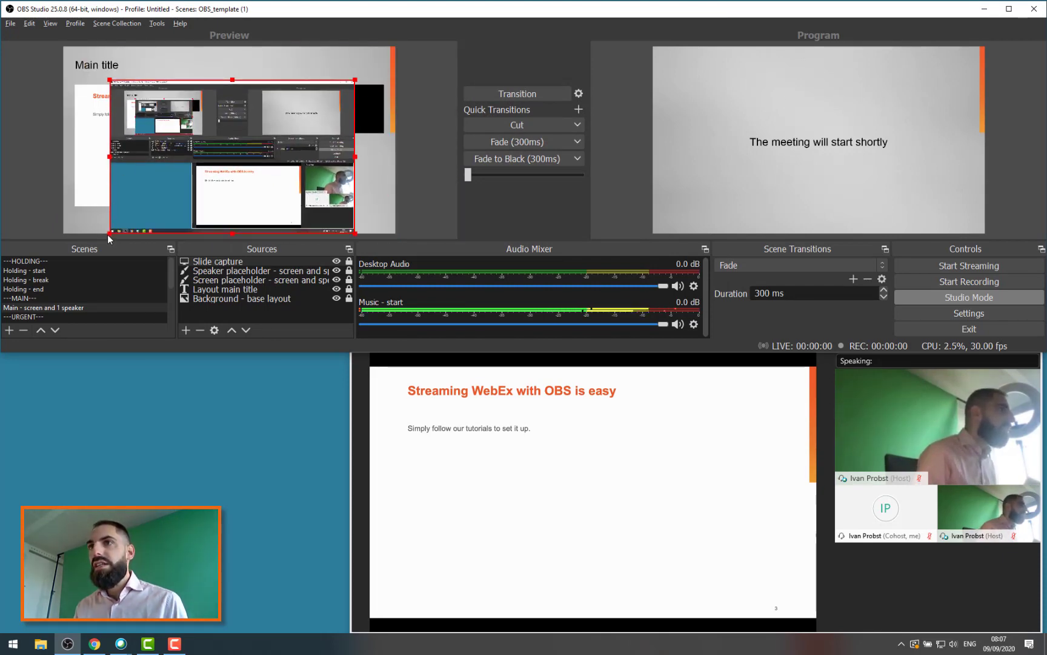
pyautogui.moveTo(111, 233); pyautogui.dragTo(308, 195)
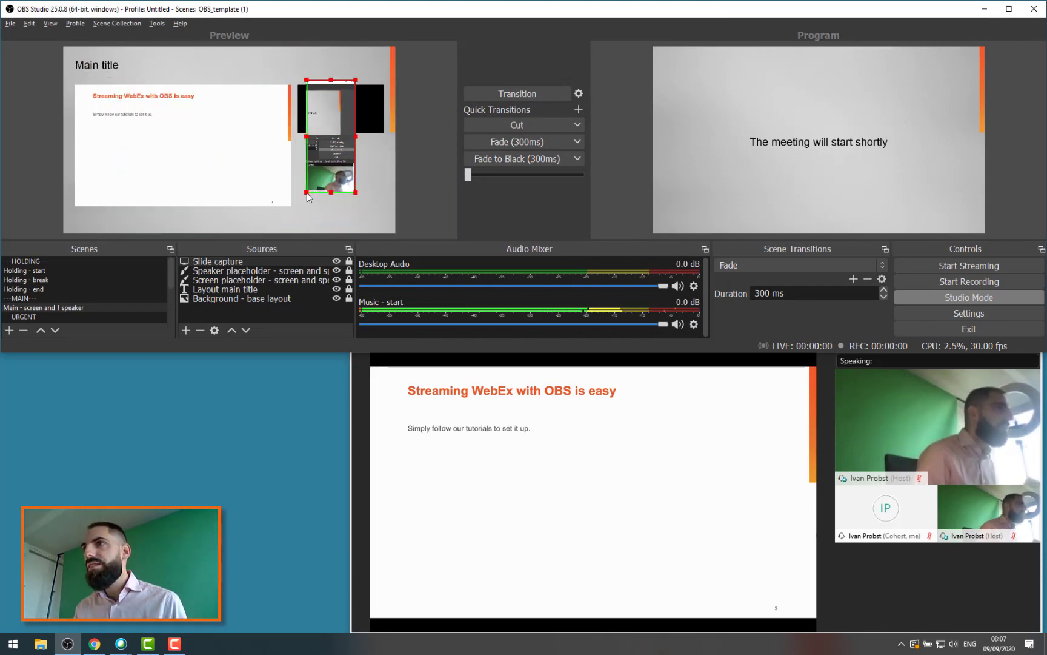
pyautogui.moveTo(354, 82); pyautogui.dragTo(149, 76)
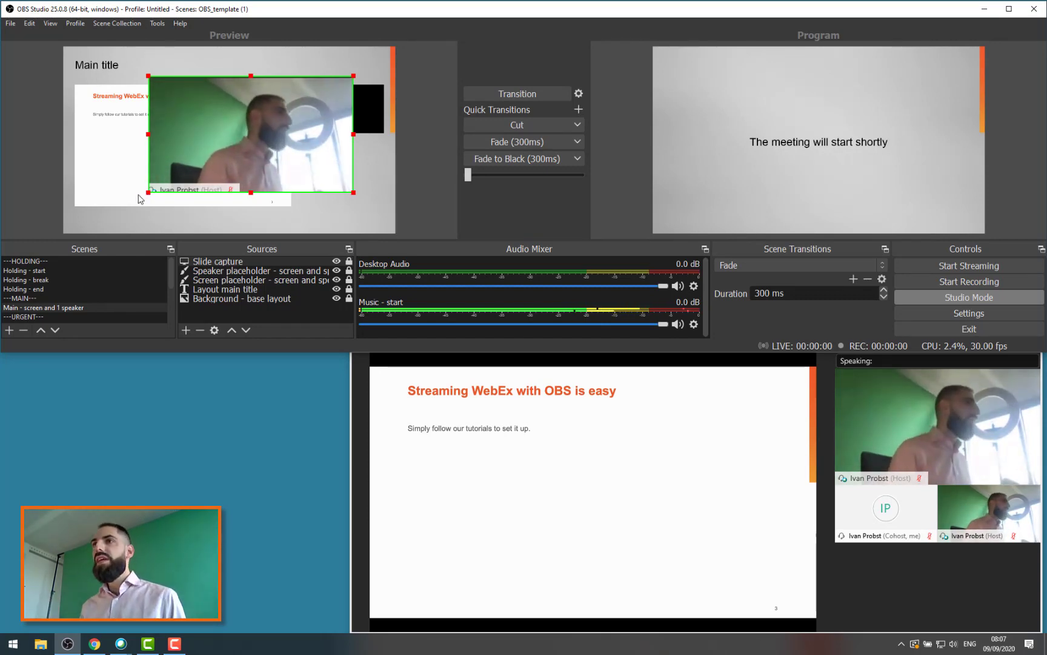
pyautogui.moveTo(147, 191); pyautogui.dragTo(145, 183)
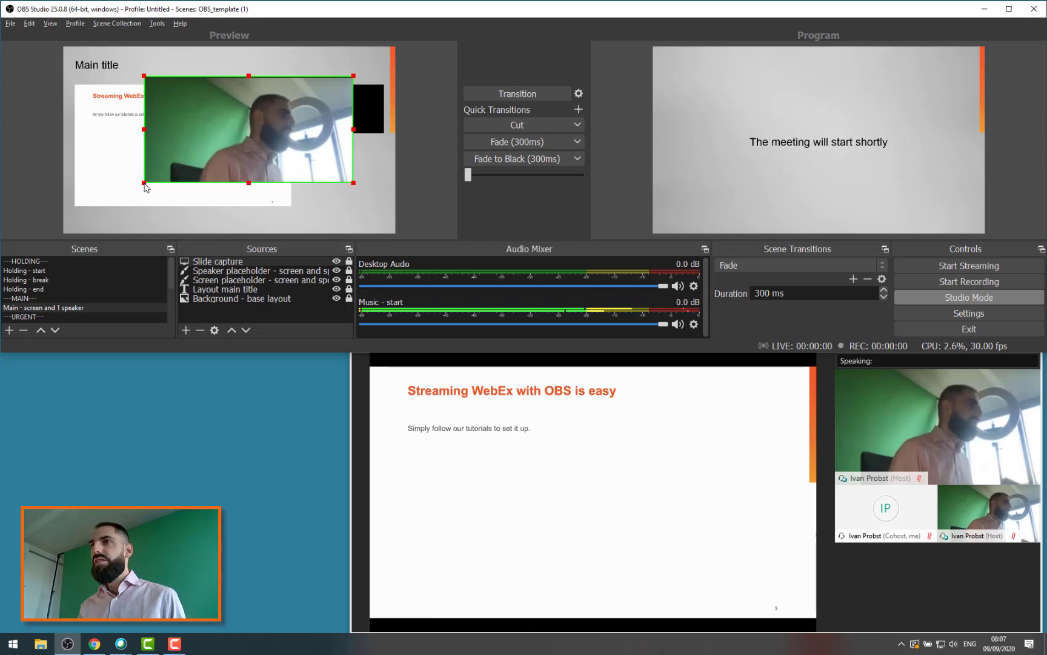
pyautogui.moveTo(248, 77); pyautogui.dragTo(247, 77)
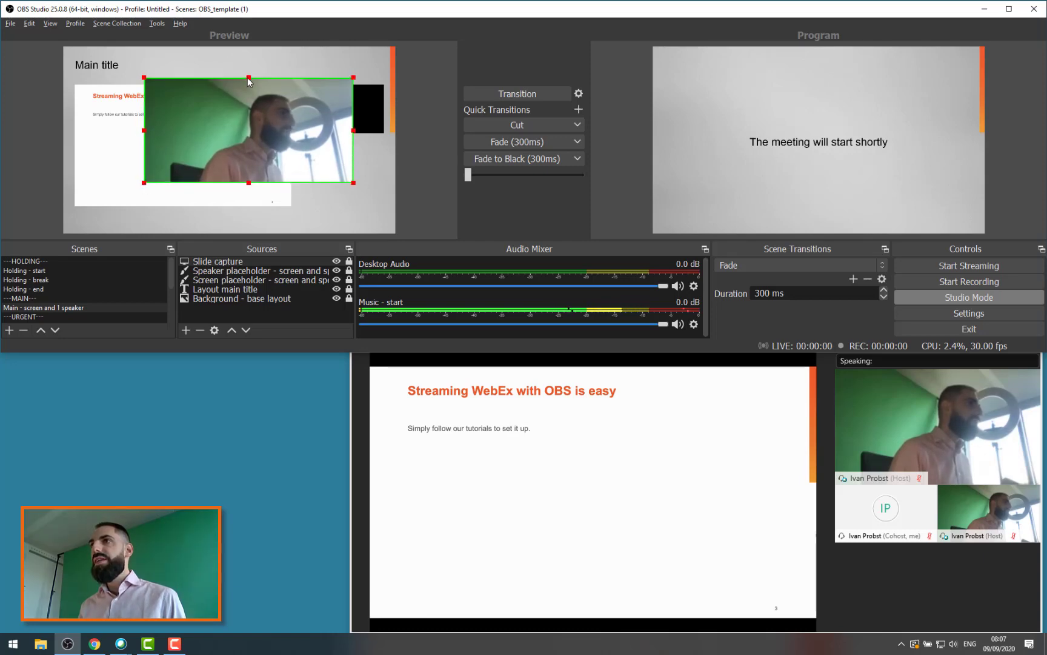
# Step: Trim both sides of the camera capture, then shrink it and place it over the speaker placeholder beside the slide
pyautogui.moveTo(353, 130); pyautogui.dragTo(334, 131)
pyautogui.moveTo(146, 131); pyautogui.dragTo(157, 130)
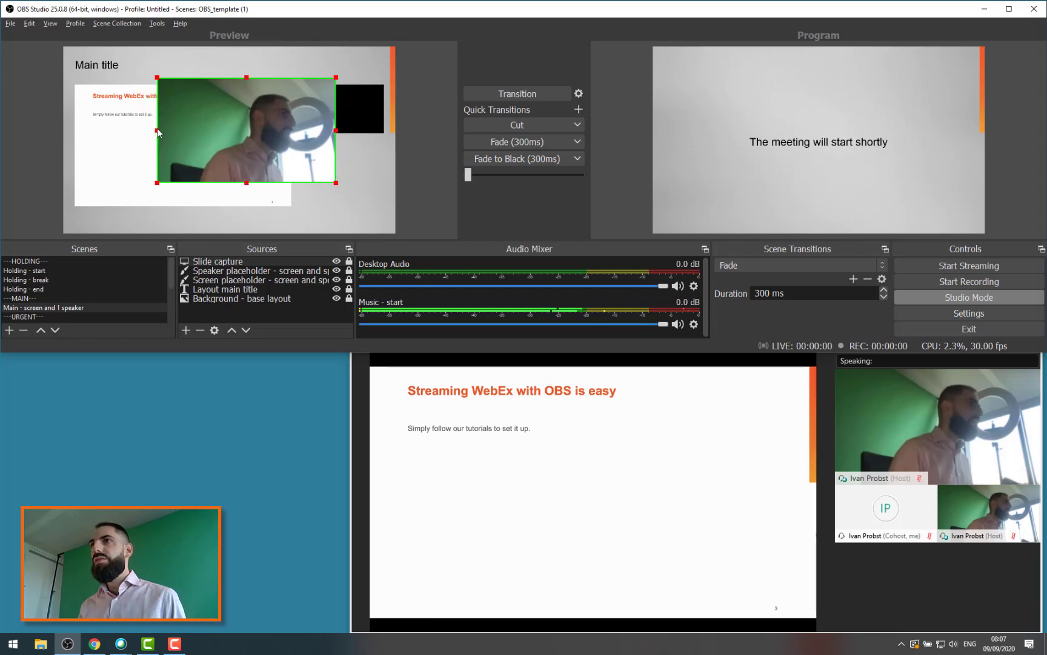
pyautogui.moveTo(256, 145); pyautogui.dragTo(311, 145)
pyautogui.moveTo(227, 194); pyautogui.dragTo(322, 116)
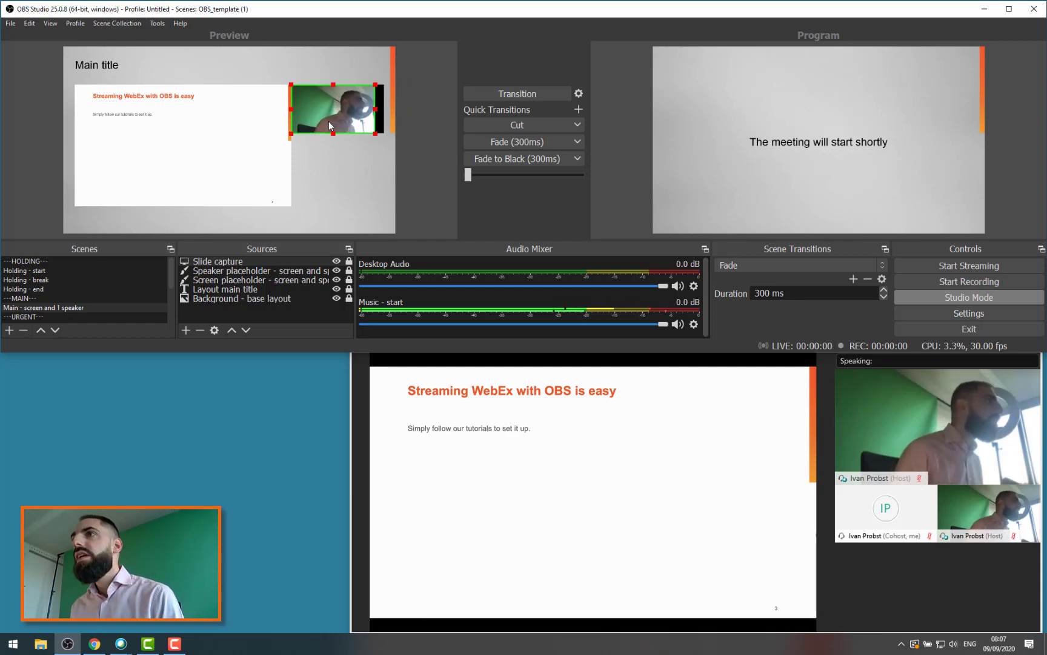
pyautogui.click(334, 142)
pyautogui.moveTo(338, 124); pyautogui.dragTo(341, 124)
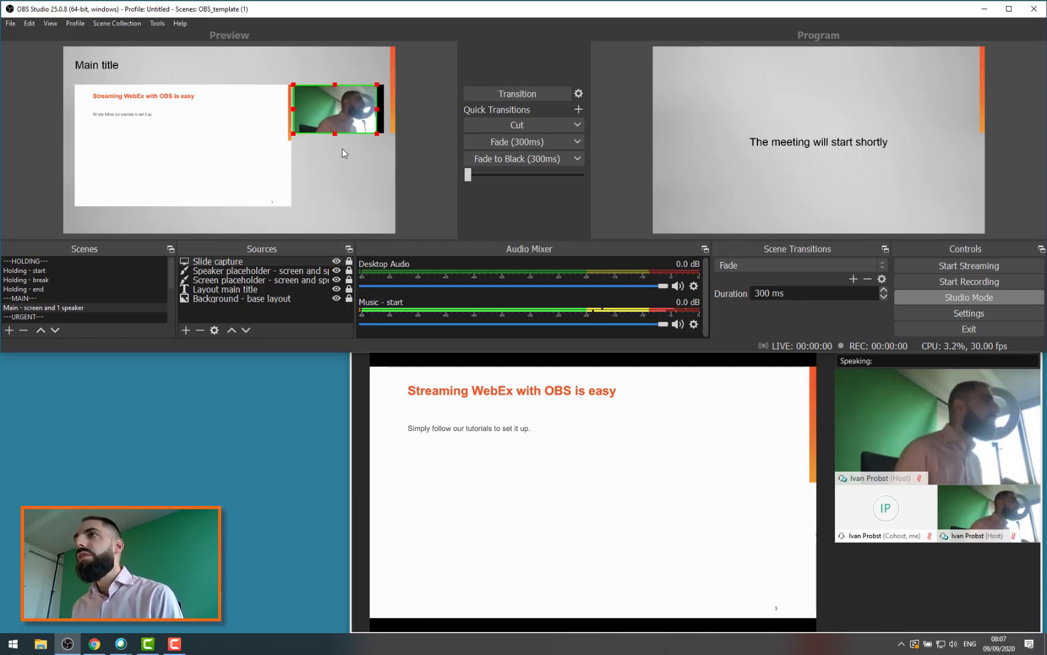
# Step: Nudge the camera capture to the right in small increments until it is centred on the speaker placeholder
pyautogui.press('Right')
pyautogui.press('Right')
pyautogui.press('Right')
pyautogui.press('Right')
pyautogui.press('Right')
pyautogui.press('Right')
pyautogui.press('Right')
pyautogui.press('Right')
pyautogui.press('Right')
pyautogui.press('Right')
pyautogui.press('Right')
pyautogui.press('Right')
pyautogui.press('Right')
pyautogui.press('Right')
pyautogui.press('Right')
pyautogui.press('Right')
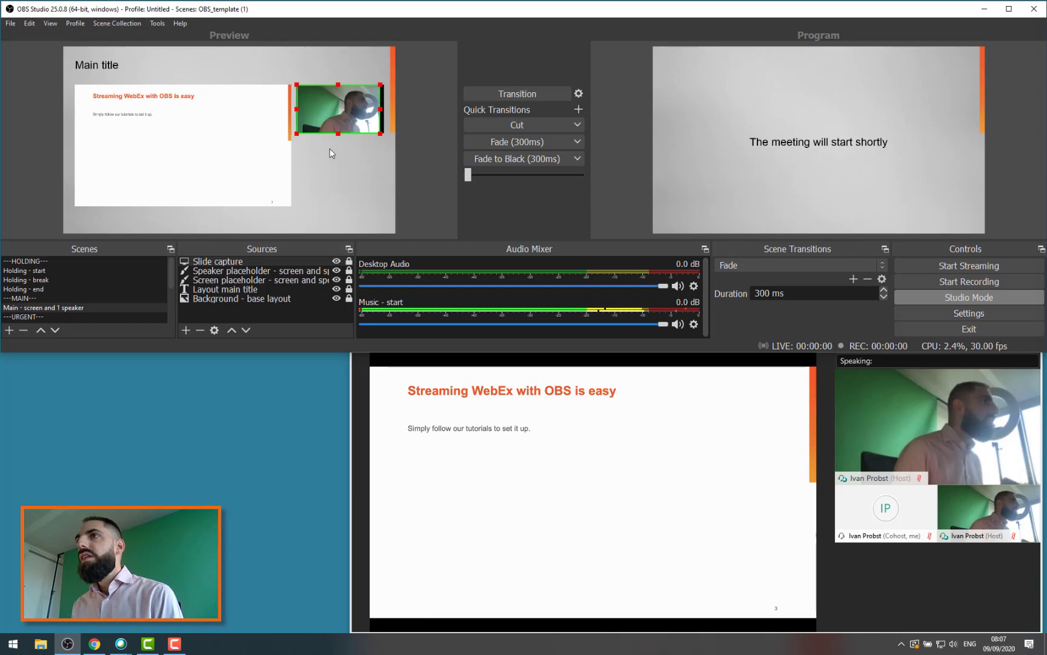
pyautogui.click(369, 134)
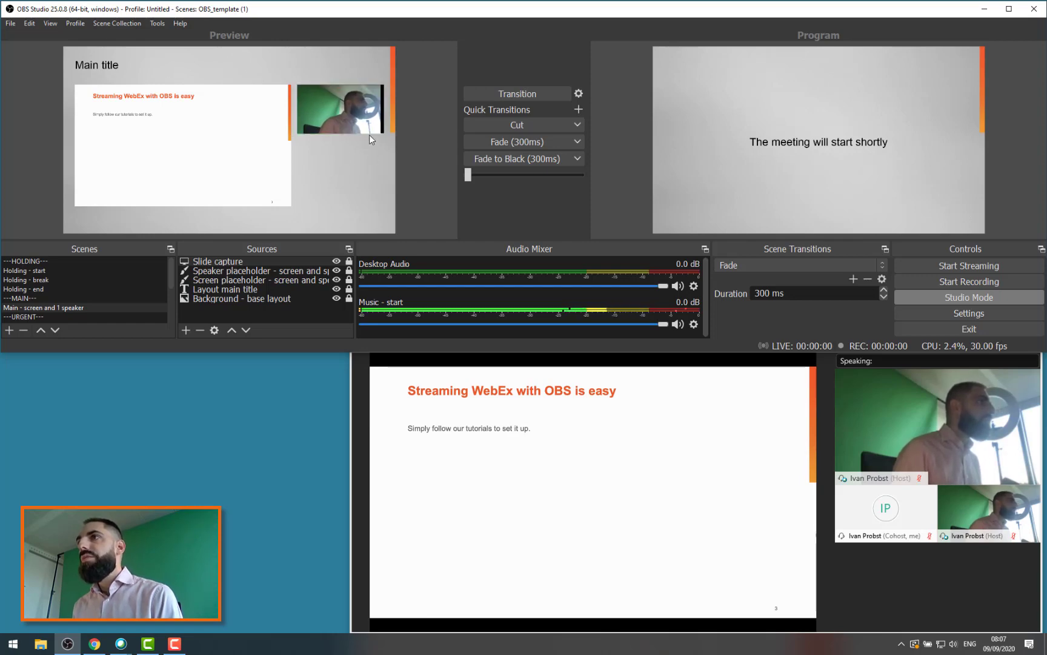
pyautogui.click(364, 127)
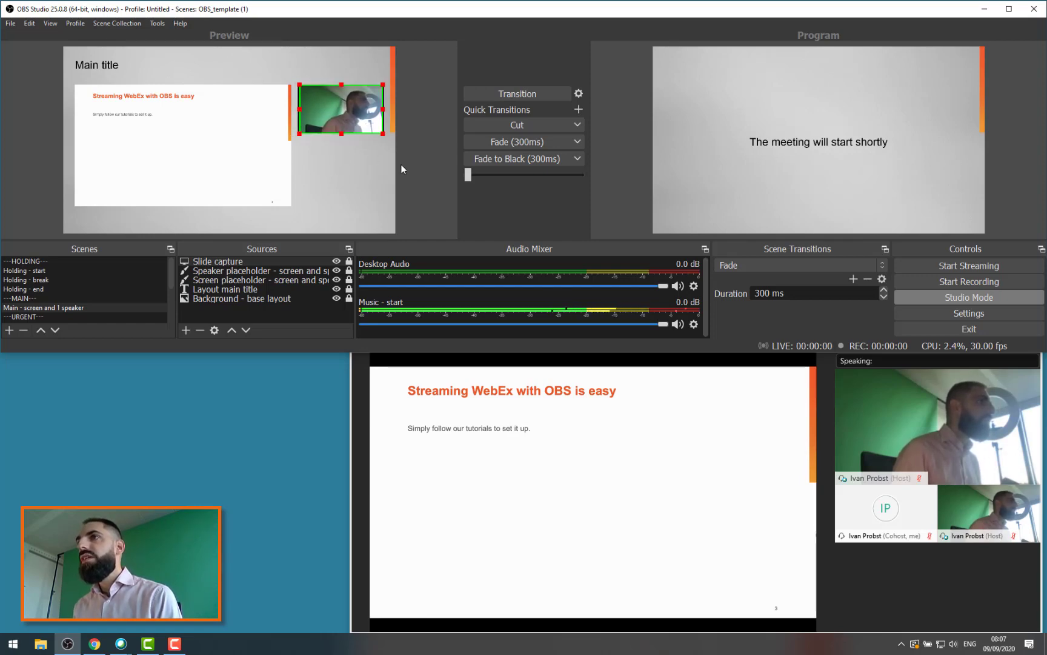
pyautogui.click(402, 165)
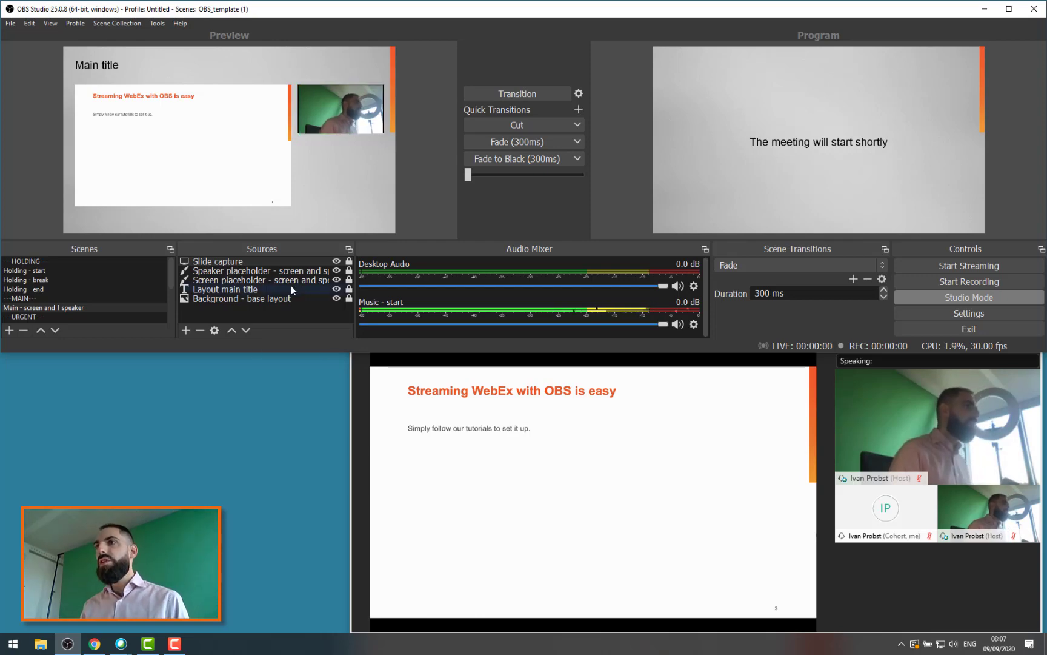
# Step: Reload the source list by reselecting the "Main - screen and 1 speaker" scene and lock the "Camera capture" source
pyautogui.click(89, 308)
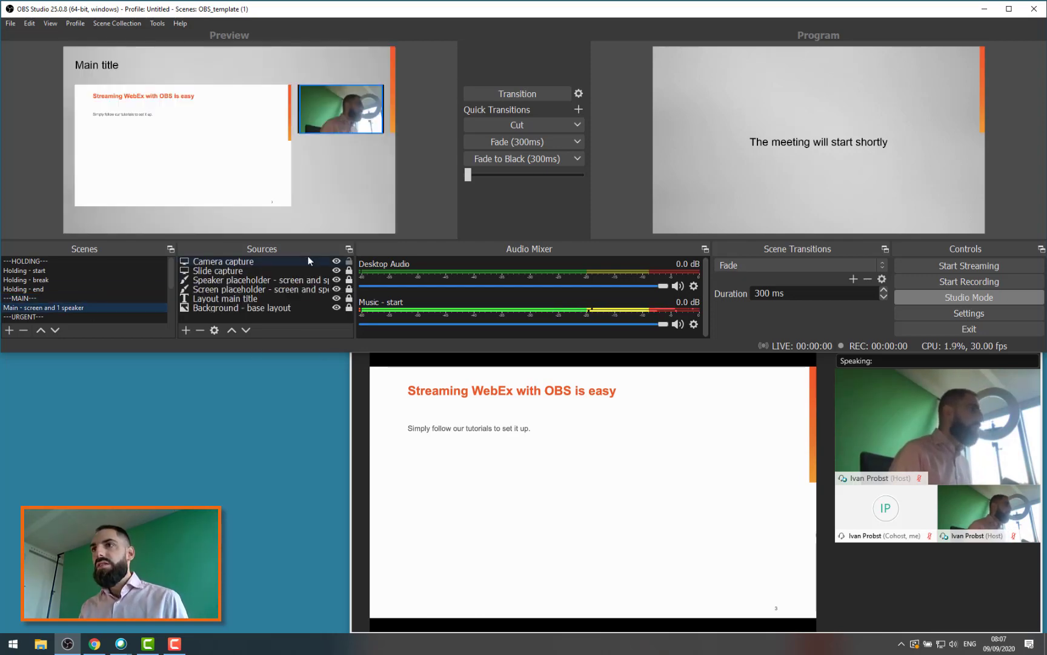
pyautogui.click(242, 280)
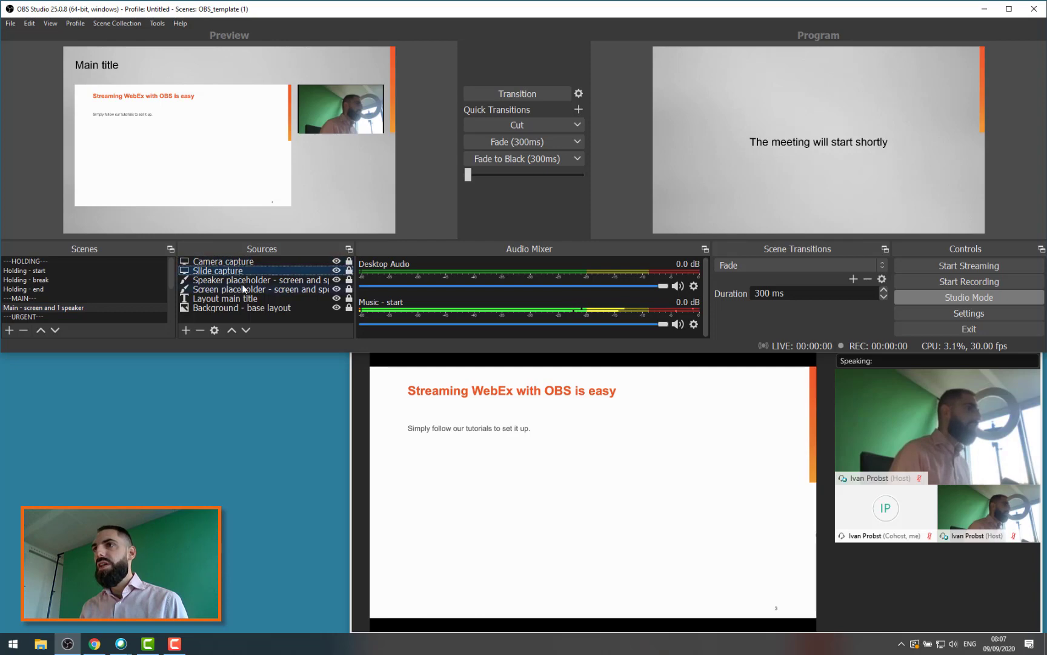
# Step: Hide the speaker and screen placeholder sources and send the scene to the program output with the 300 ms fade
pyautogui.click(336, 280)
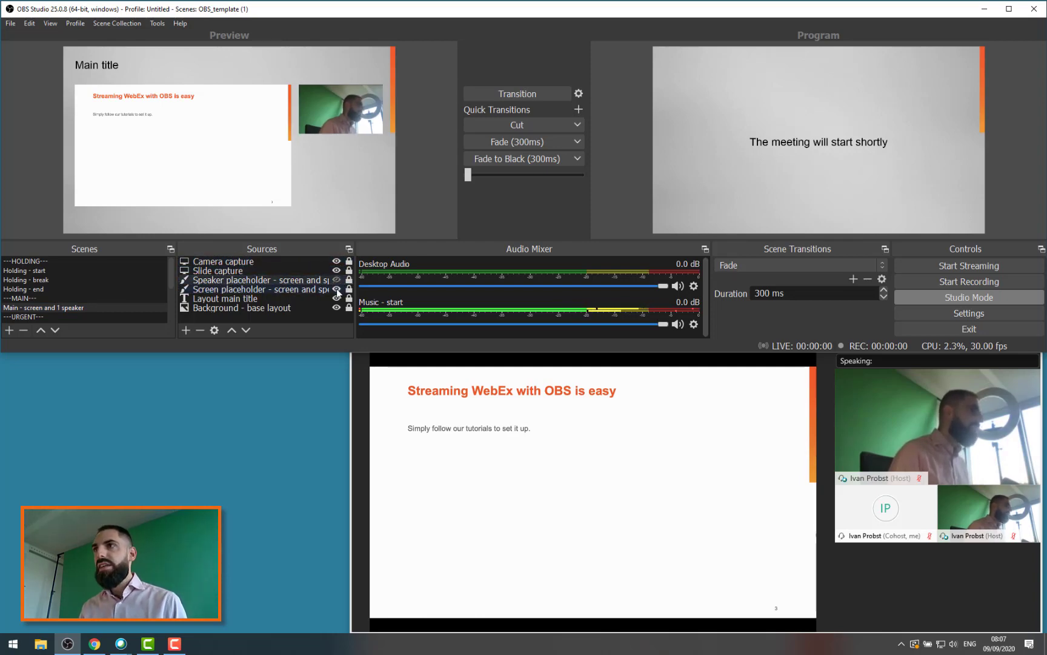
pyautogui.click(336, 289)
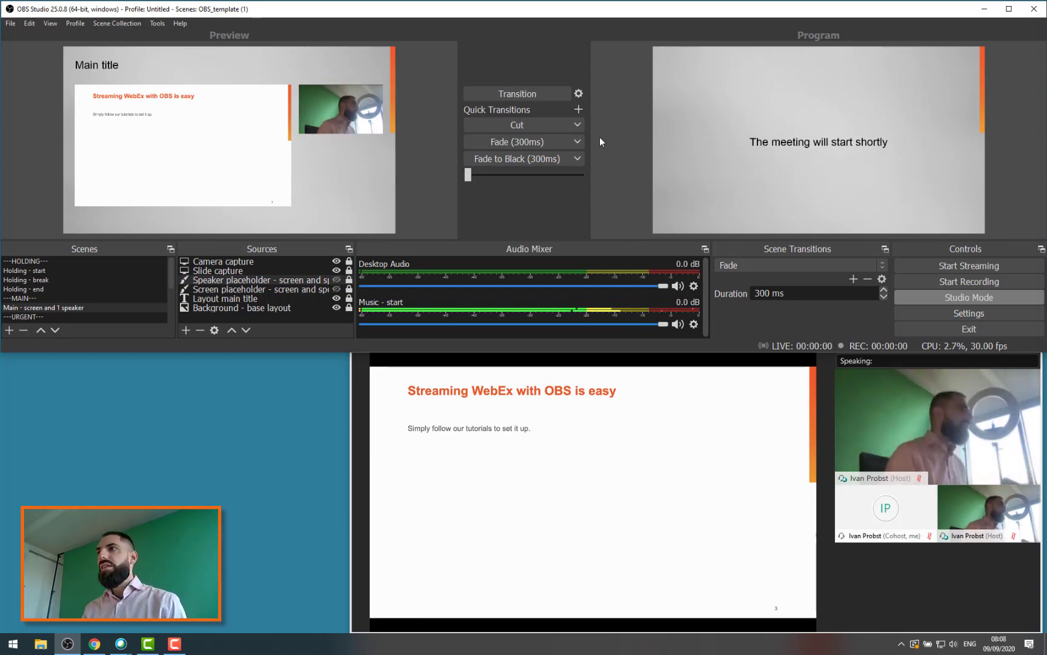
pyautogui.click(556, 139)
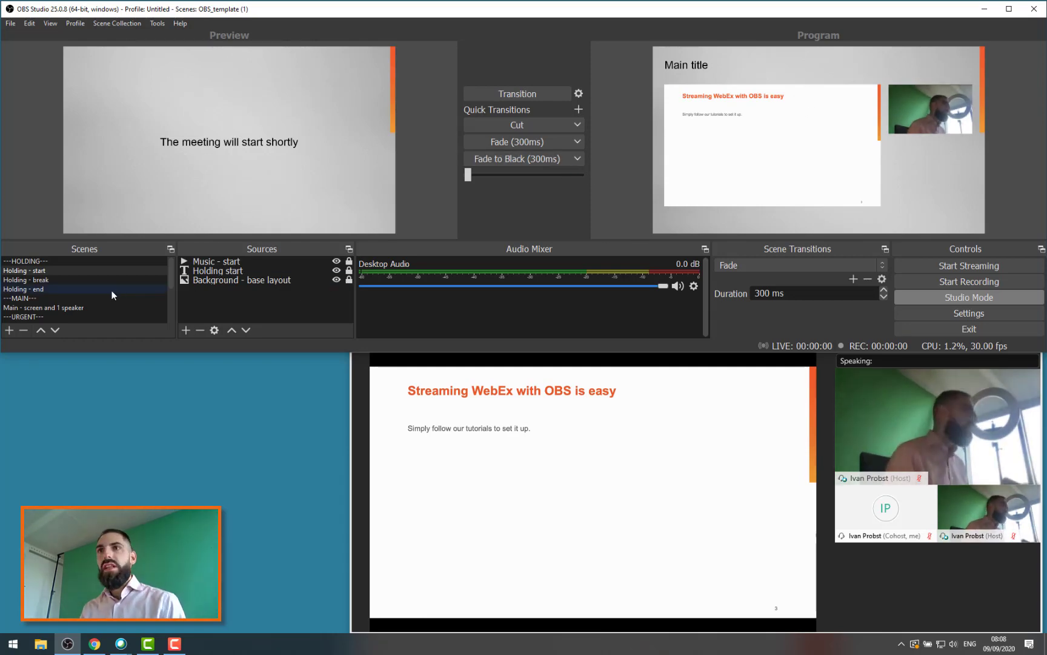
# Step: Duplicate the "Base - screen-only" scene under the name "Main - screen-only"
pyautogui.scroll(-3, 112, 290)
pyautogui.click(57, 288)
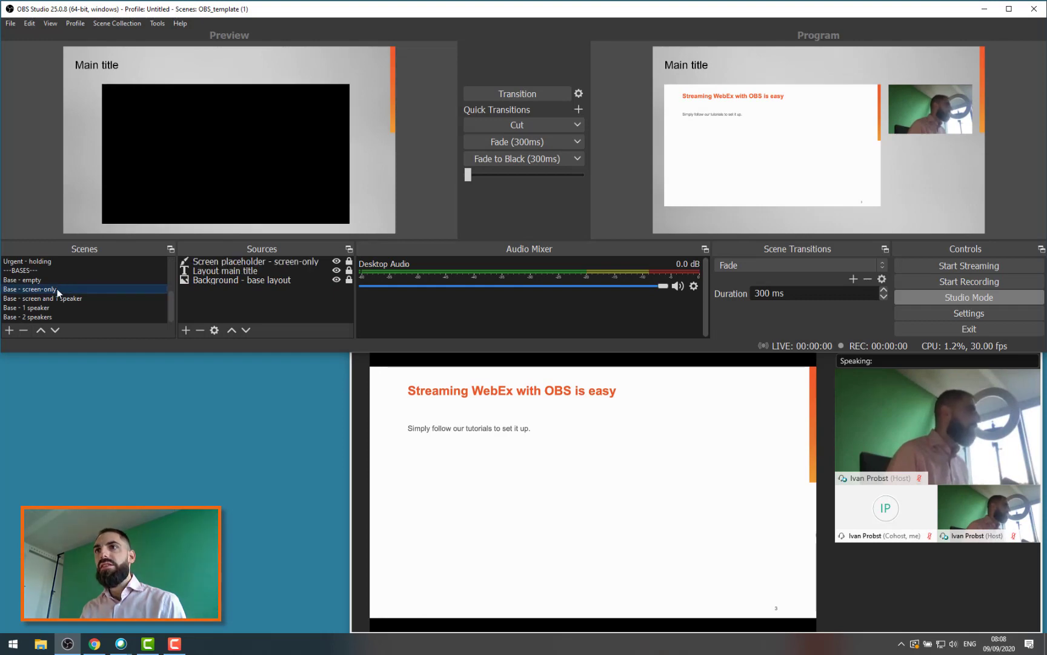
pyautogui.rightClick(57, 291)
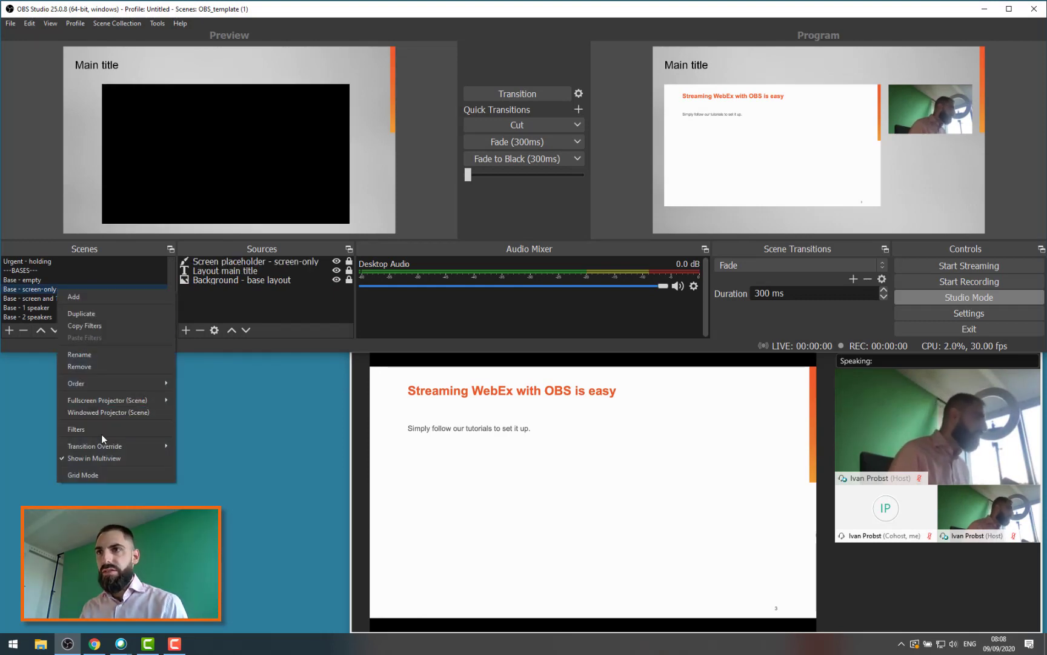
pyautogui.click(114, 314)
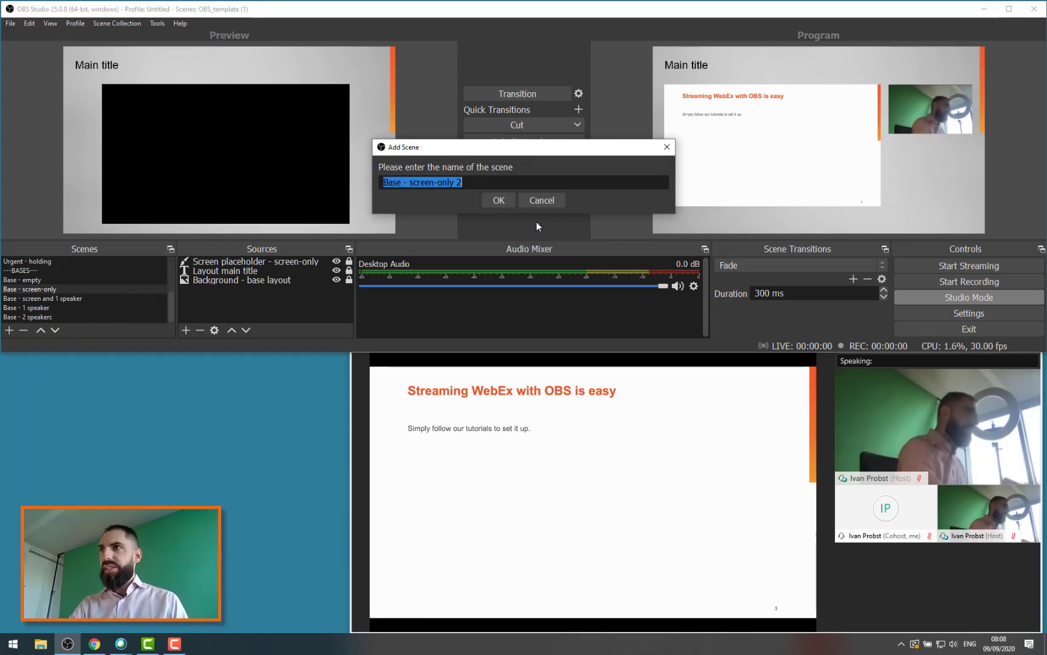
pyautogui.press('End')
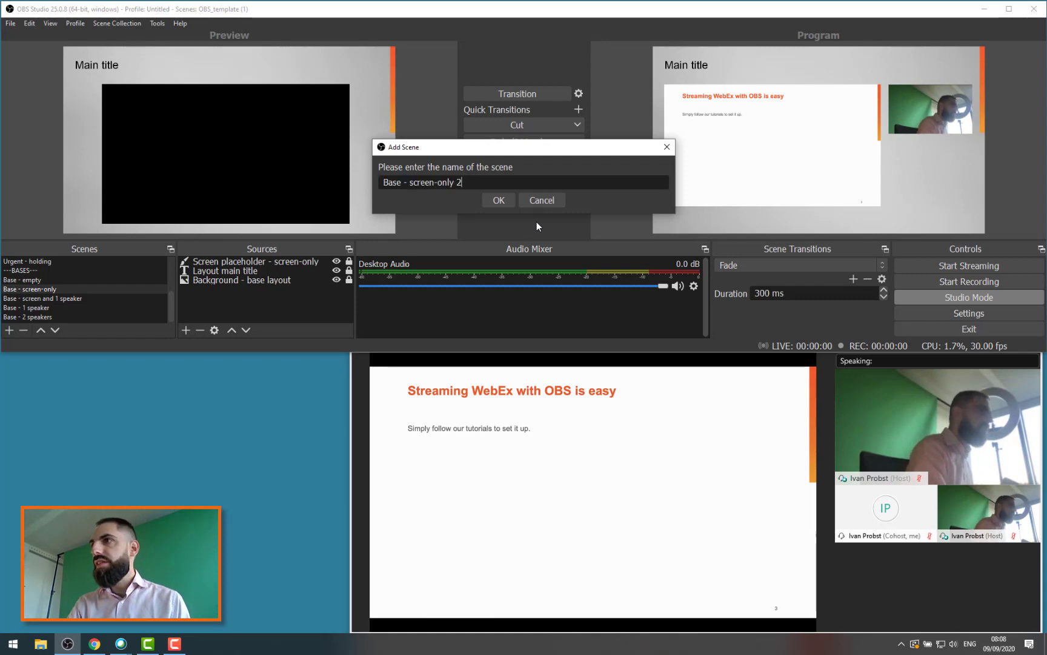
pyautogui.press('BackSpace')
pyautogui.press('BackSpace')
pyautogui.press('Home')
pyautogui.press('Right')
pyautogui.press('Right')
pyautogui.press('Right')
pyautogui.press('Right')
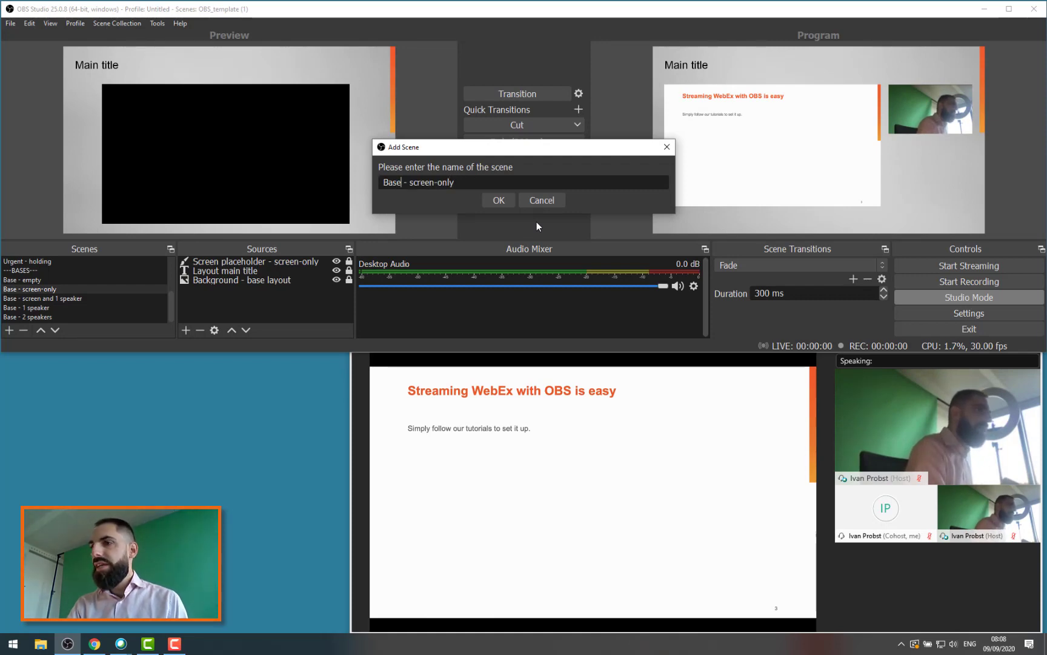
pyautogui.press('BackSpace')
pyautogui.press('BackSpace')
pyautogui.press('BackSpace')
pyautogui.press('BackSpace')
pyautogui.write('Main')
pyautogui.press('Return')
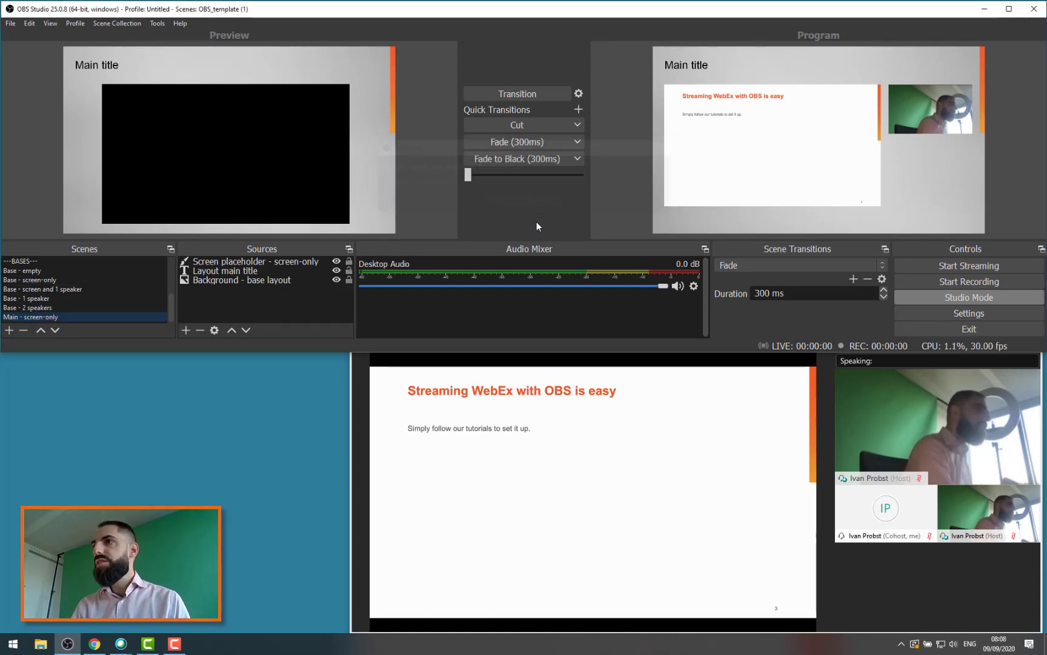
# Step: Move the "Main - screen-only" scene up the scene list to directly below "Main - screen and 1 speaker"
pyautogui.moveTo(71, 315); pyautogui.dragTo(84, 270)
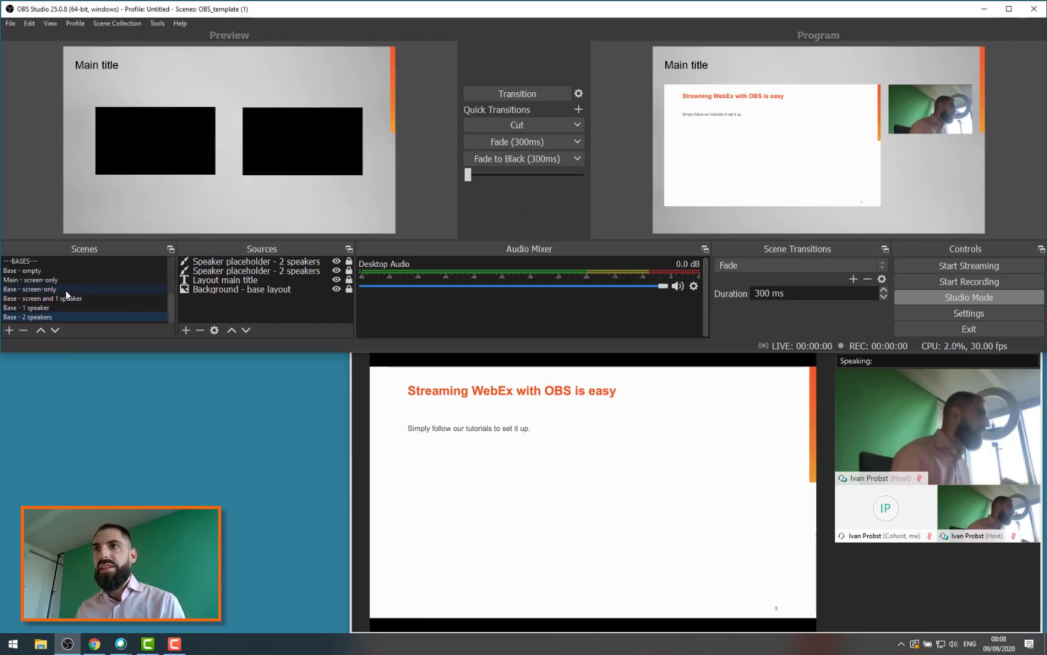
pyautogui.scroll(1, 65, 290)
pyautogui.moveTo(54, 307); pyautogui.dragTo(72, 268)
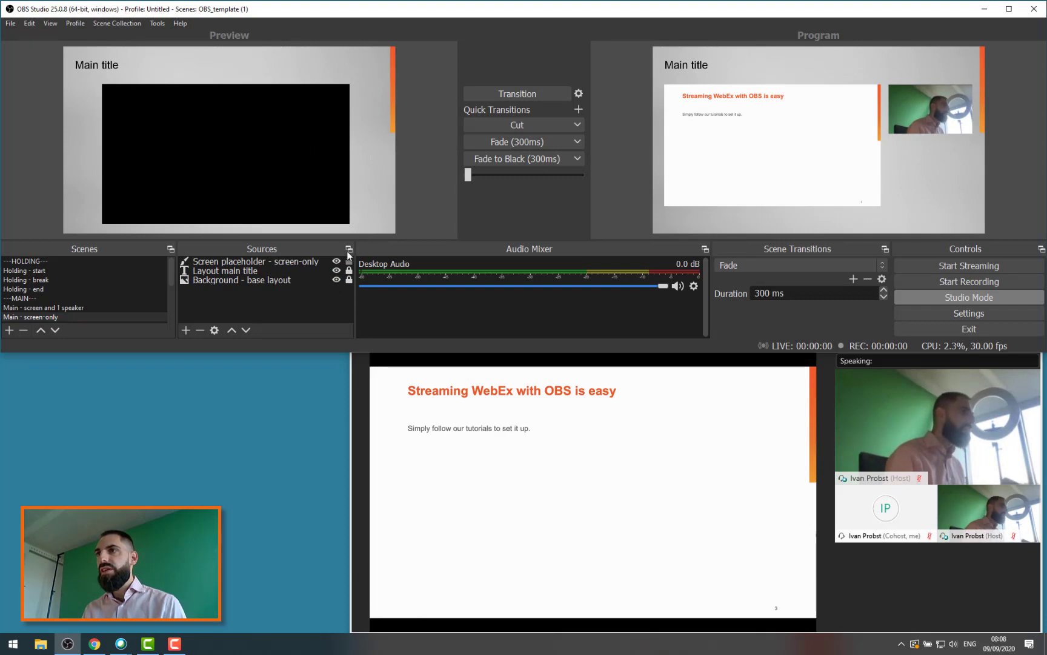
# Step: Add the existing "Slide capture" display capture to the "Main - screen-only" scene
pyautogui.click(188, 330)
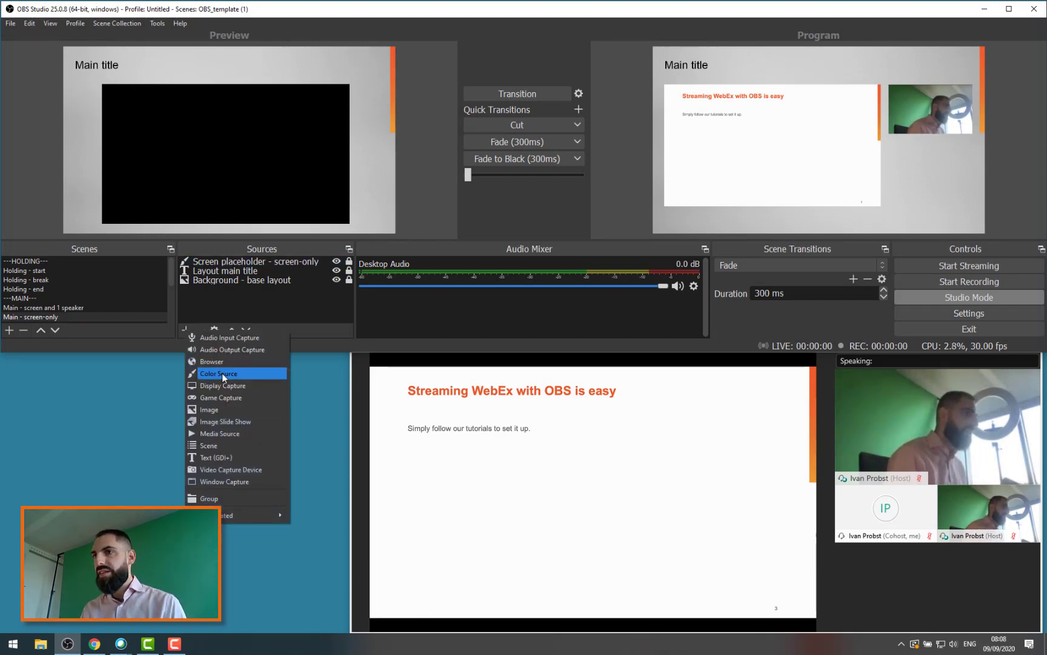
pyautogui.click(218, 388)
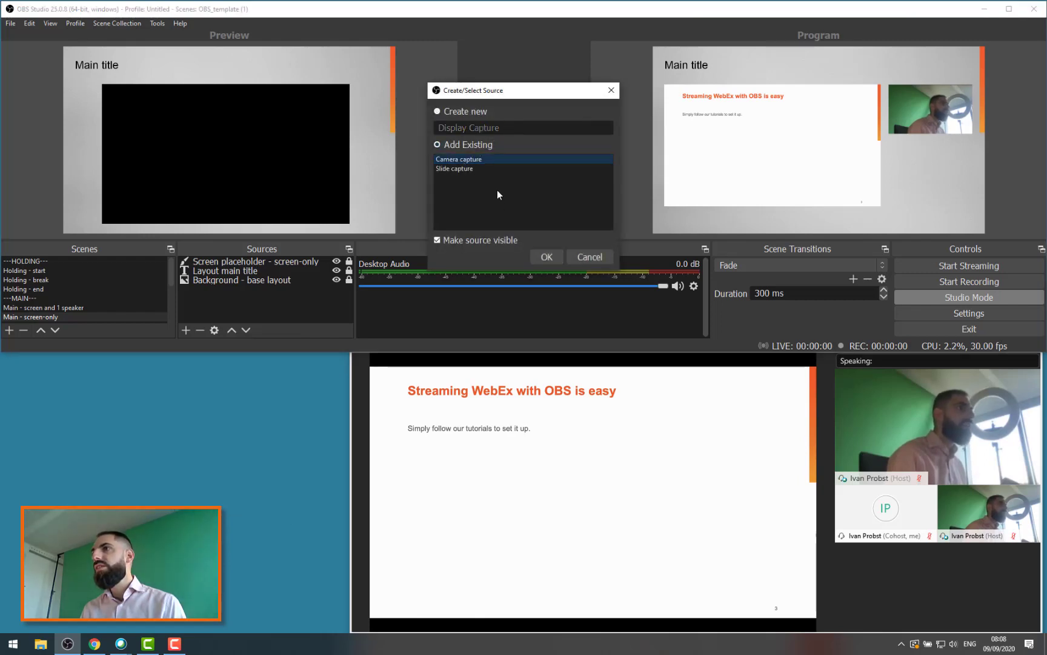
pyautogui.click(498, 168)
pyautogui.click(546, 257)
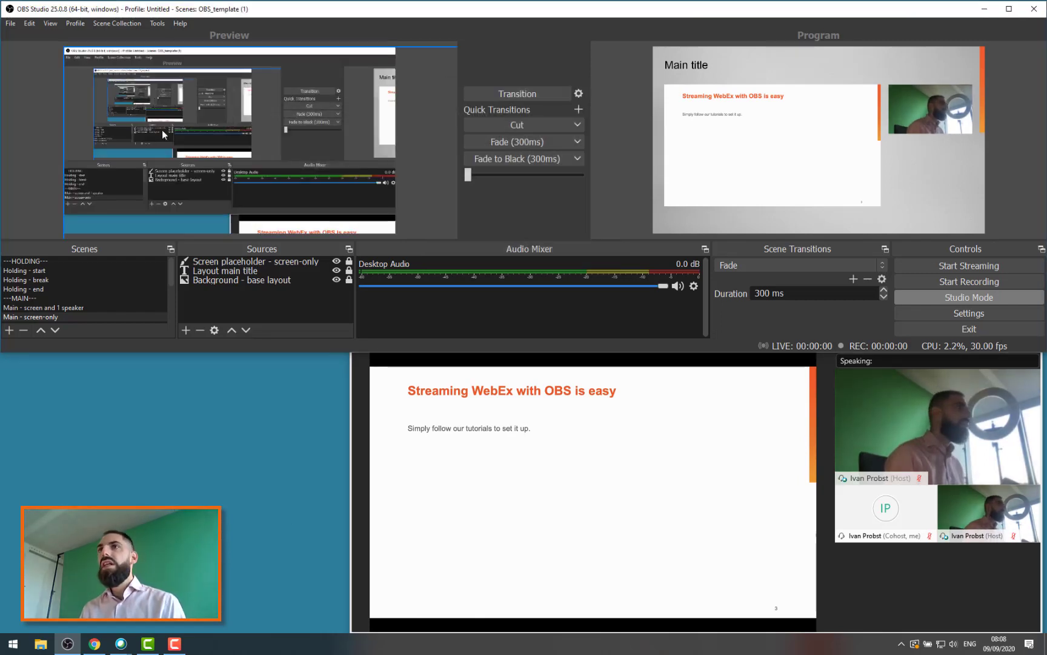
# Step: Crop the slide capture to the Webex slide alone, enlarging it to trim its edges precisely
pyautogui.click(114, 77)
pyautogui.moveTo(65, 47); pyautogui.dragTo(184, 156)
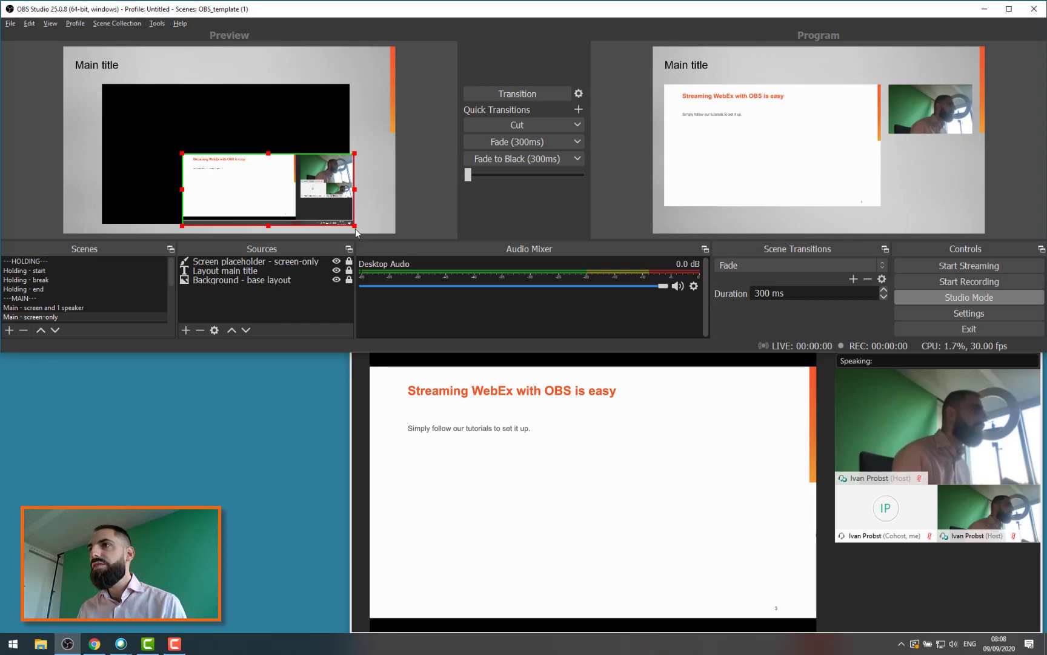
pyautogui.moveTo(352, 226); pyautogui.dragTo(297, 222)
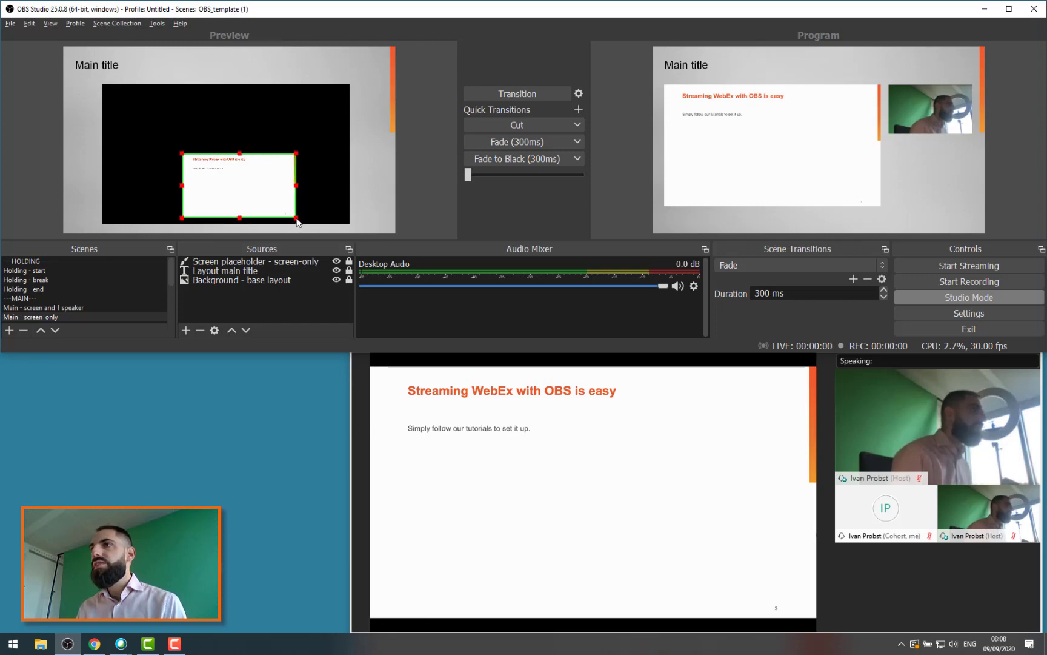
pyautogui.moveTo(185, 155); pyautogui.dragTo(64, 85)
pyautogui.moveTo(128, 131); pyautogui.dragTo(156, 109)
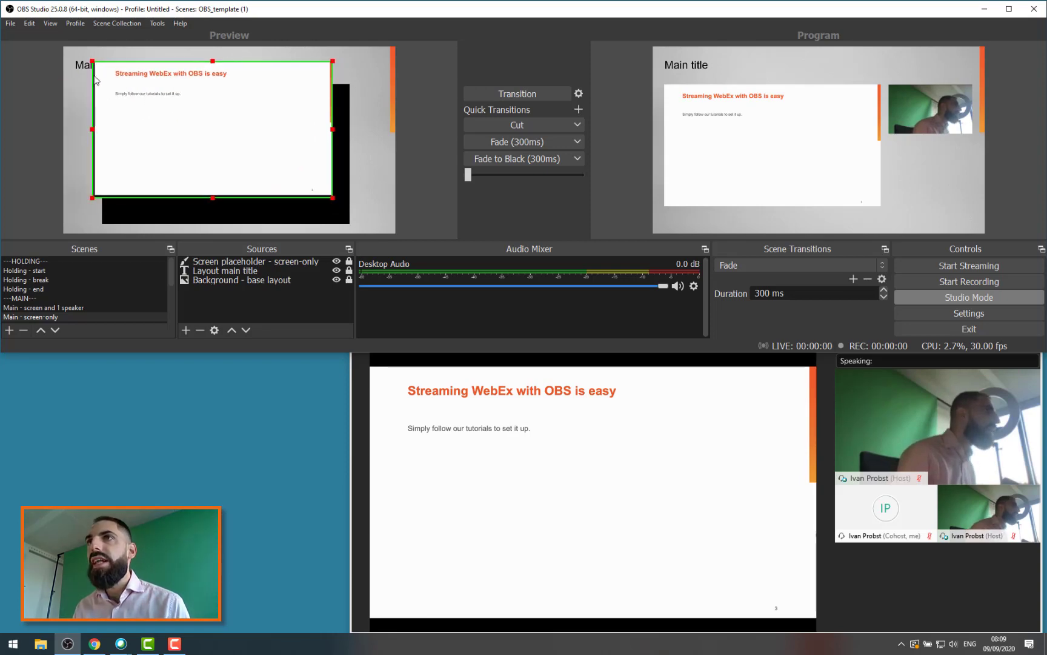
pyautogui.moveTo(91, 198); pyautogui.dragTo(95, 194)
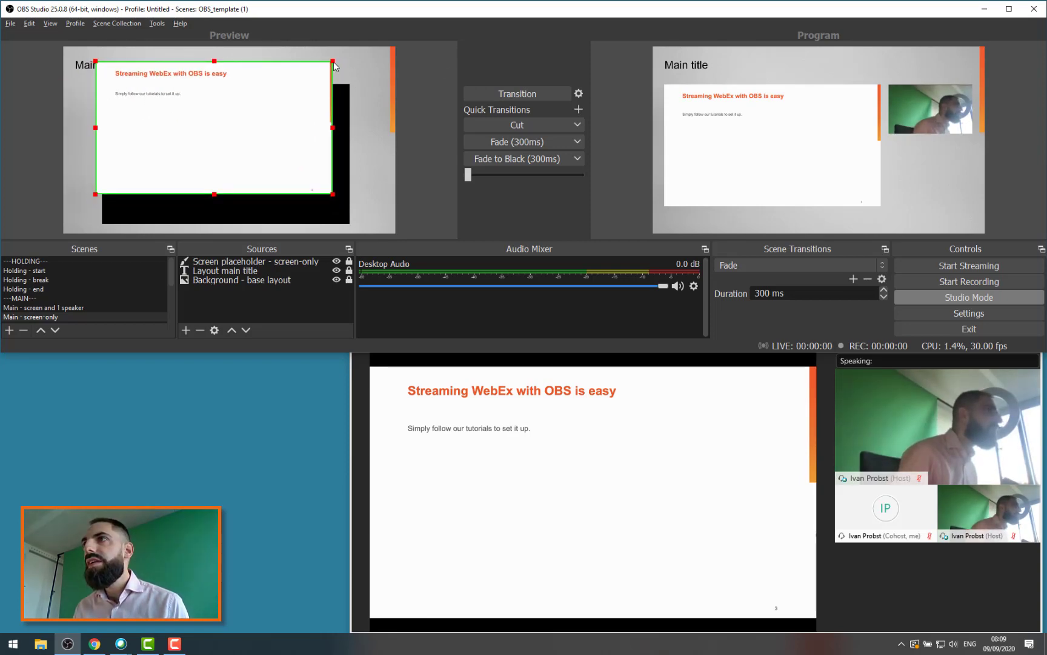
pyautogui.moveTo(334, 63); pyautogui.dragTo(335, 62)
pyautogui.click(409, 80)
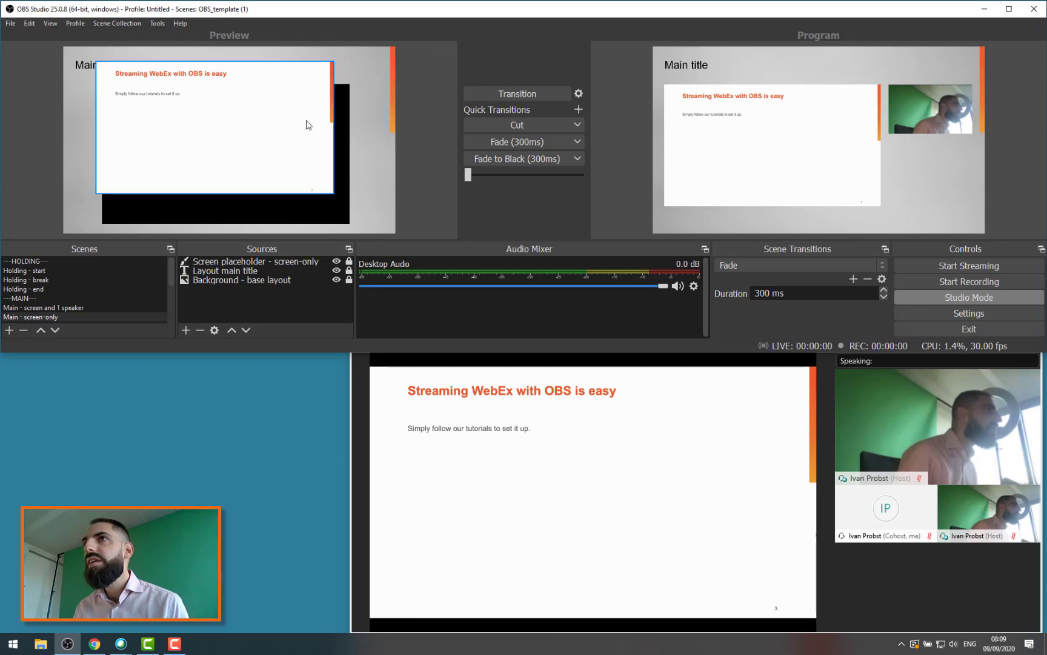
# Step: Move the cropped slide capture to the canvas's upper-left corner and scale it to fill the whole canvas
pyautogui.moveTo(309, 125); pyautogui.dragTo(241, 111)
pyautogui.moveTo(305, 181); pyautogui.dragTo(398, 238)
pyautogui.click(449, 168)
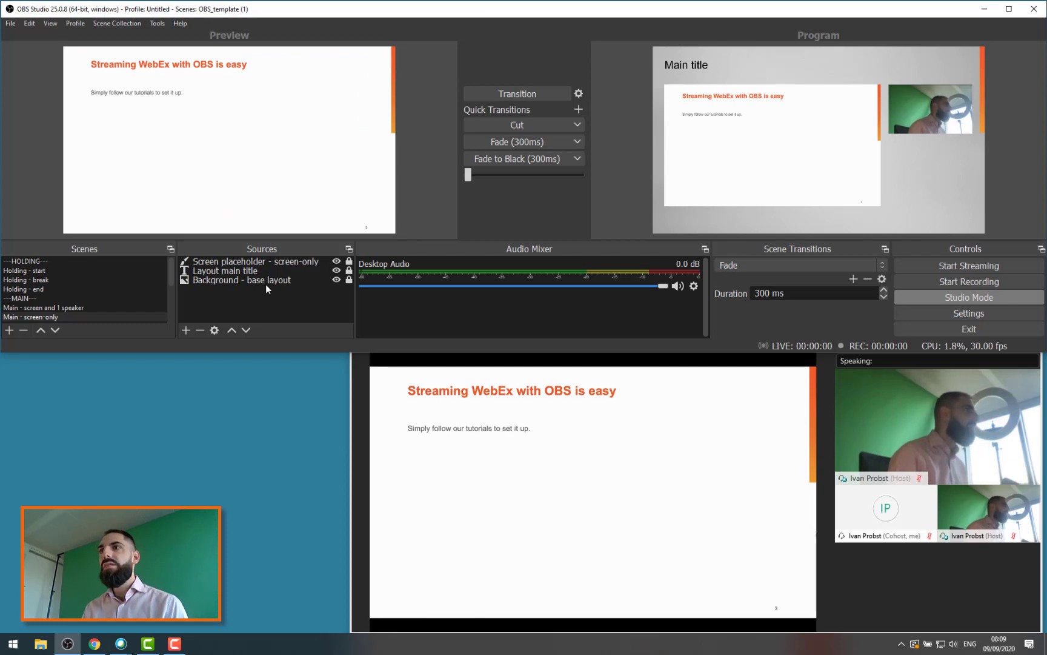
# Step: Reload the scene's source list and remove the "Screen placeholder - screen-only", "Layout main title" and "Background - base layout" sources
pyautogui.click(33, 317)
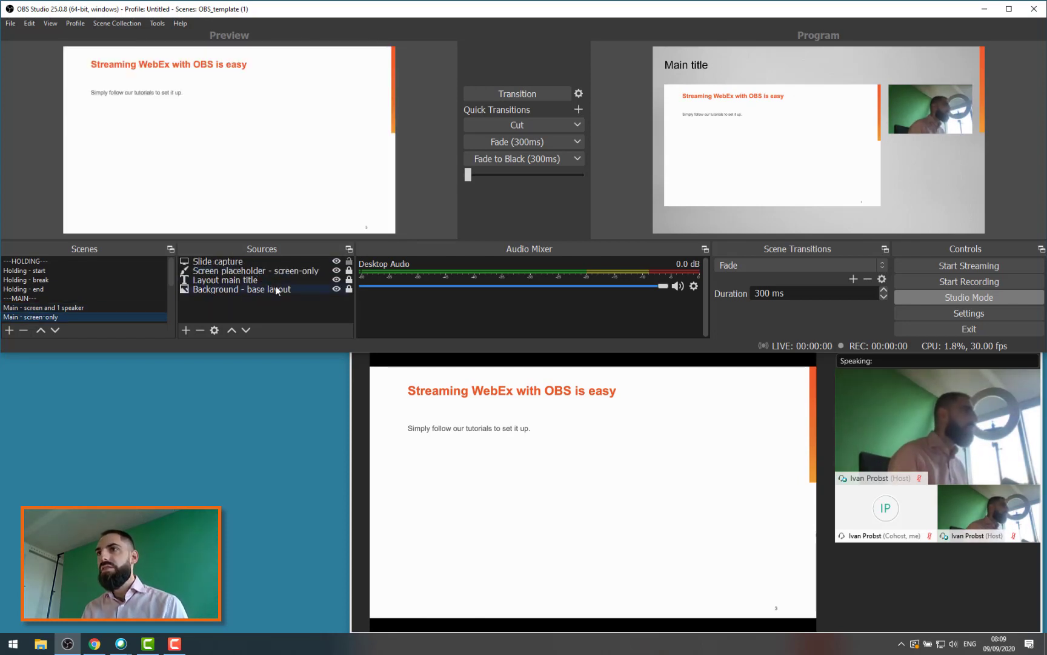
pyautogui.click(237, 272)
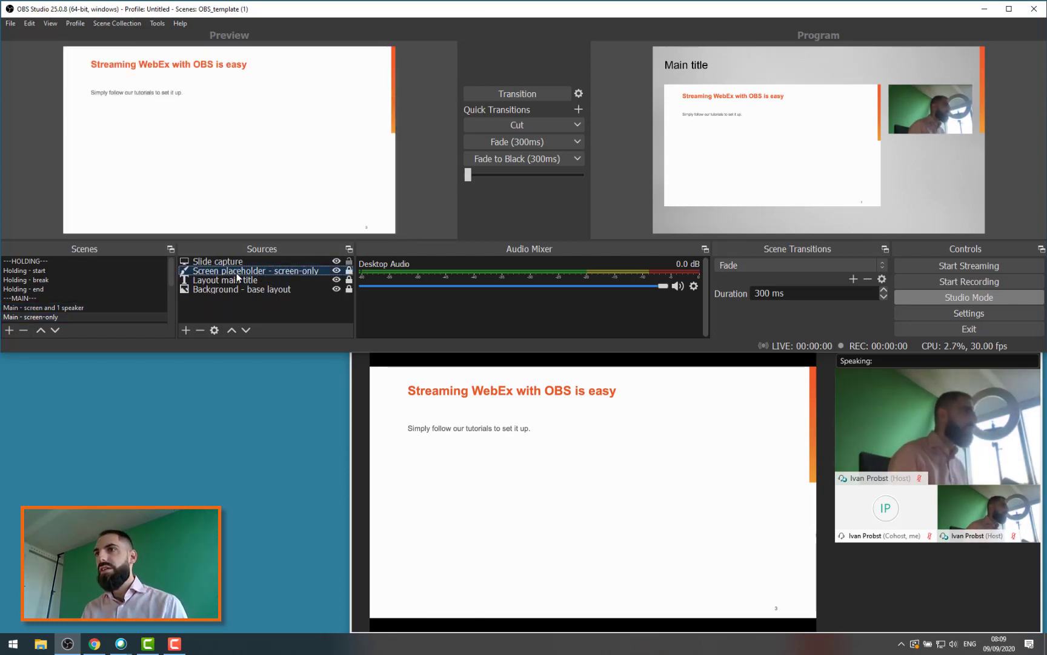
pyautogui.click(198, 329)
pyautogui.click(581, 198)
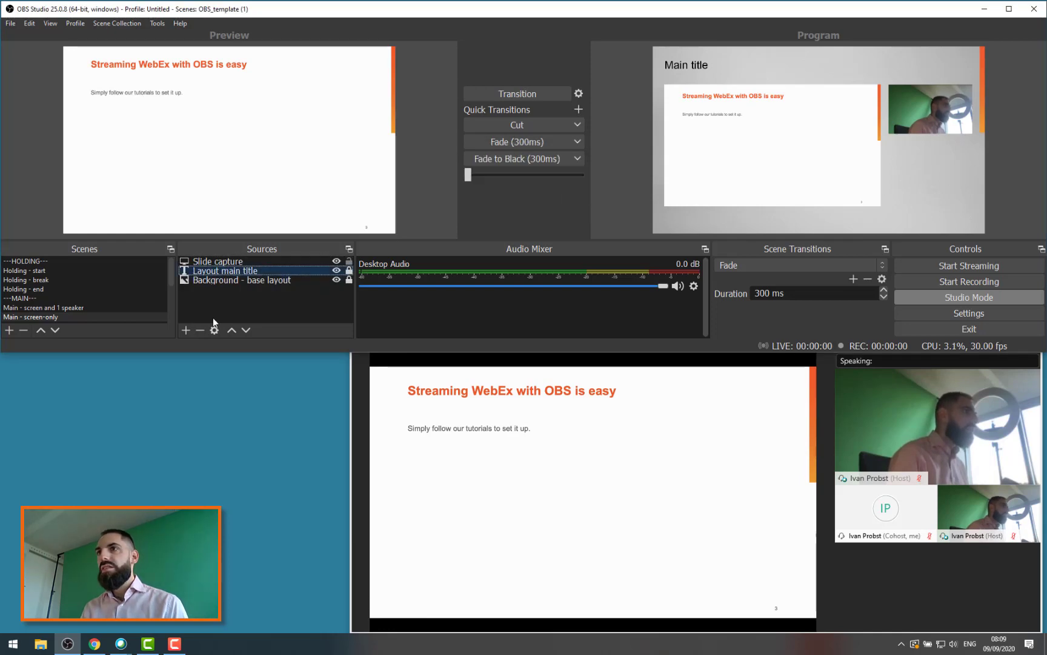
pyautogui.click(198, 329)
pyautogui.click(560, 198)
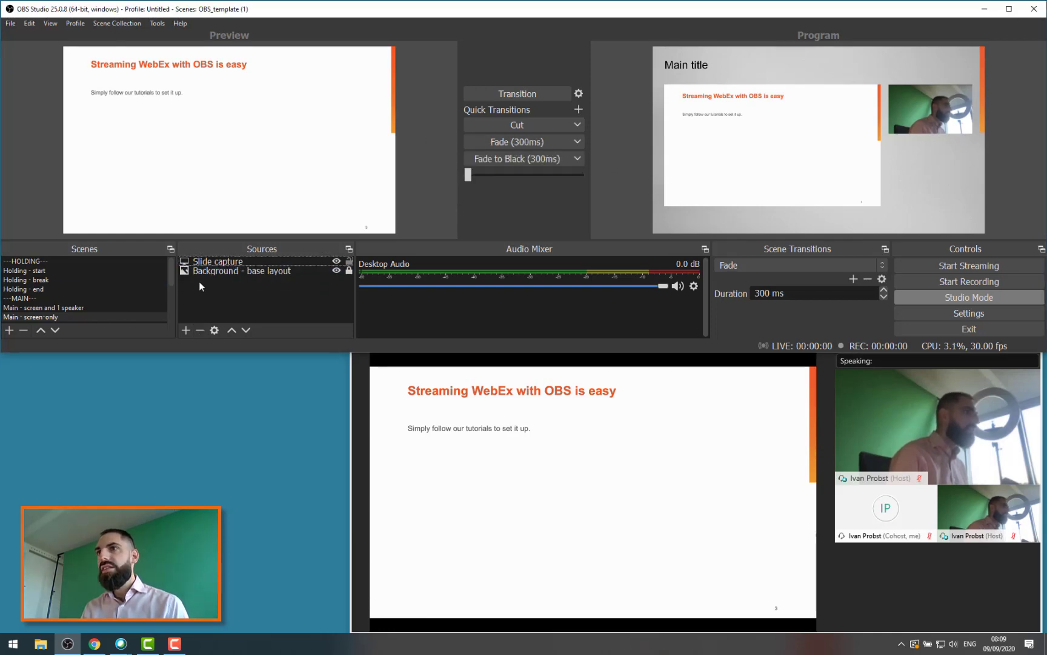
pyautogui.click(200, 329)
pyautogui.click(549, 200)
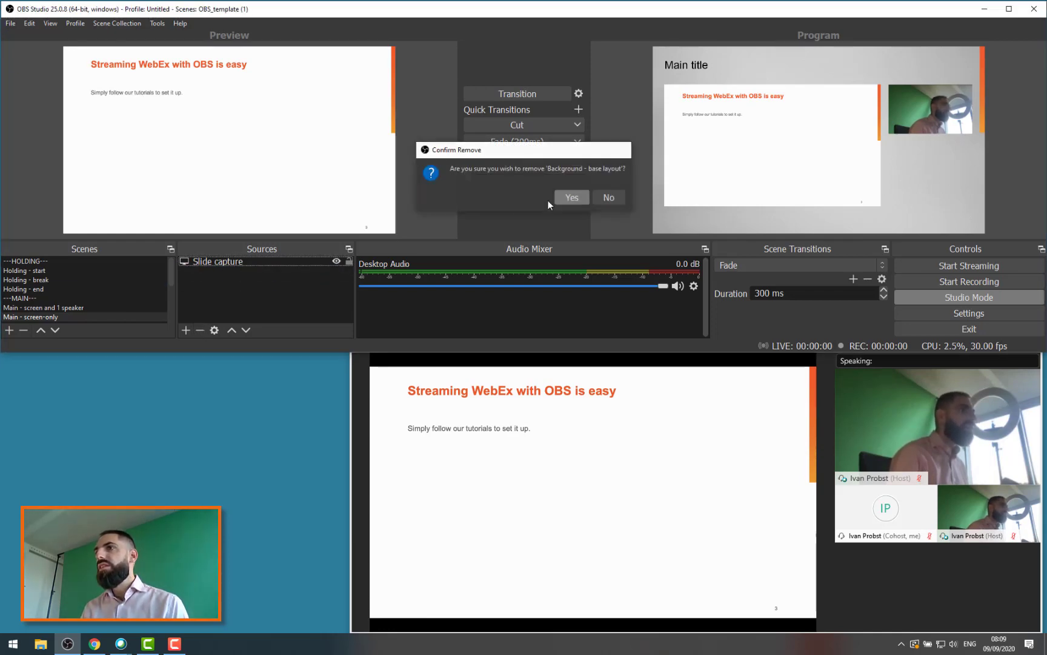
# Step: Hide the slide capture and show it again, then lock it in the "Main - screen-only" scene
pyautogui.click(335, 261)
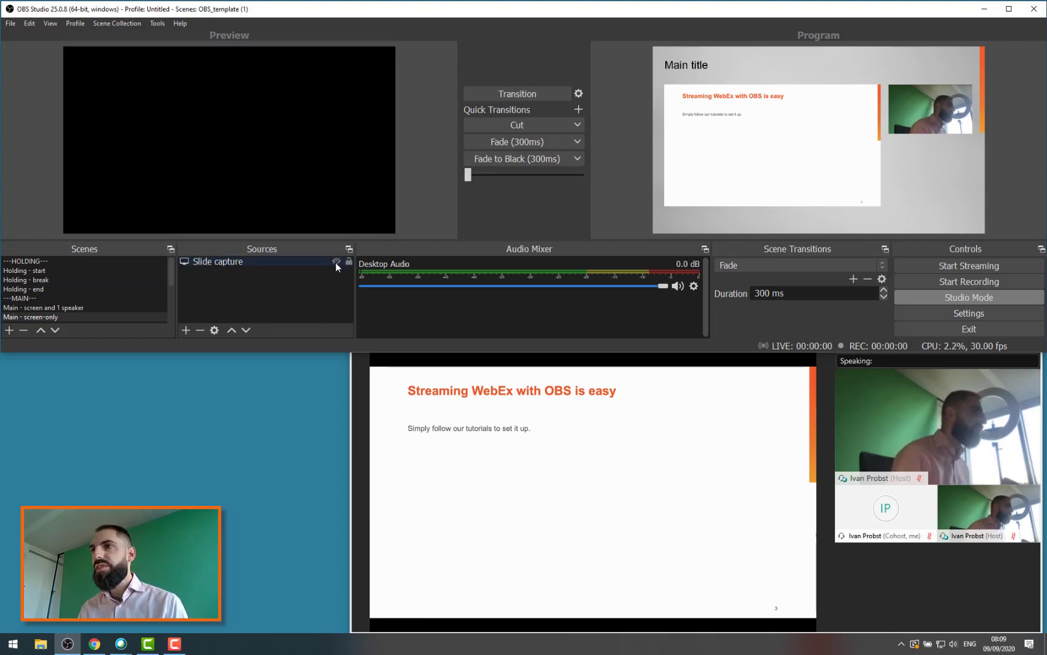
pyautogui.click(336, 261)
pyautogui.click(348, 262)
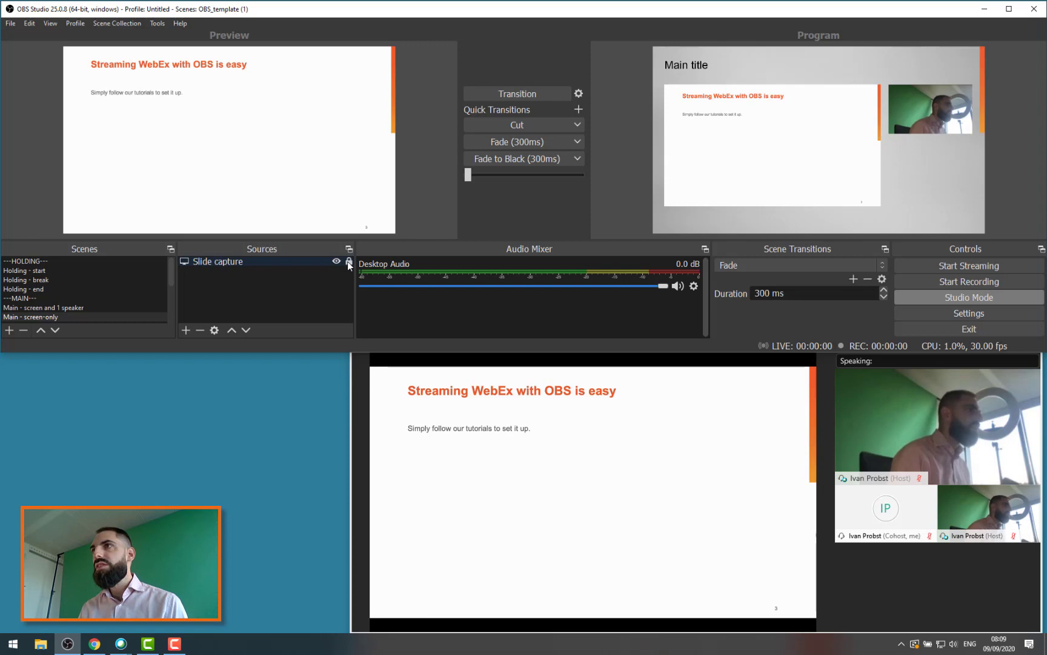
# Step: Compare the "Main - screen and 1 speaker" and "Main - screen-only" scenes and test the 300 ms Fade between them in both directions
pyautogui.click(85, 307)
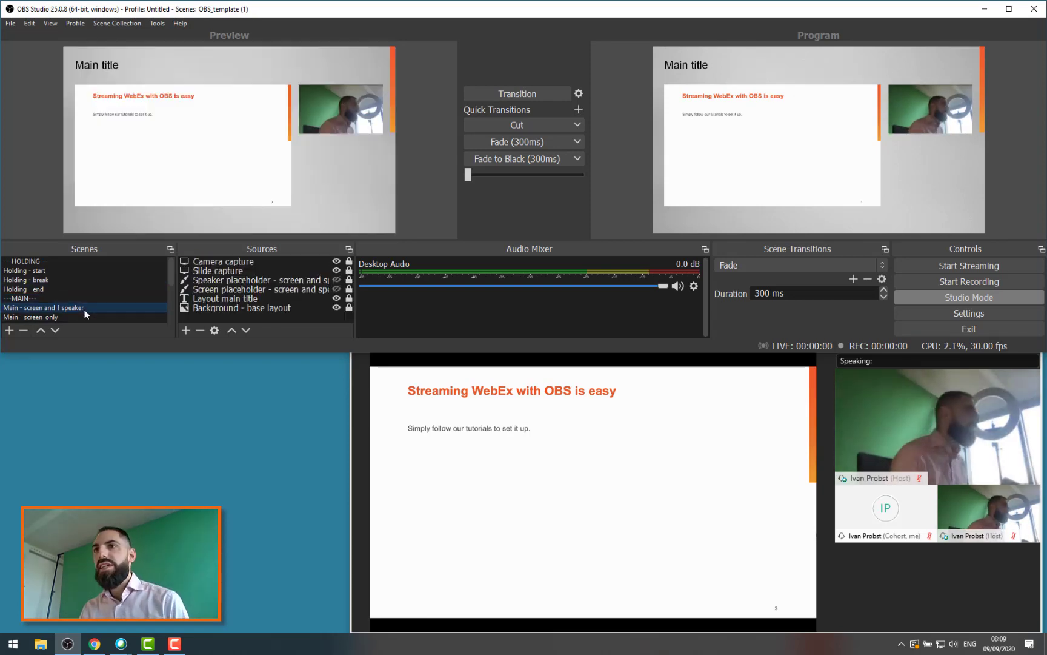
pyautogui.click(51, 316)
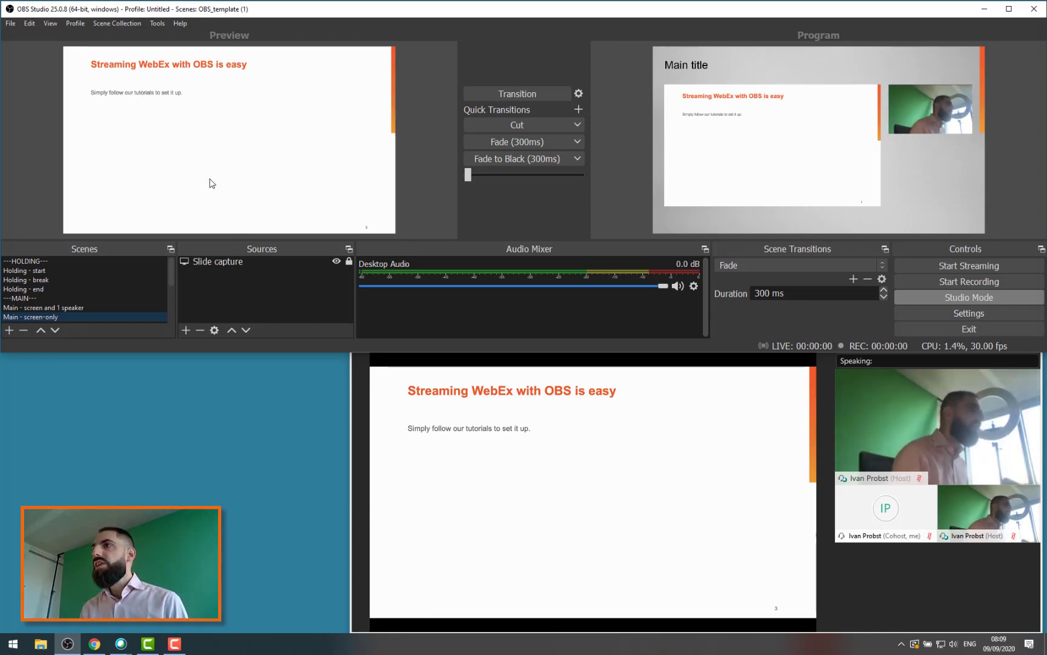
pyautogui.click(543, 146)
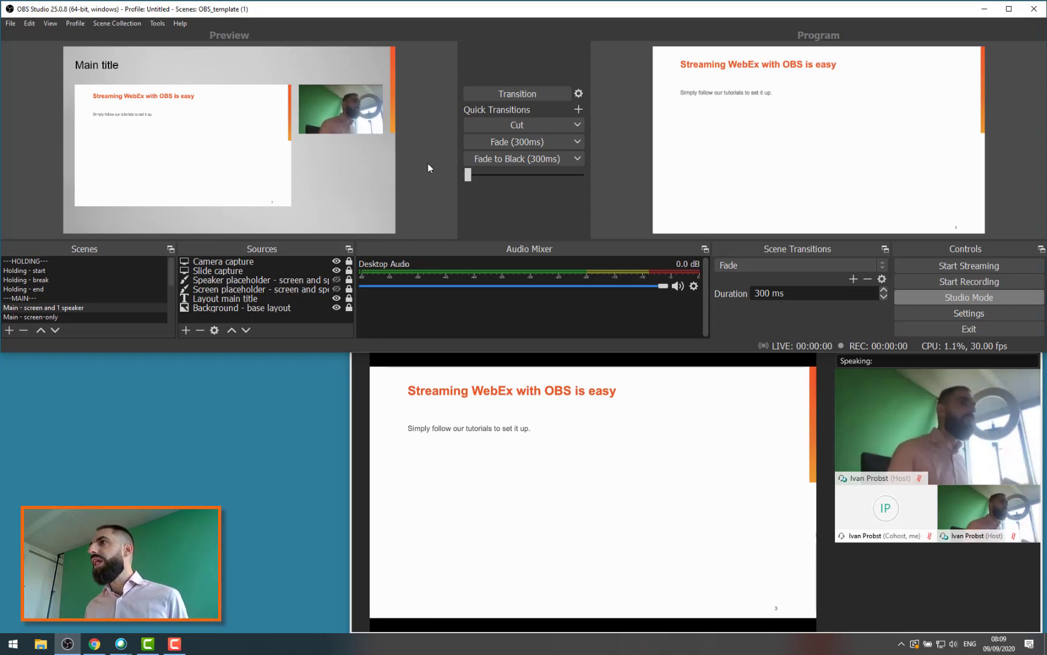
pyautogui.click(493, 141)
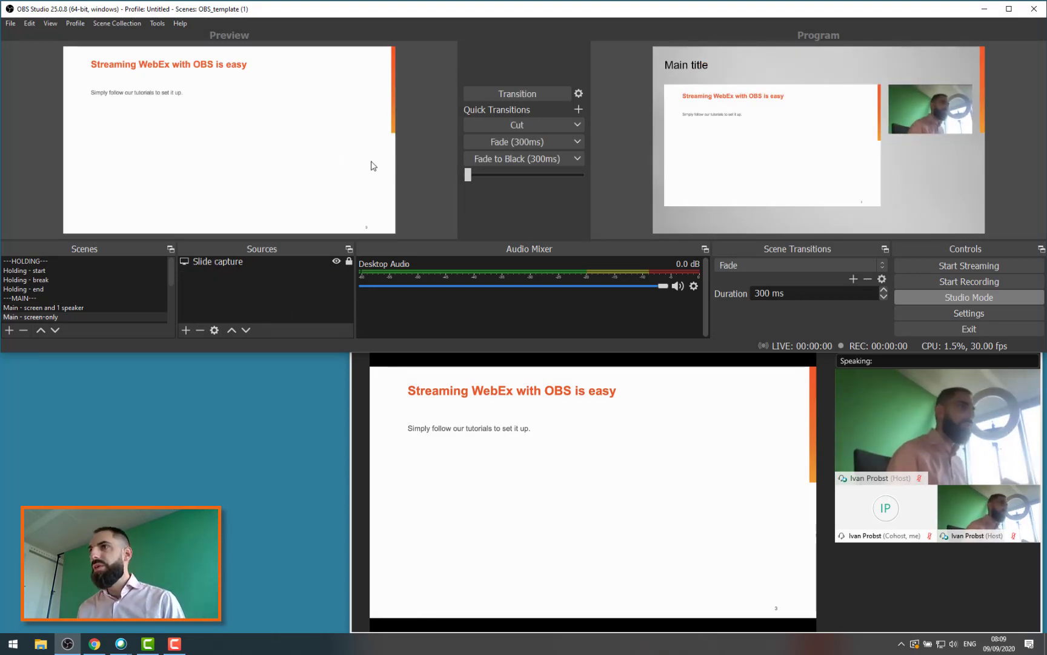
# Step: Duplicate the "Base - 1 speaker" scene and name the copy "Main - 1 speaker"
pyautogui.scroll(-3, 60, 288)
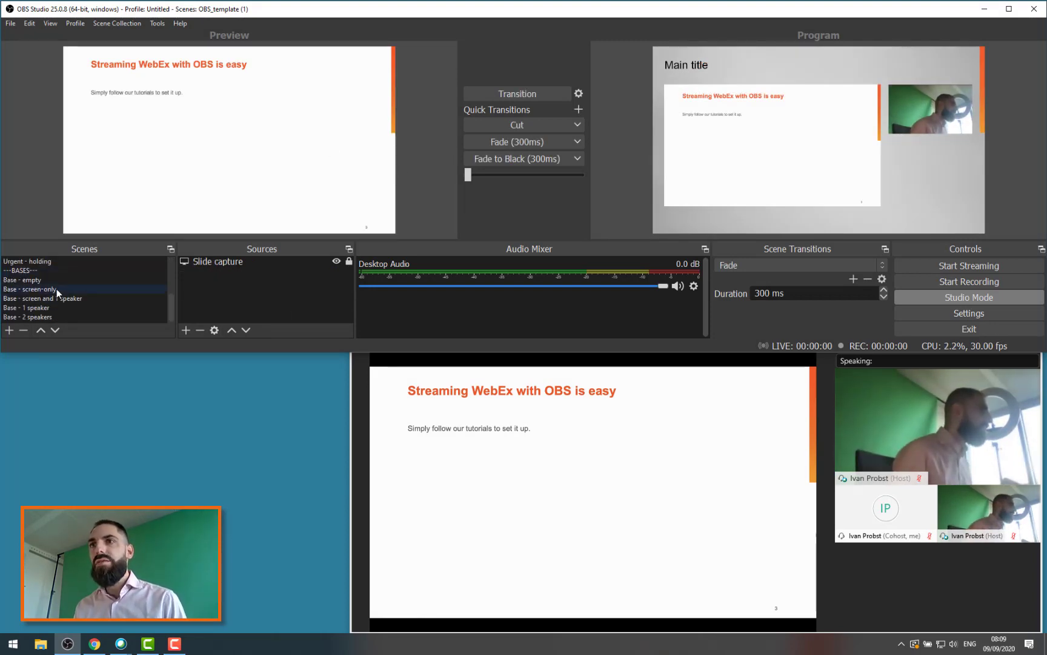
pyautogui.click(57, 289)
pyautogui.click(51, 296)
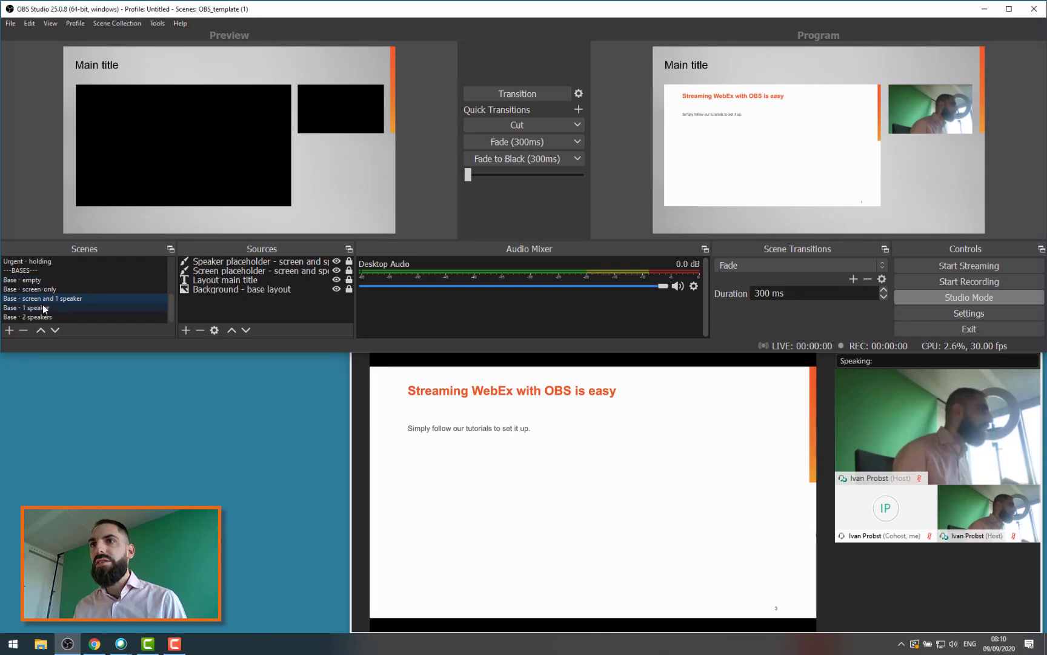
pyautogui.click(43, 306)
pyautogui.rightClick(61, 311)
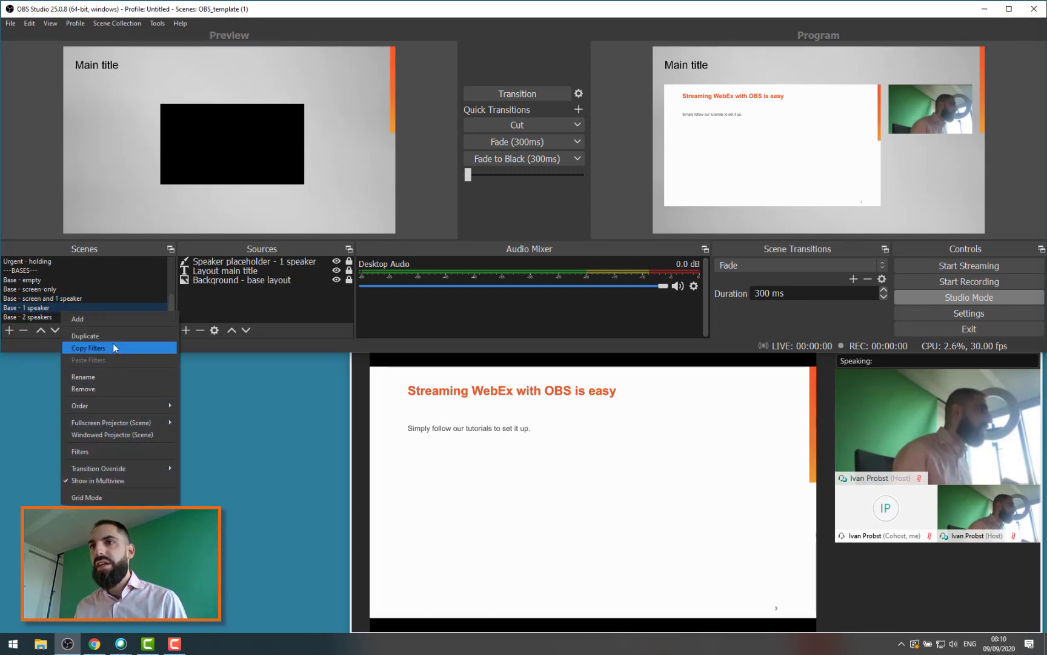
pyautogui.click(112, 336)
pyautogui.click(467, 183)
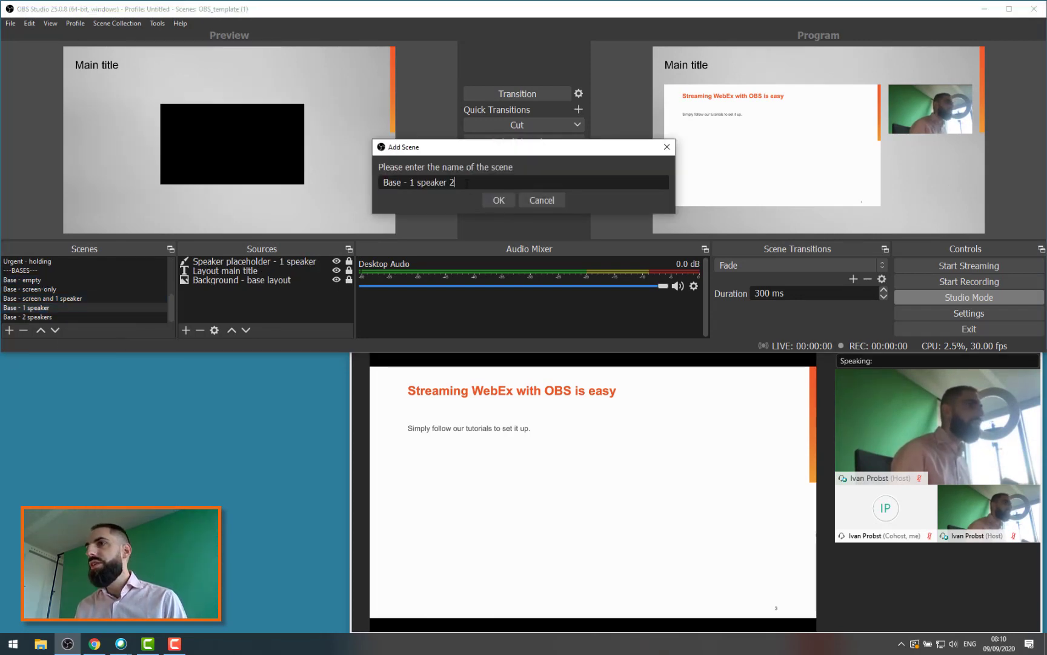
pyautogui.press('BackSpace')
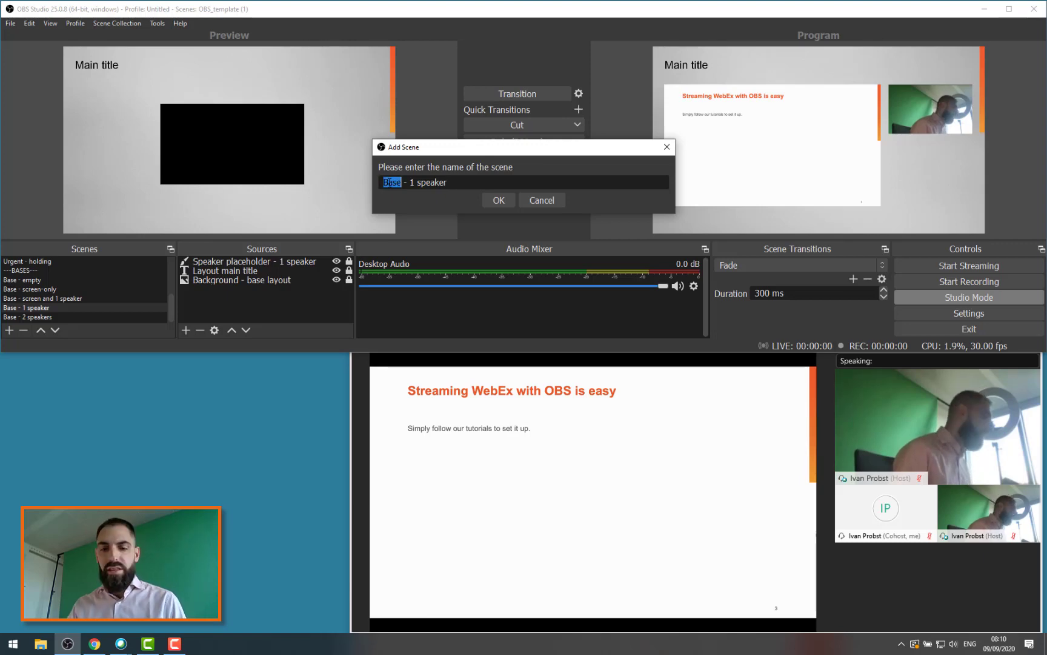
pyautogui.press('Return')
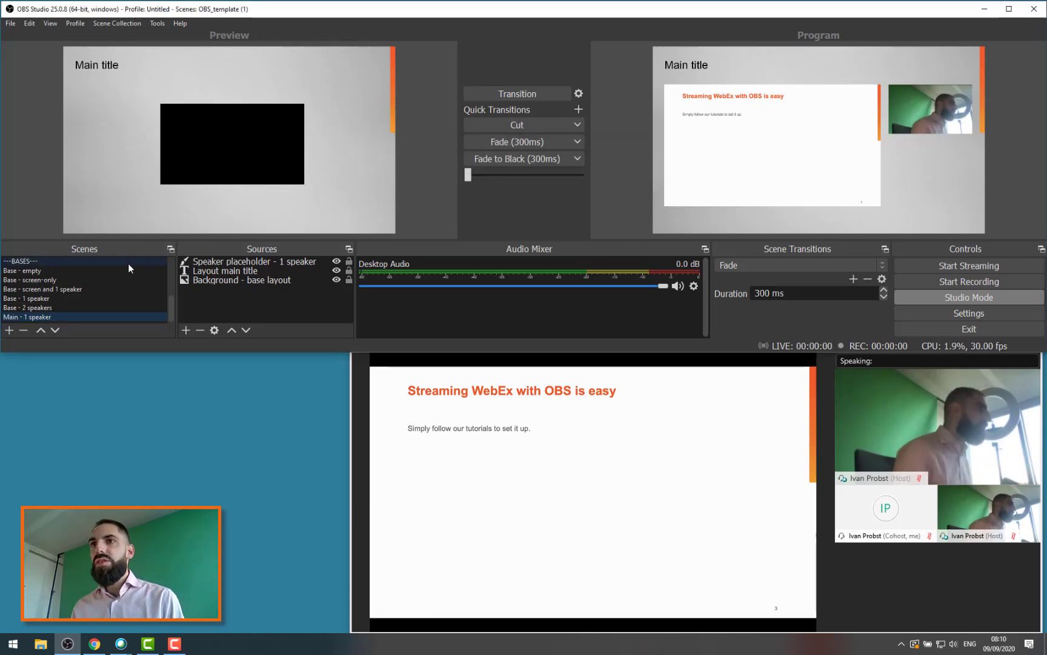
# Step: Move the "Main - 1 speaker" scene directly beneath the "---MAIN---" divider in the scene list and select it
pyautogui.moveTo(99, 317); pyautogui.dragTo(105, 276)
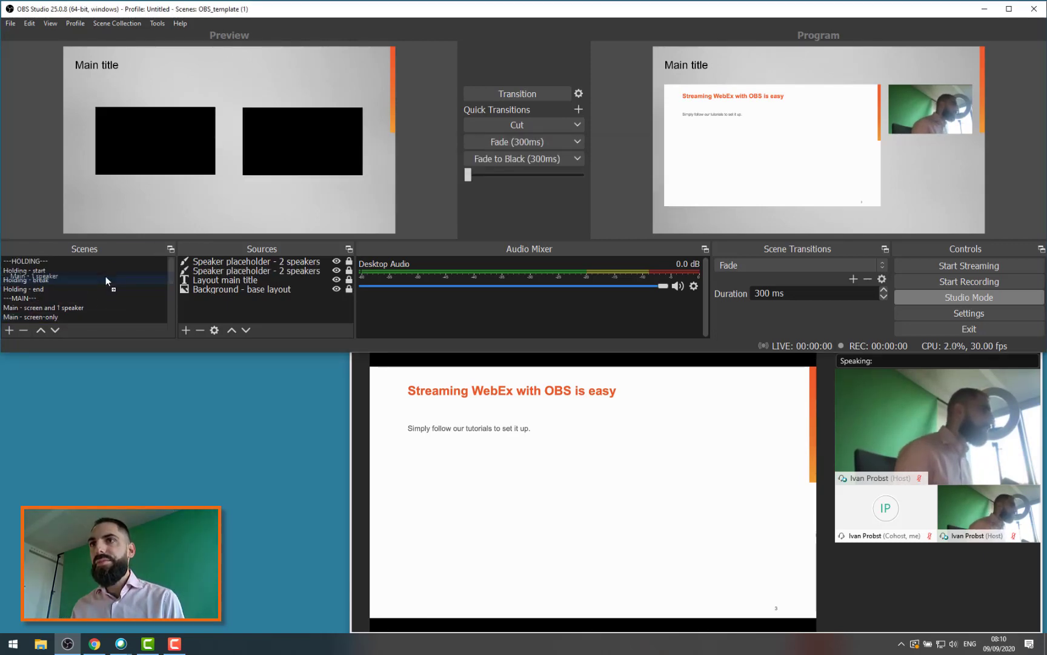
pyautogui.scroll(-3, 76, 298)
pyautogui.click(65, 289)
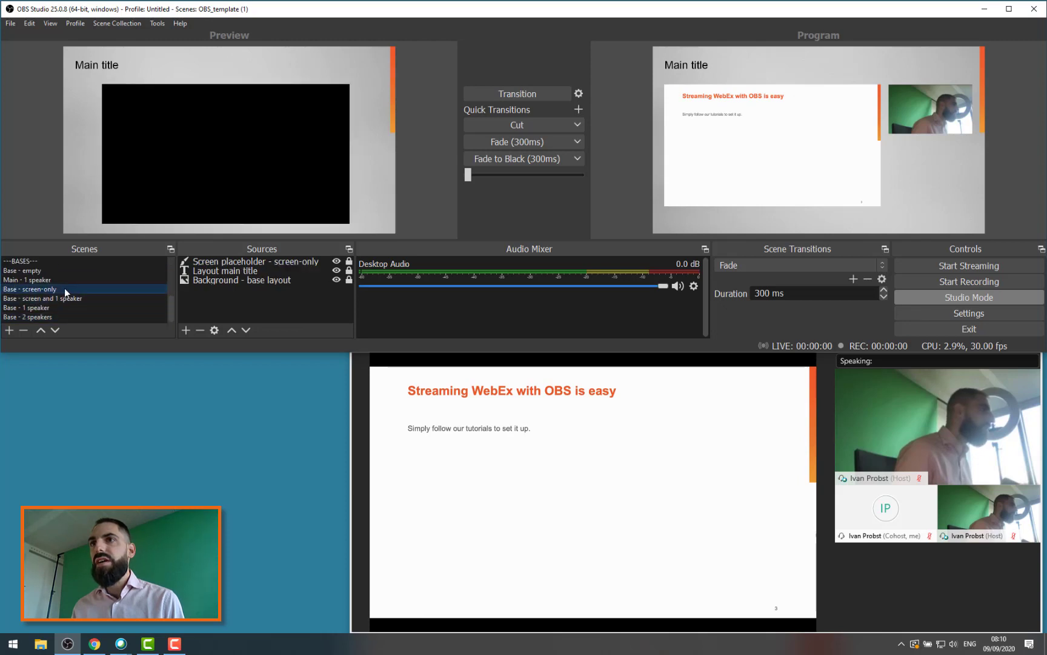
pyautogui.scroll(1, 71, 288)
pyautogui.moveTo(59, 309); pyautogui.dragTo(65, 285)
pyautogui.click(57, 298)
pyautogui.scroll(-1, 78, 282)
pyautogui.scroll(-1, 89, 300)
pyautogui.click(82, 280)
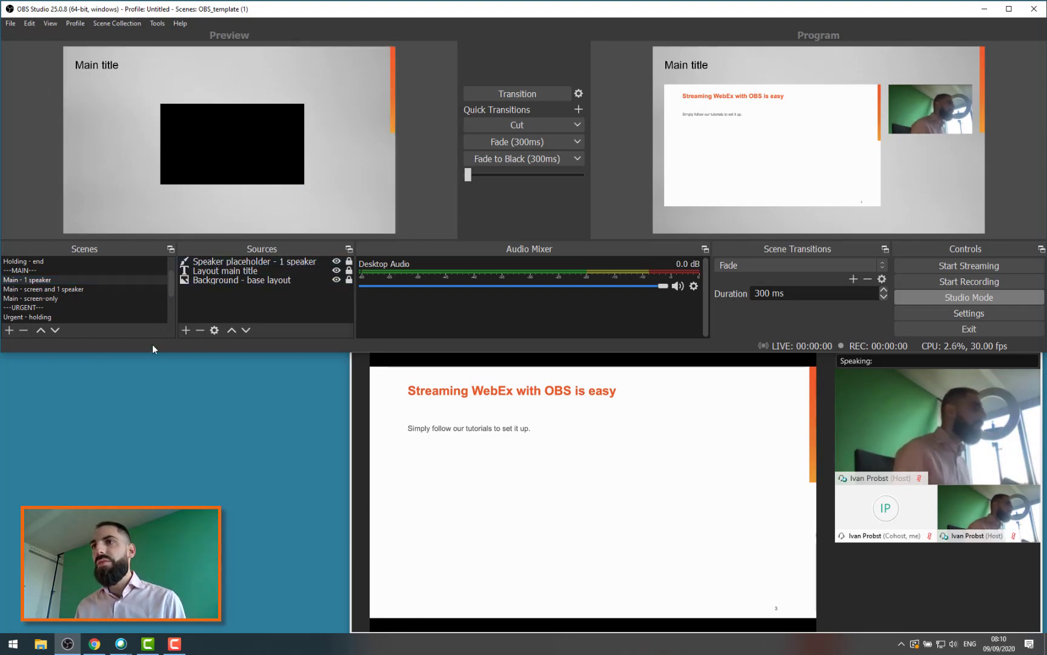
# Step: Add the existing "Camera capture" display capture to the "Main - 1 speaker" scene as a visible source
pyautogui.click(185, 330)
pyautogui.click(243, 383)
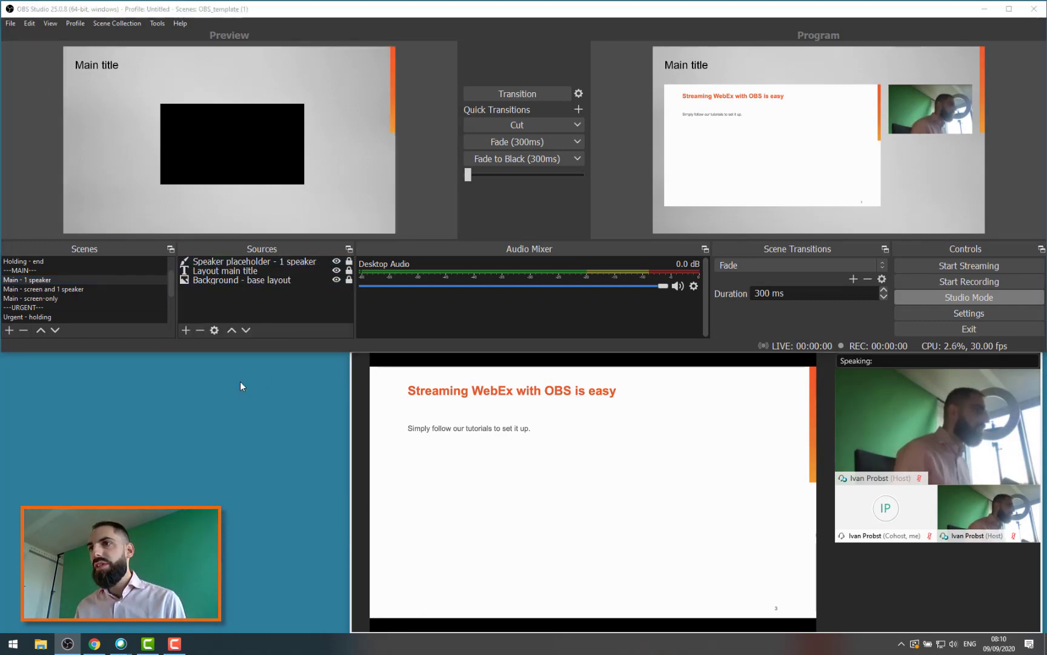
pyautogui.click(462, 145)
pyautogui.click(455, 160)
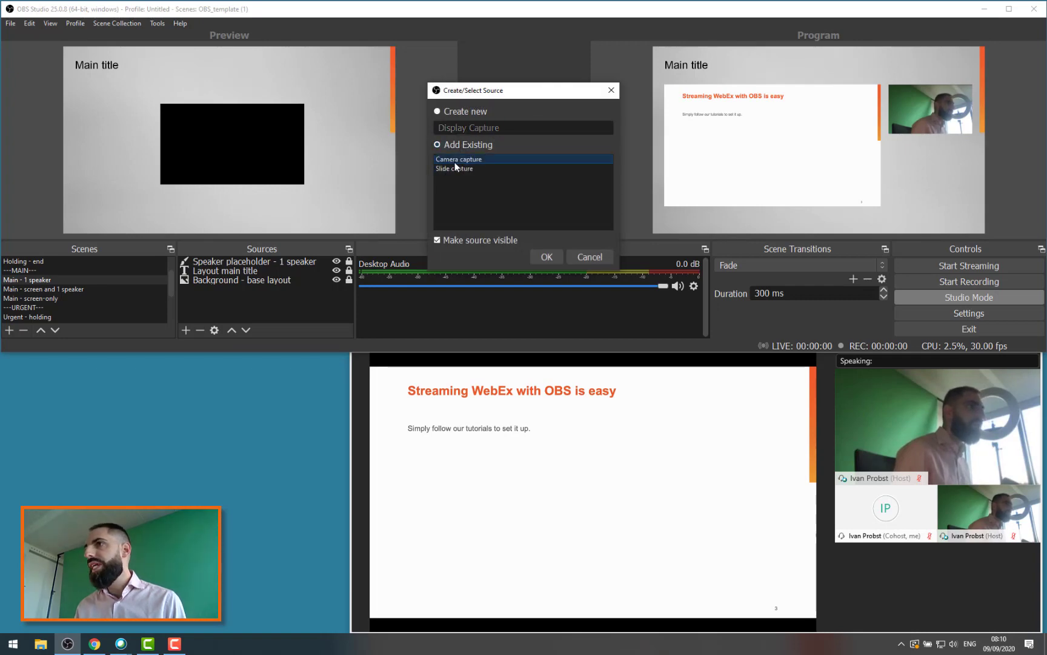
pyautogui.click(547, 257)
# Step: Crop the camera capture to the active speaker's Webex video and scale it to cover the speaker placeholder
pyautogui.click(90, 74)
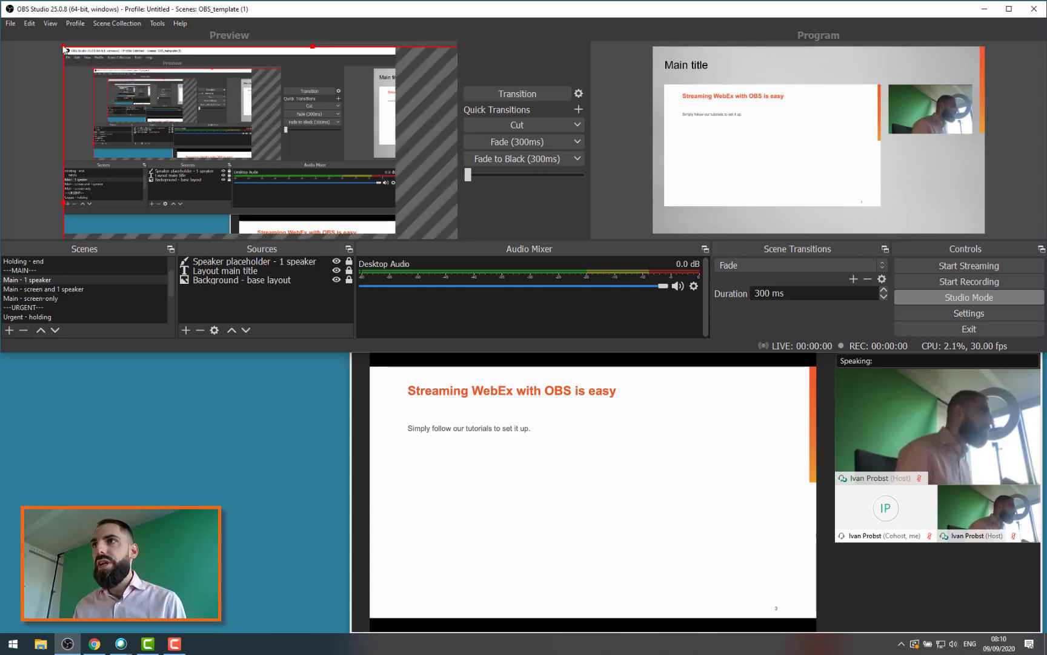
pyautogui.moveTo(63, 47); pyautogui.dragTo(284, 185)
pyautogui.moveTo(337, 233); pyautogui.dragTo(116, 125)
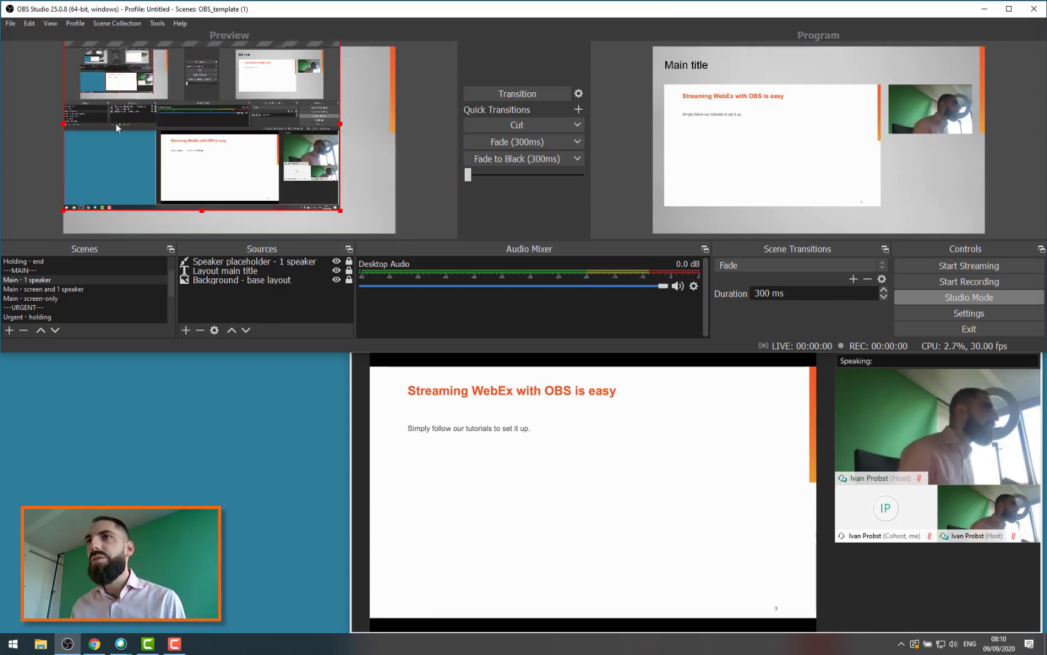
pyautogui.moveTo(60, 208); pyautogui.dragTo(298, 227)
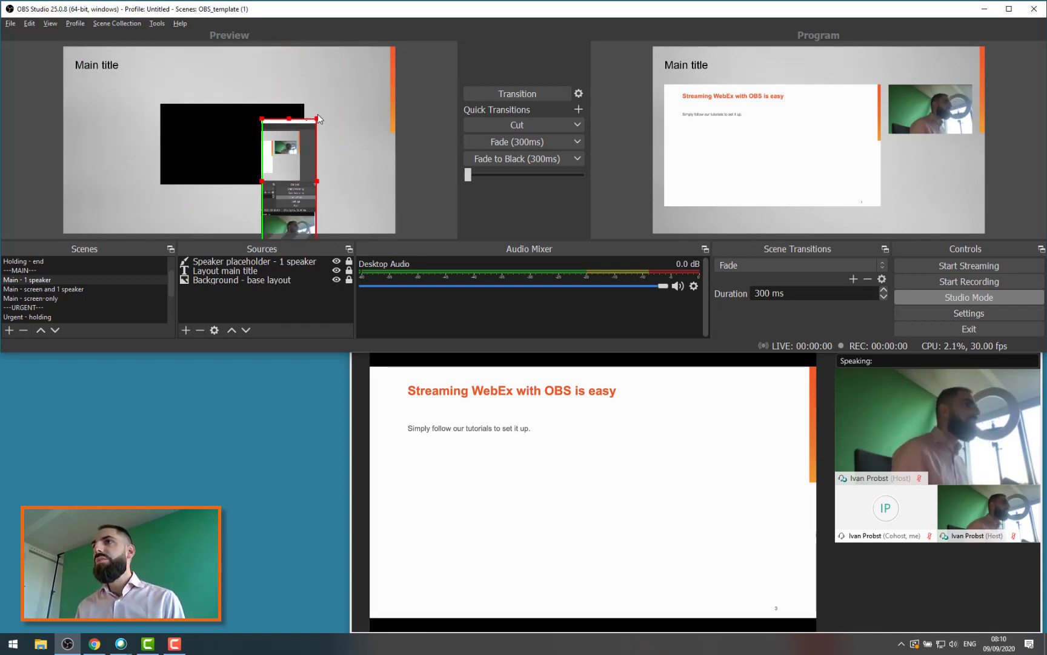
pyautogui.moveTo(318, 119); pyautogui.dragTo(310, 218)
pyautogui.moveTo(297, 231); pyautogui.dragTo(343, 205)
pyautogui.click(367, 155)
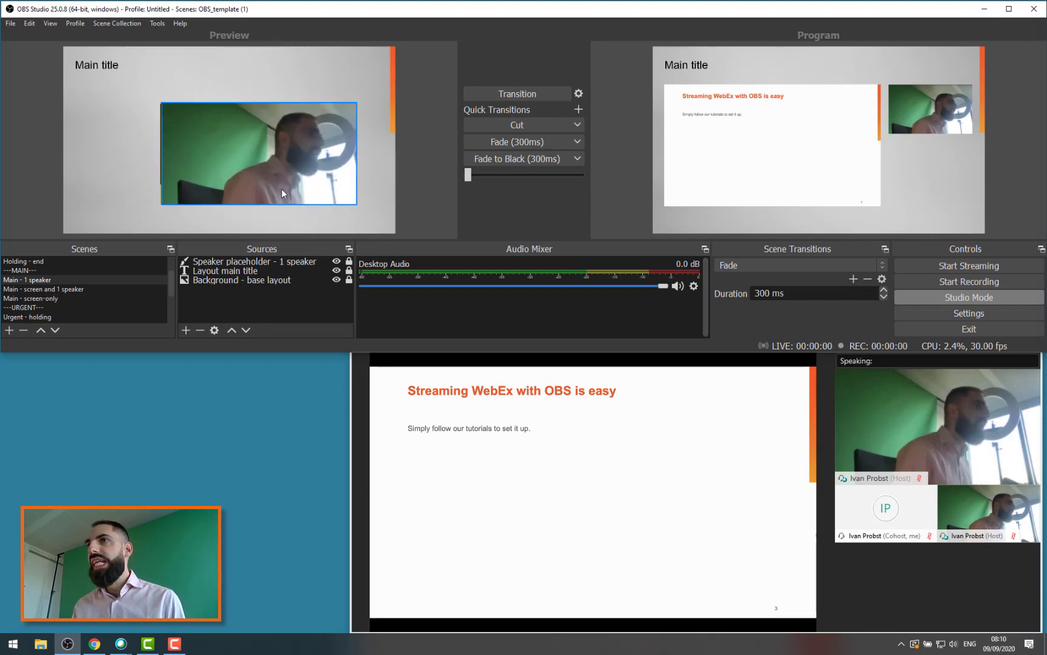
# Step: Move the enlarged camera capture to the middle of the canvas, beneath the main title, and fine-tune its placement
pyautogui.moveTo(278, 180); pyautogui.dragTo(248, 168)
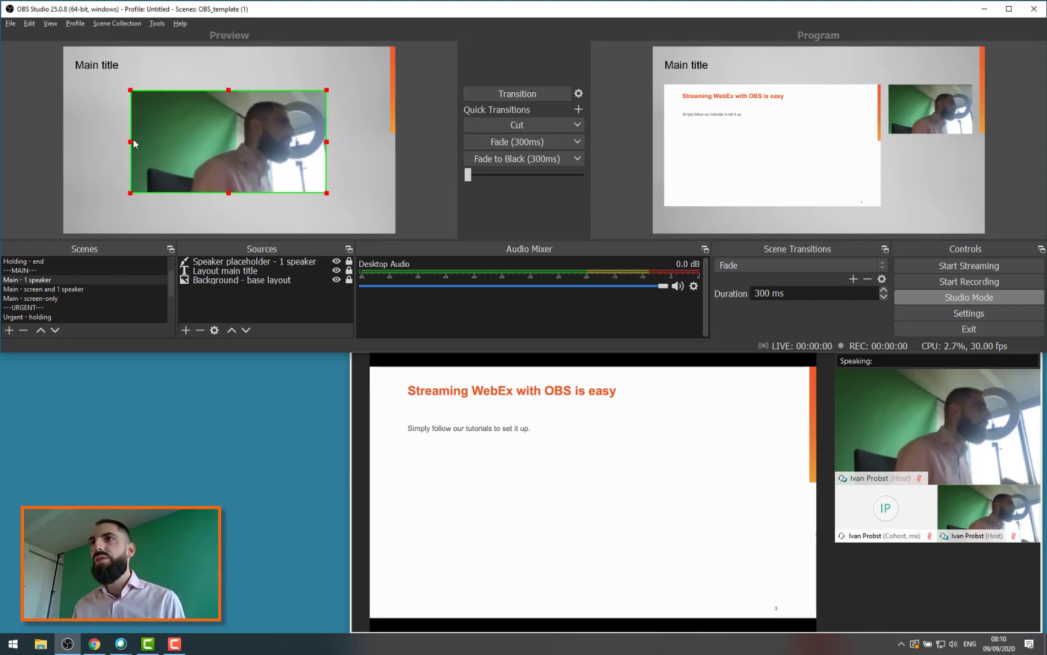
pyautogui.click(378, 153)
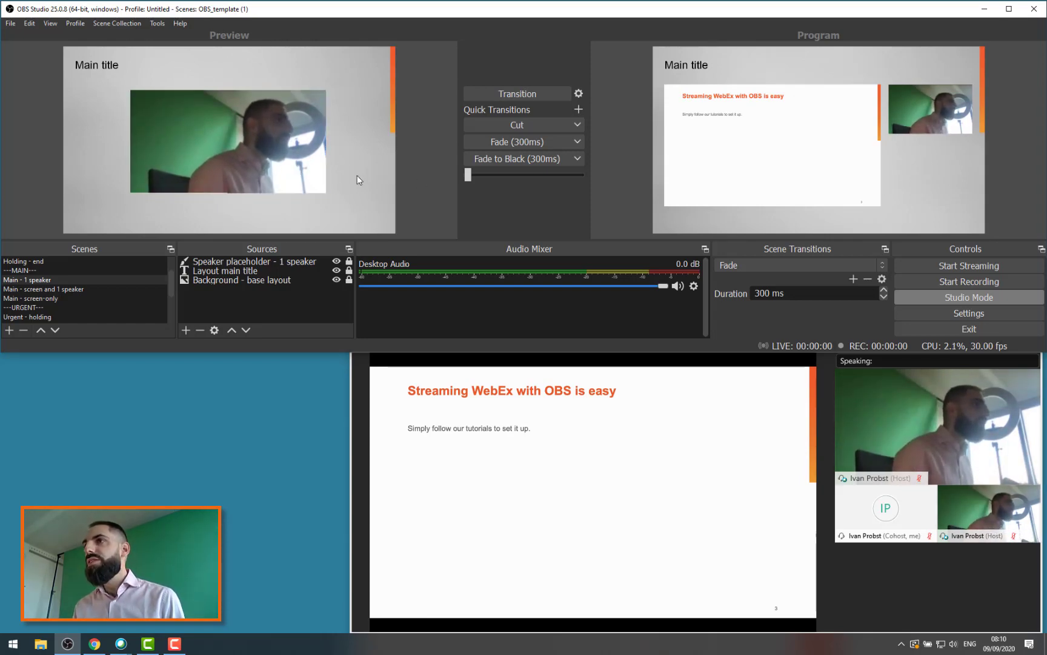
pyautogui.click(312, 181)
pyautogui.click(396, 161)
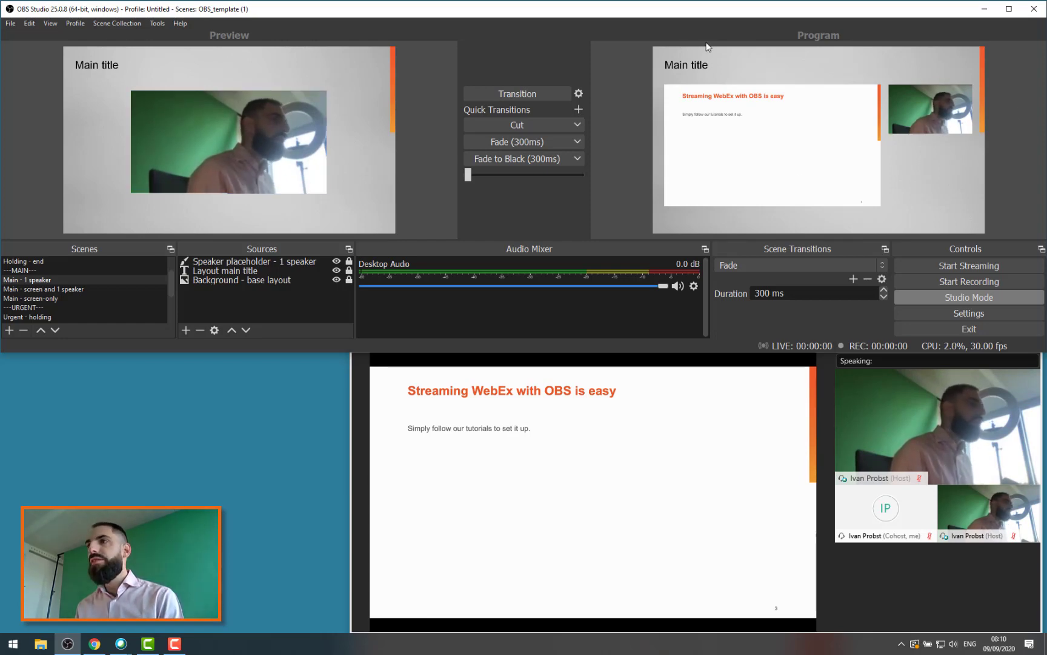
# Step: Switch to the Webex meeting, shift its window very slightly, and return to OBS Studio to compare the captures
pyautogui.click(434, 458)
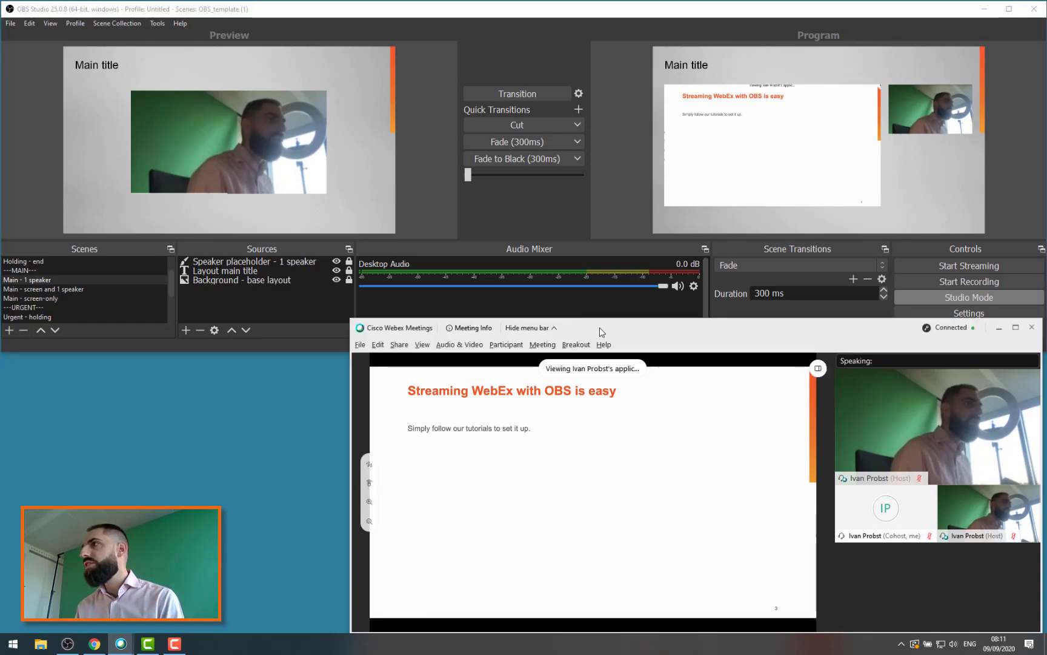
pyautogui.moveTo(599, 327); pyautogui.dragTo(600, 333)
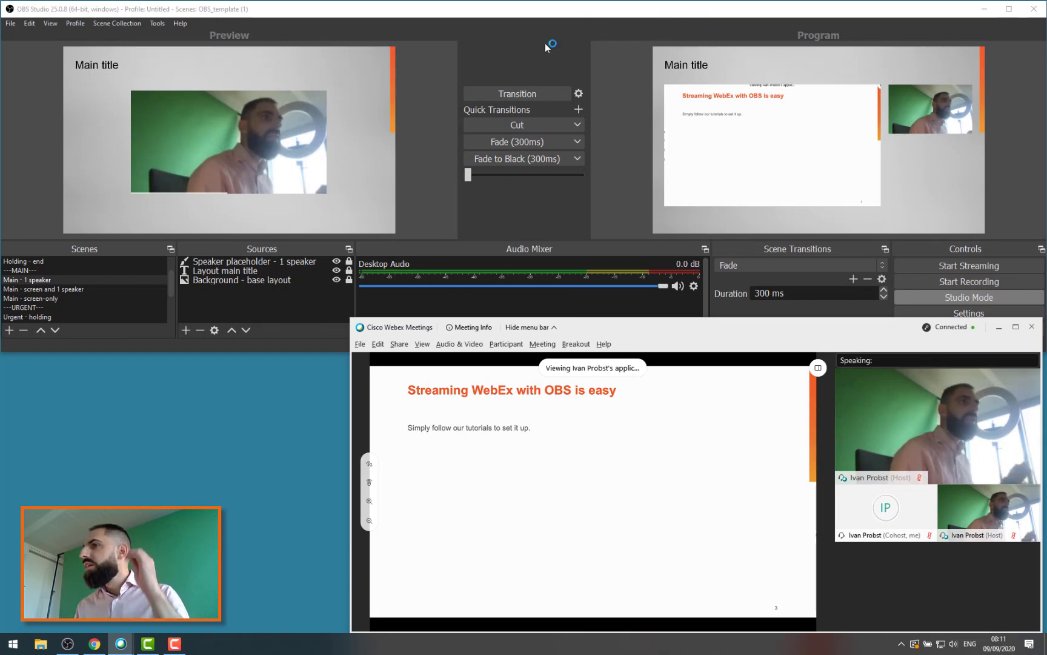
pyautogui.click(544, 10)
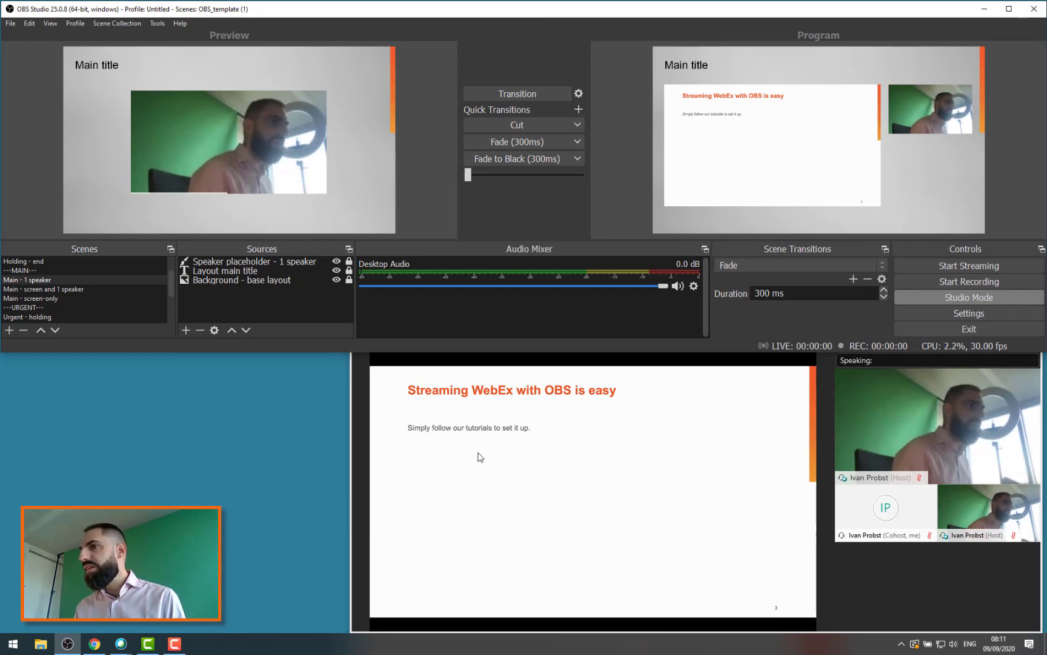
# Step: Alternate between Webex and OBS Studio and point at the speaker video to examine which Webex controls enter the captured areas
pyautogui.click(500, 433)
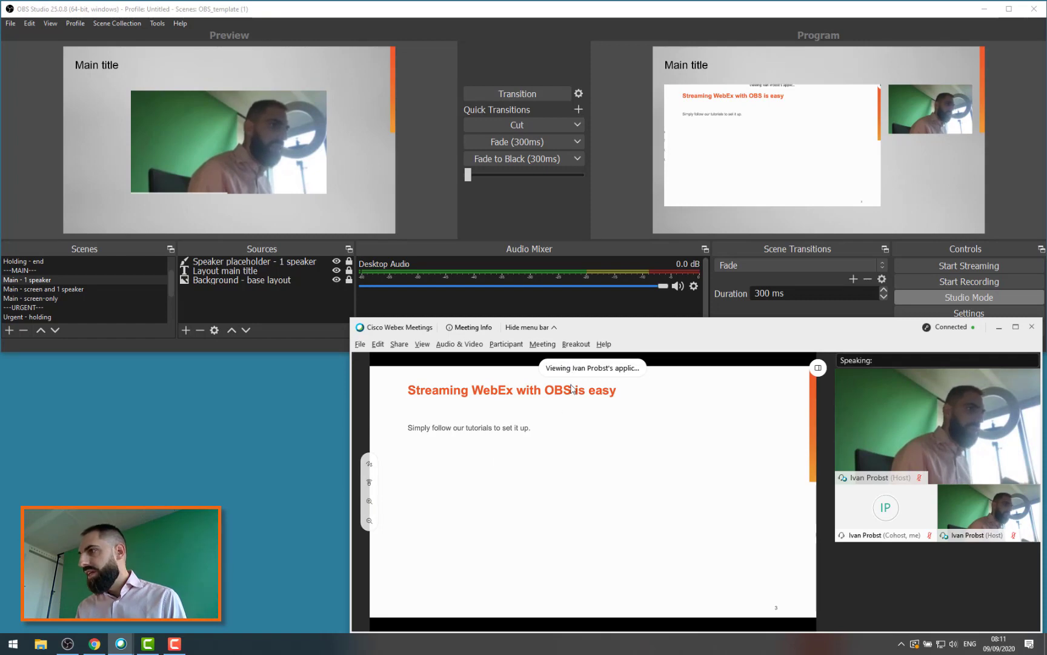
pyautogui.moveTo(884, 447)
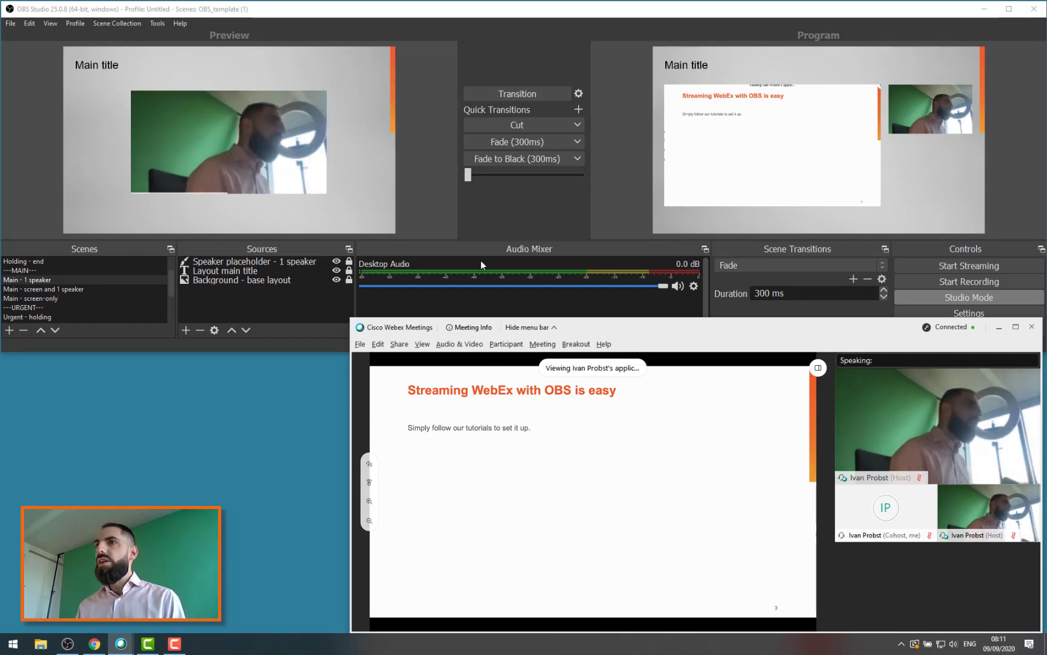
pyautogui.click(305, 134)
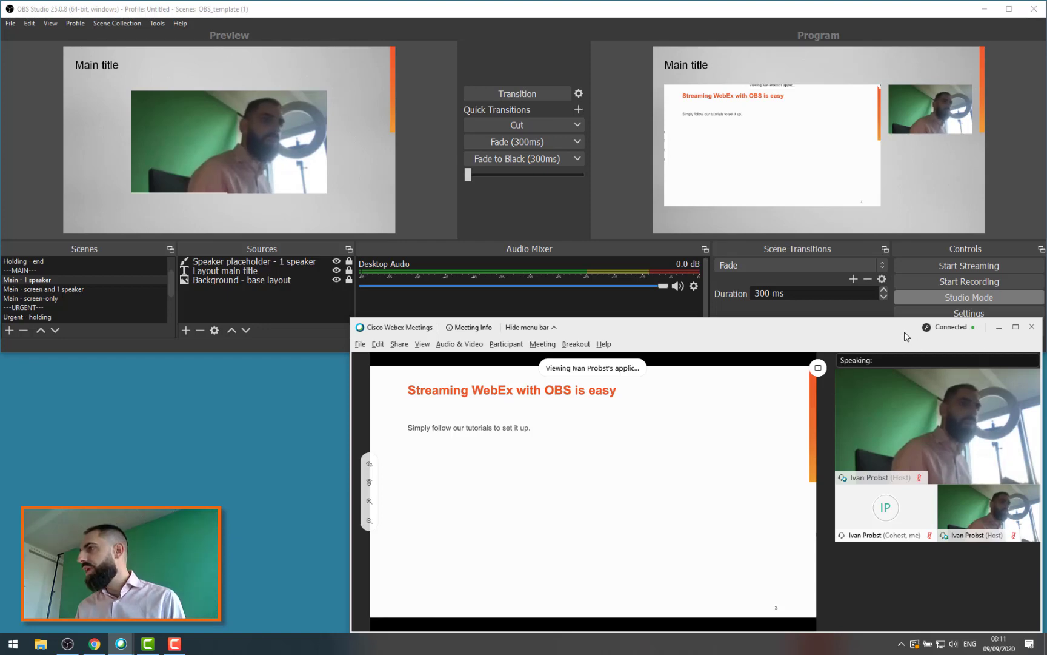
pyautogui.hotkey('alt', 'Tab')
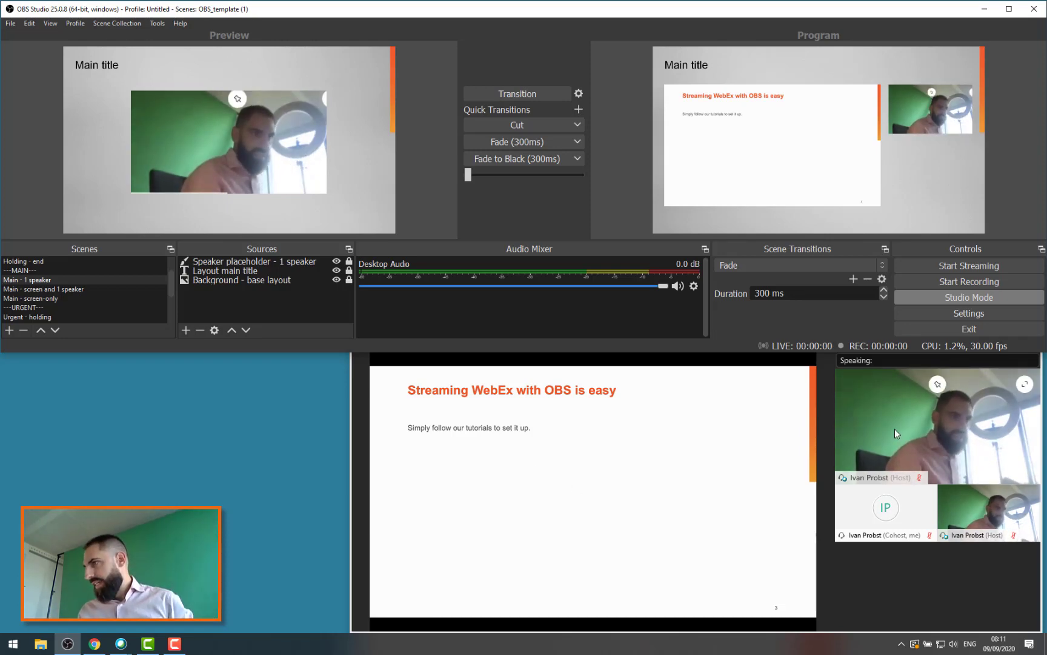
pyautogui.moveTo(921, 442)
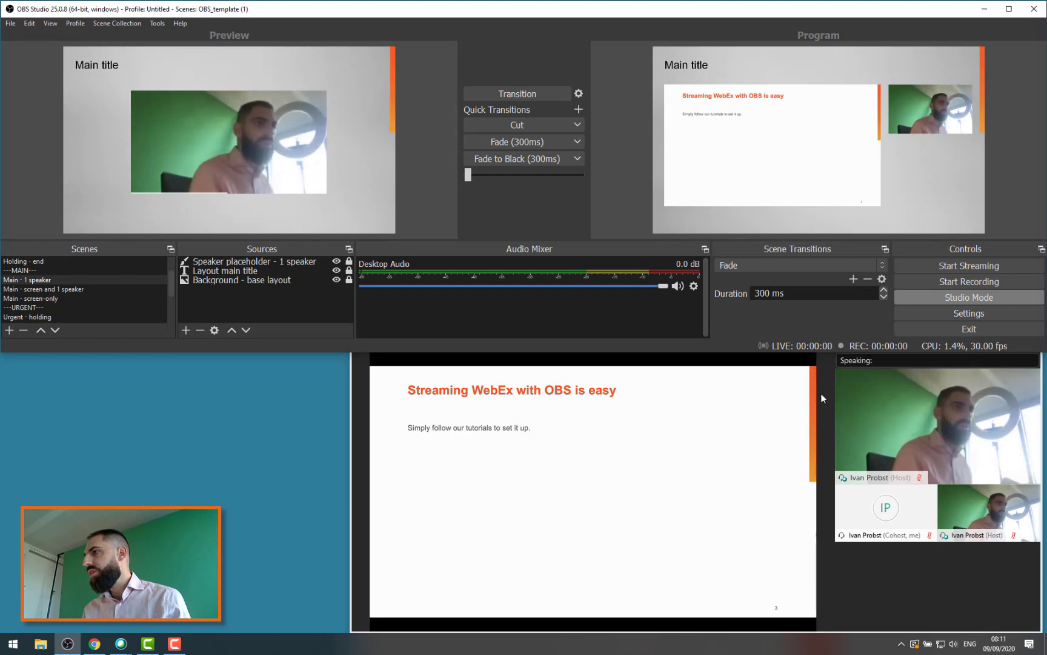
pyautogui.click(805, 572)
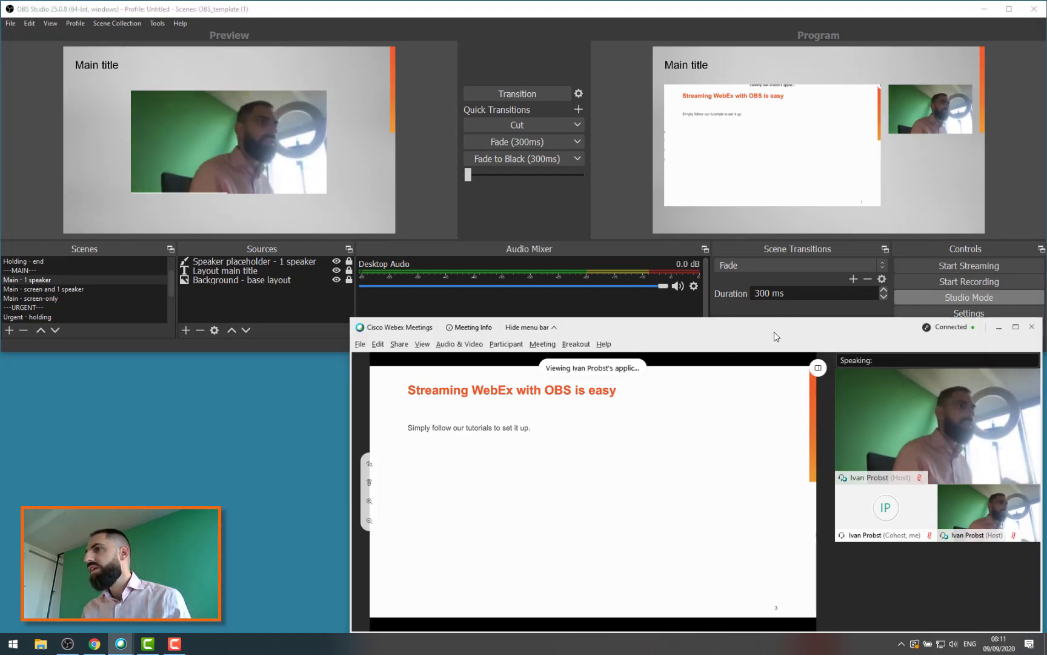
# Step: Return to OBS Studio and re-trim the camera capture's upper and lower edges to fit the shifted Webex speaker video
pyautogui.click(399, 13)
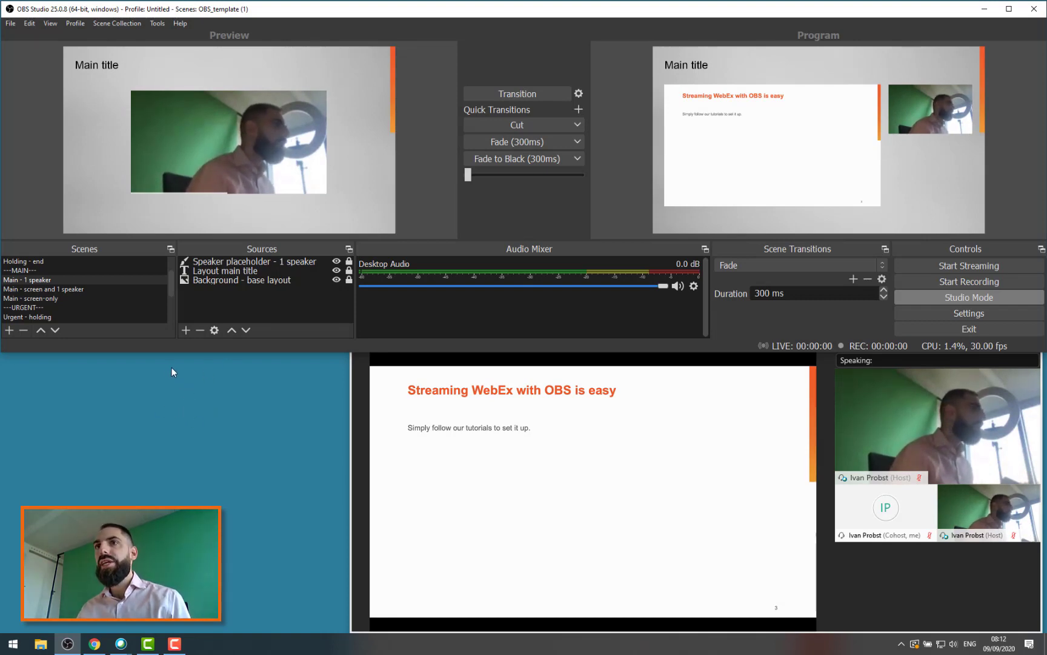
pyautogui.click(201, 262)
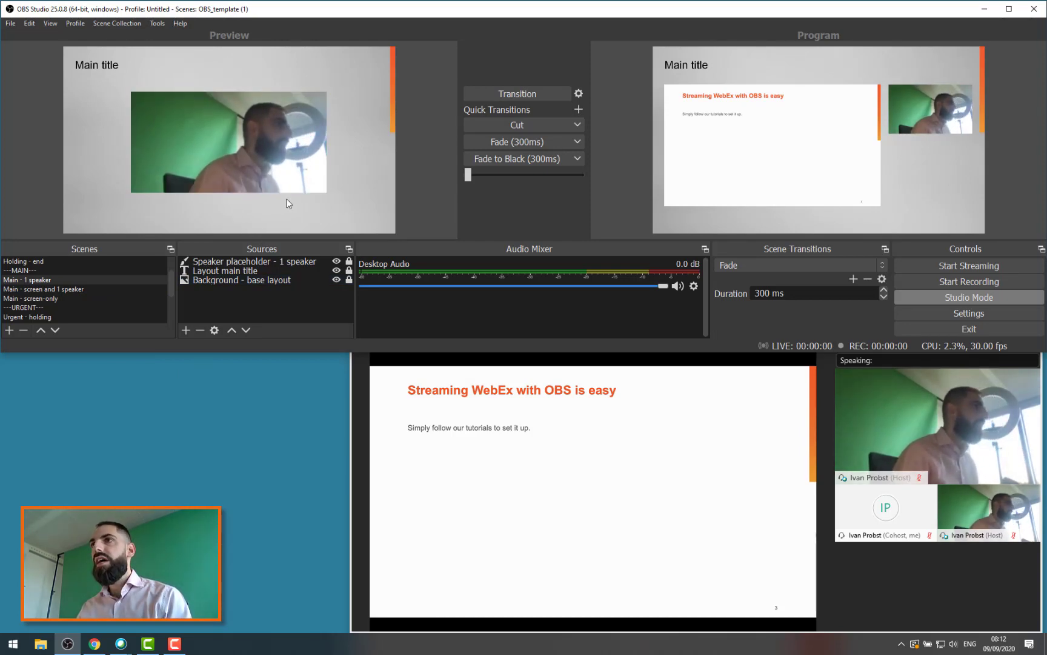
# Step: Load the Holding - start scene into the preview and fade it into the program output
pyautogui.click(360, 186)
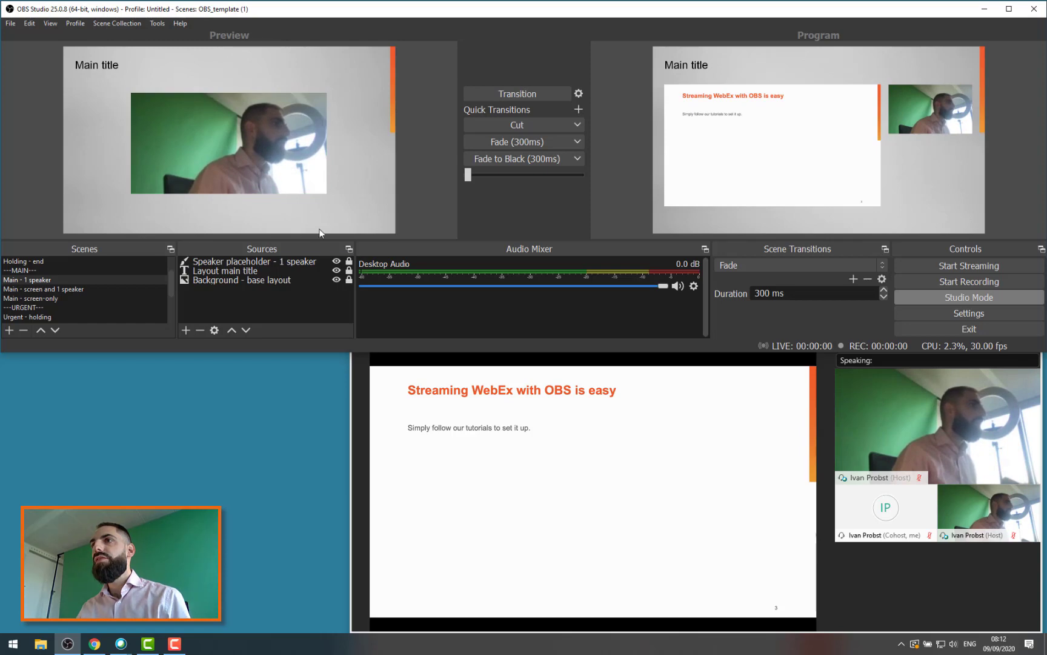
pyautogui.click(49, 280)
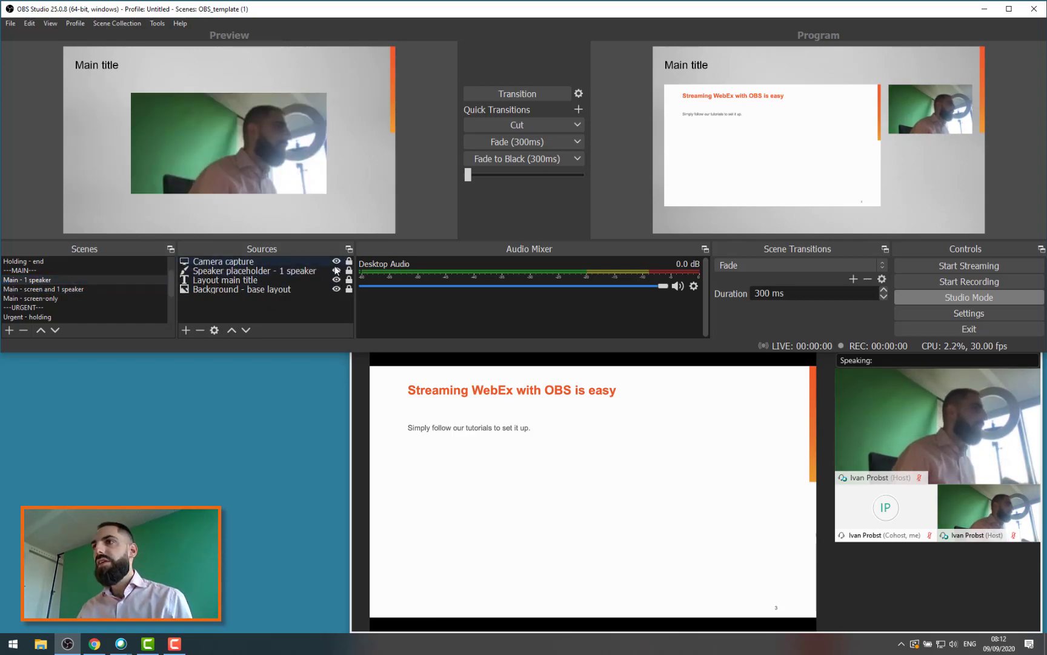
pyautogui.scroll(1, 85, 288)
pyautogui.click(37, 271)
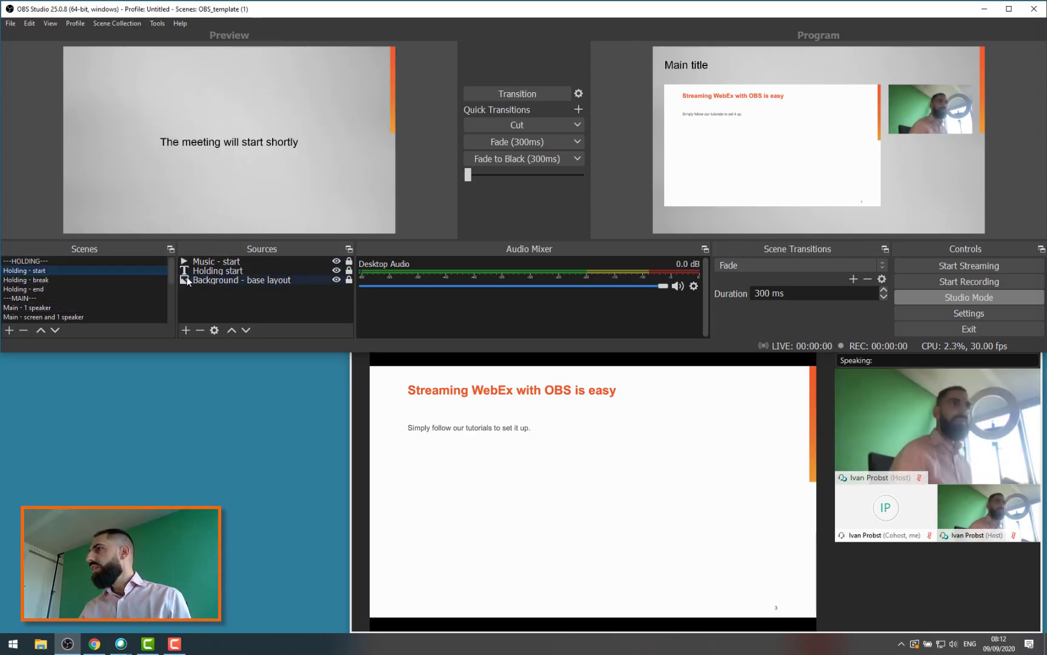
pyautogui.click(506, 145)
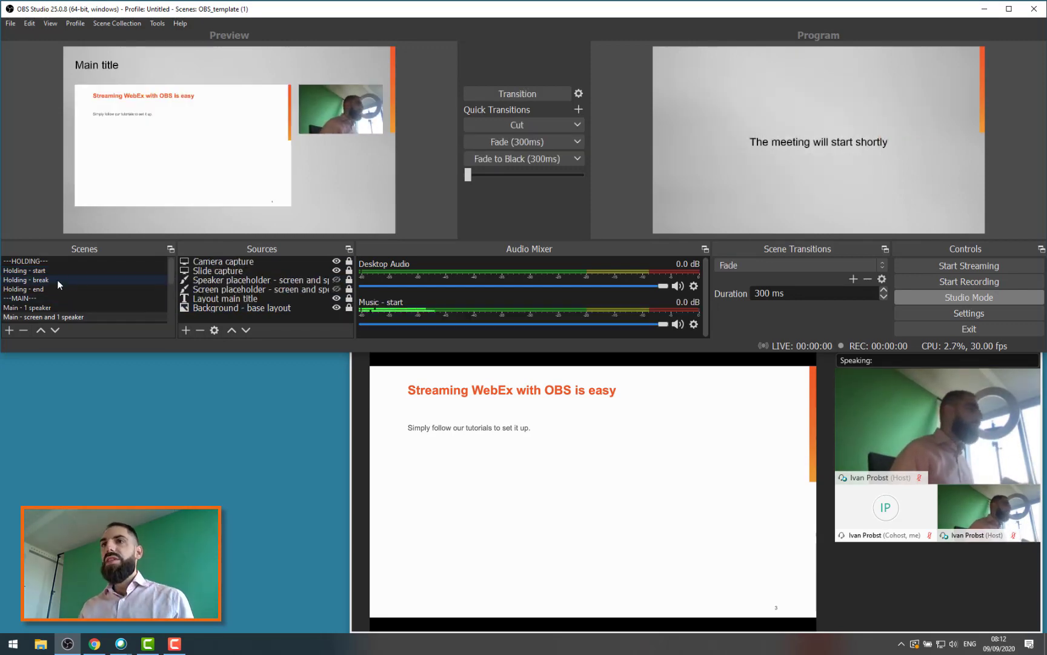
# Step: Fade the program output to the Main - 1 speaker scene and on to Main - screen and 1 speaker
pyautogui.scroll(-1, 83, 280)
pyautogui.click(83, 281)
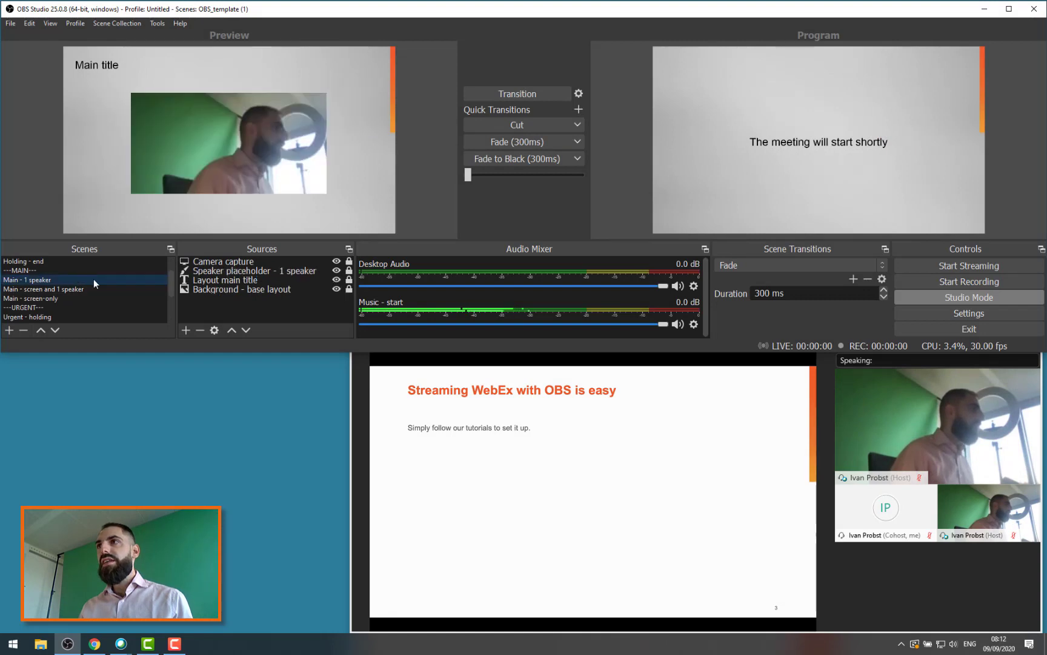
pyautogui.click(545, 144)
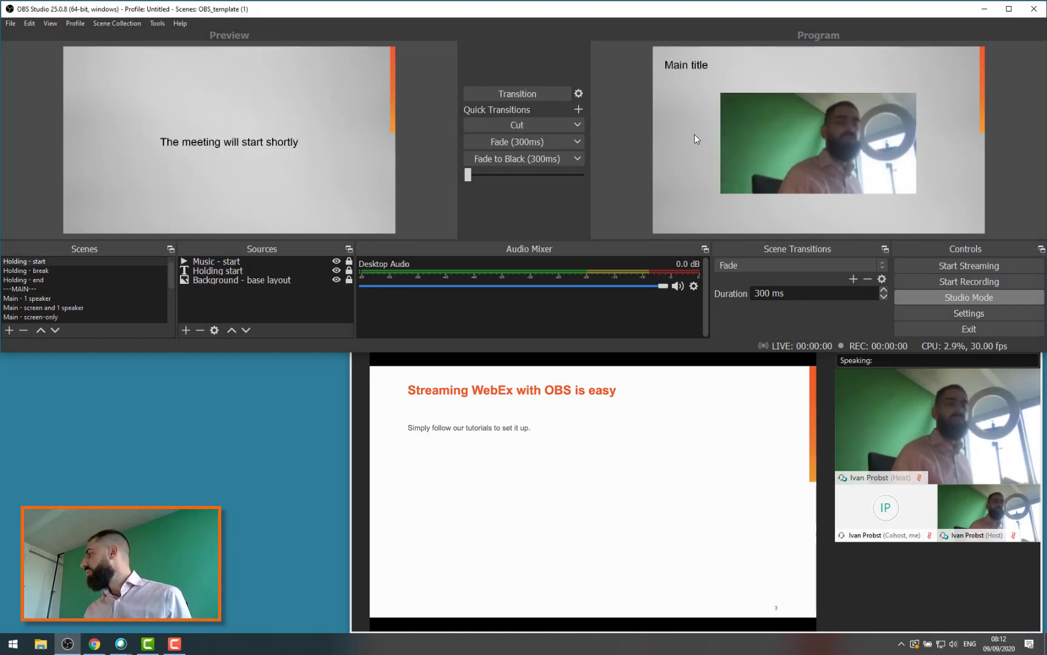
pyautogui.scroll(-1, 77, 271)
pyautogui.click(82, 278)
pyautogui.click(535, 143)
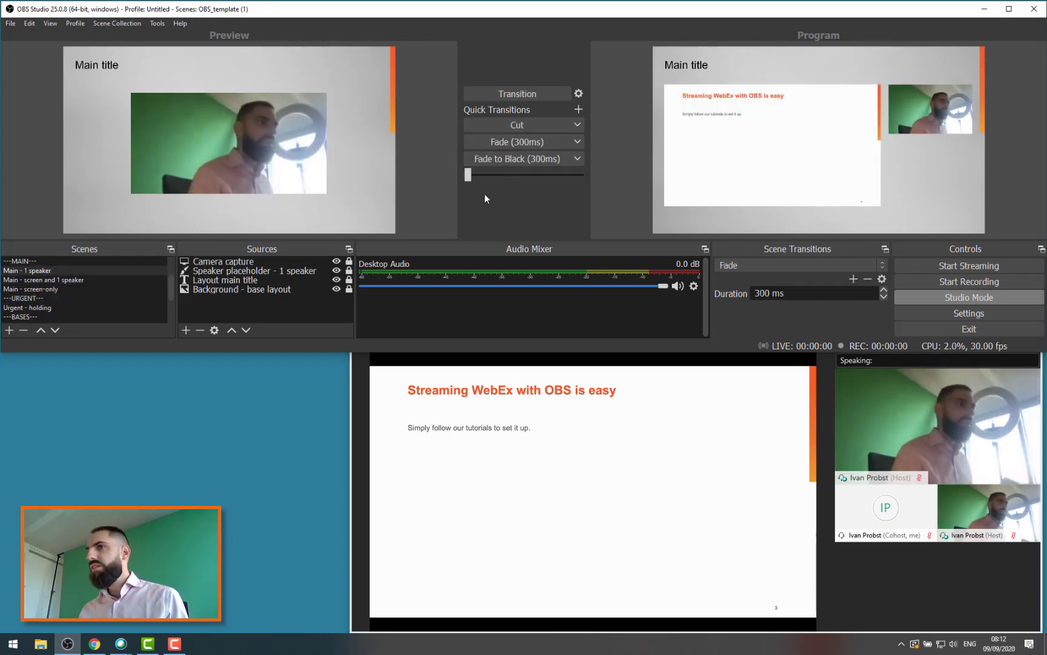
# Step: Fade the program output through Main - screen-only, back to Main - screen and 1 speaker, and on to Main - 1 speaker
pyautogui.click(80, 289)
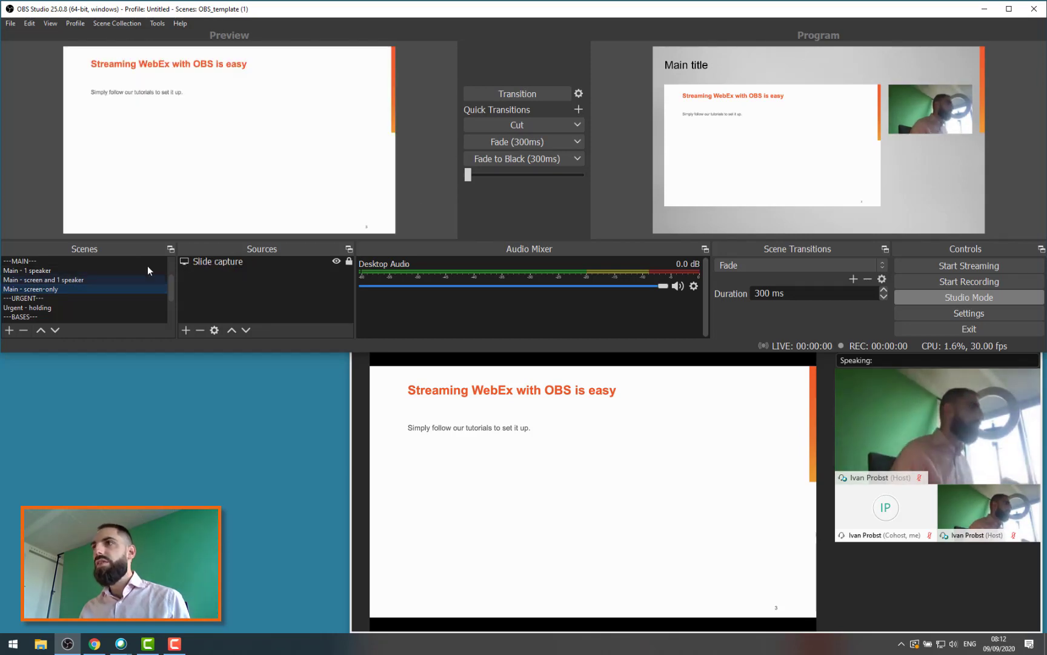
pyautogui.click(521, 144)
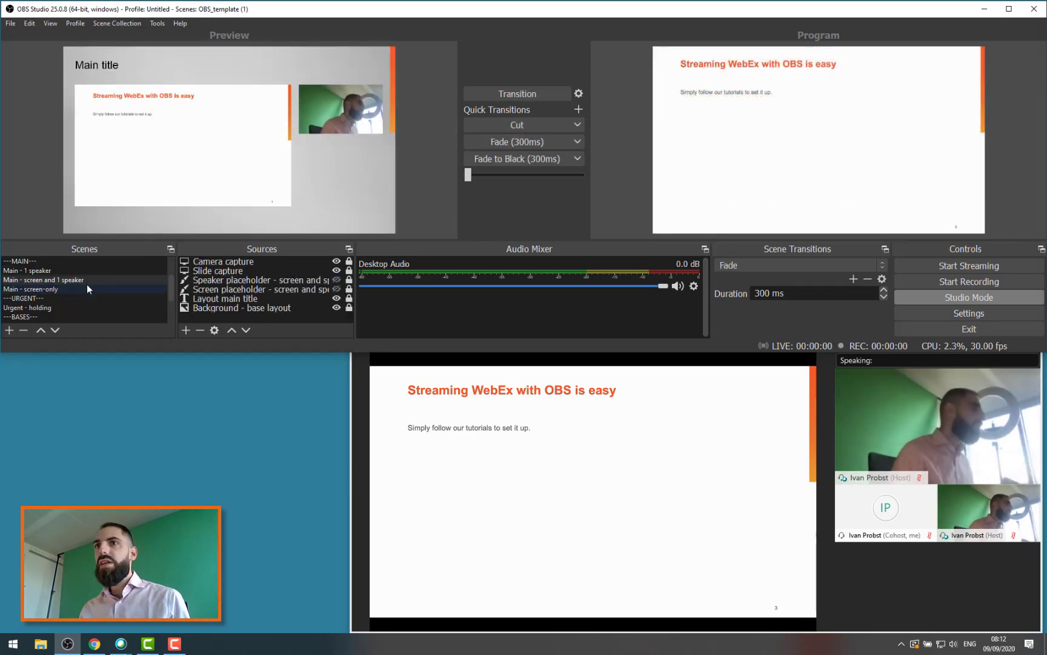
pyautogui.click(541, 142)
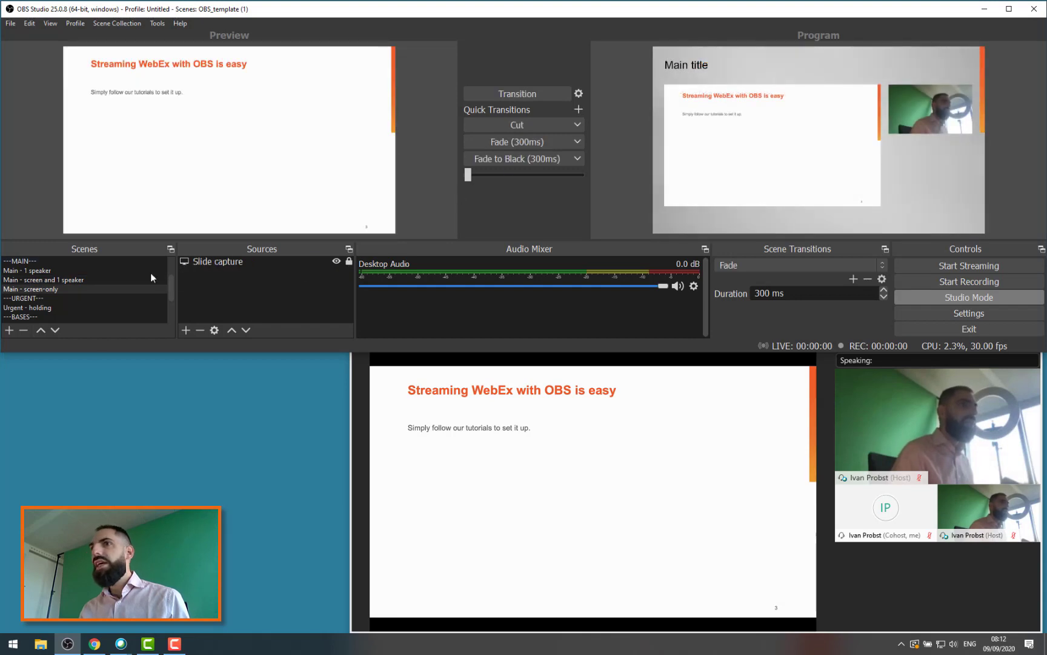
pyautogui.click(94, 271)
pyautogui.click(527, 140)
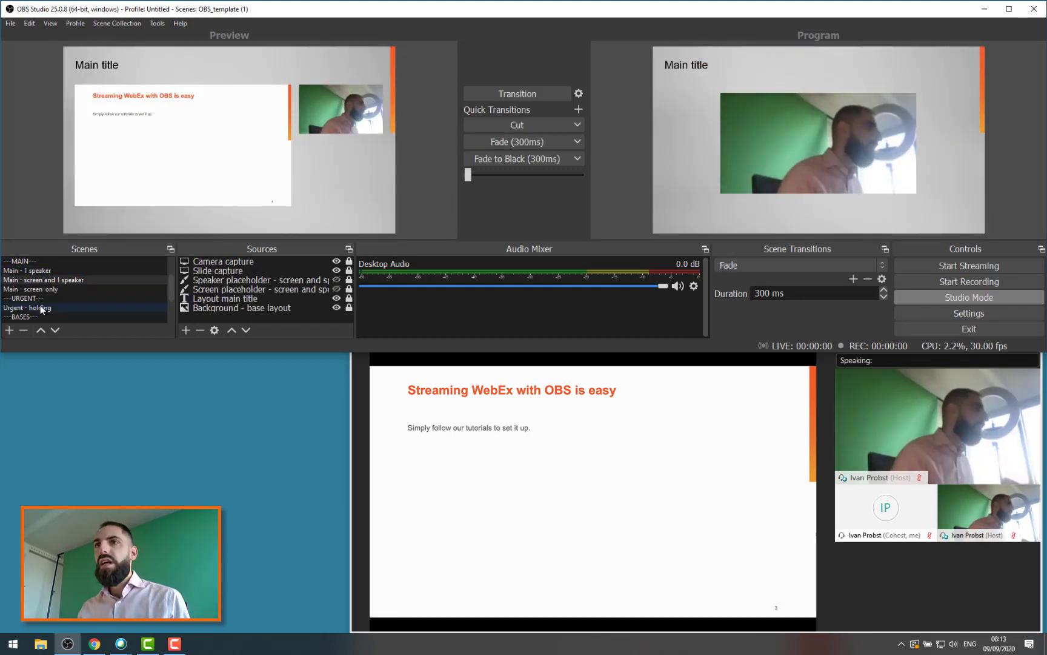
# Step: Fade the Holding - end scene into the program output and return the output to Main - 1 speaker
pyautogui.scroll(2, 43, 300)
pyautogui.click(50, 289)
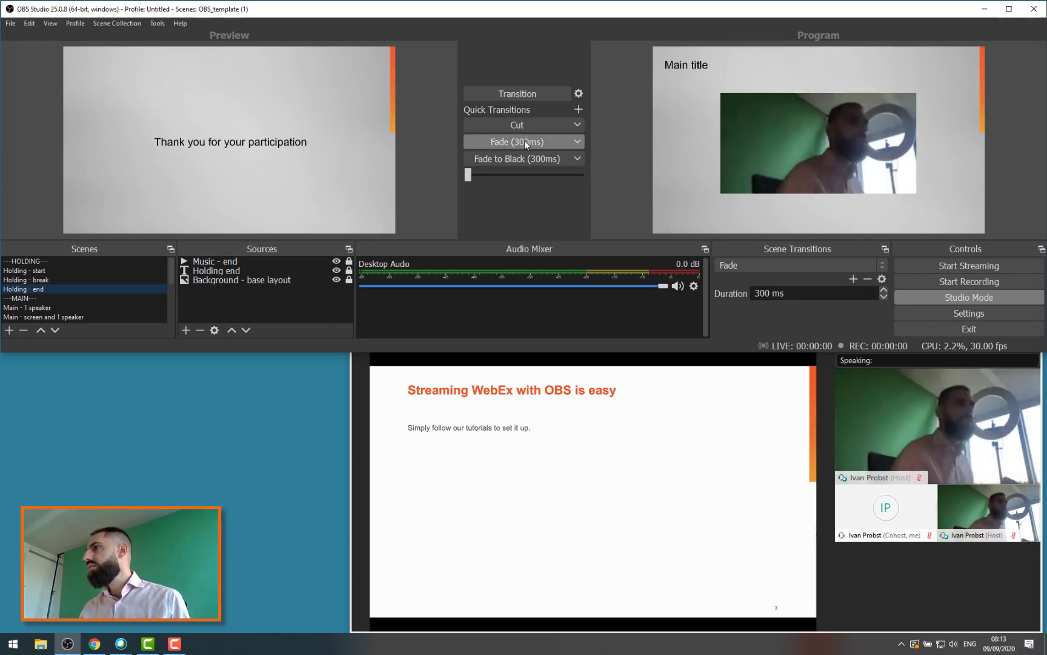
pyautogui.click(525, 140)
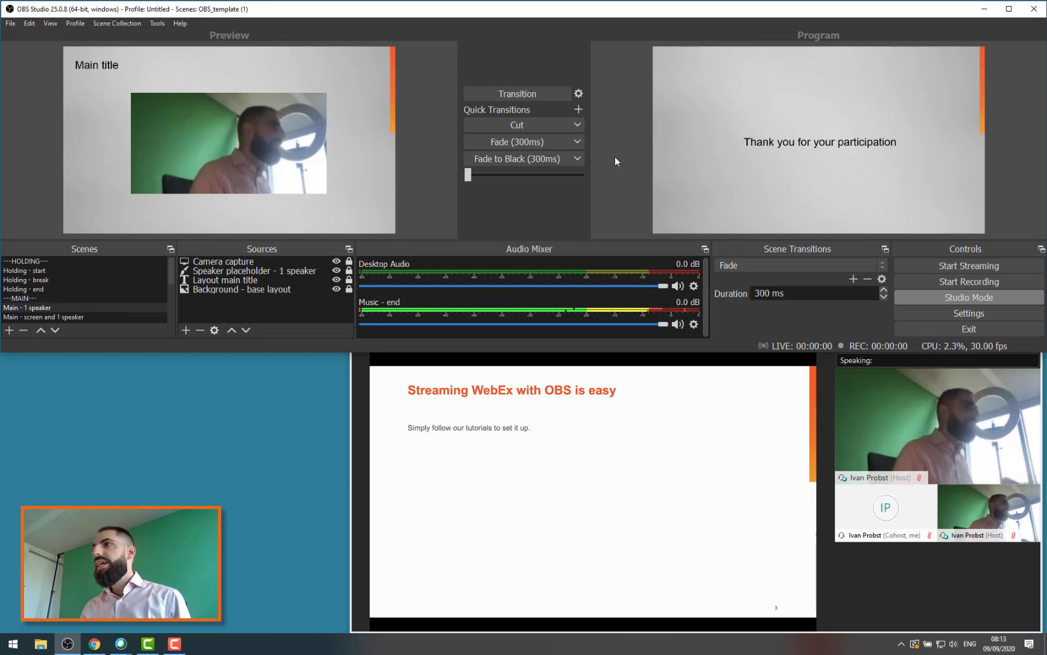
pyautogui.click(539, 143)
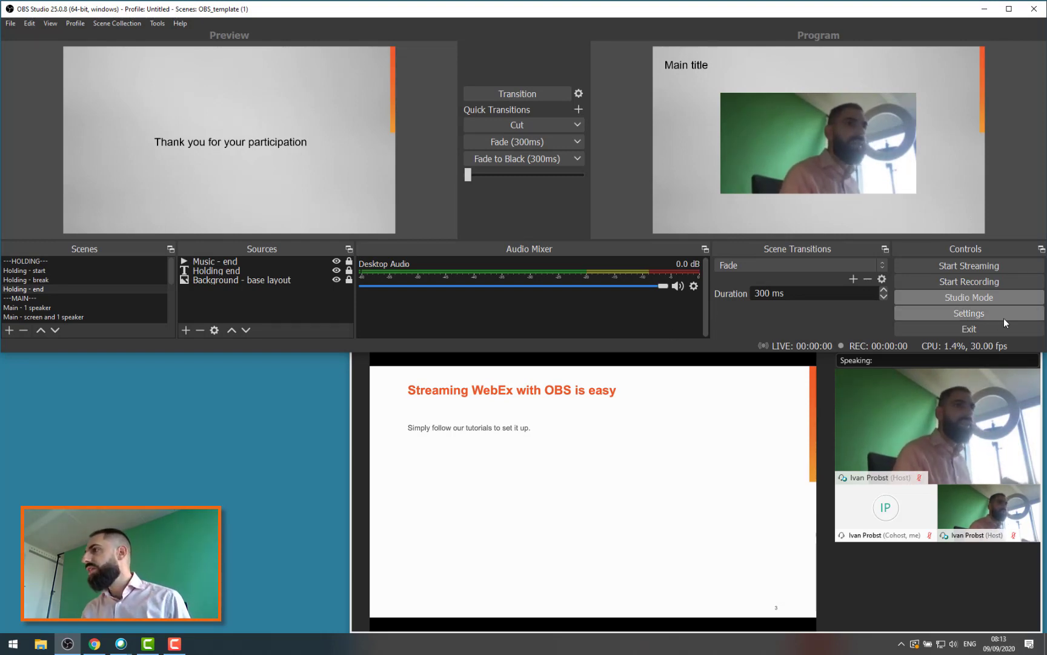
# Step: Switch to Webex and set the meeting's speaker device to Speakers (Synaptics Audio) in its speaker and microphone settings
pyautogui.click(814, 401)
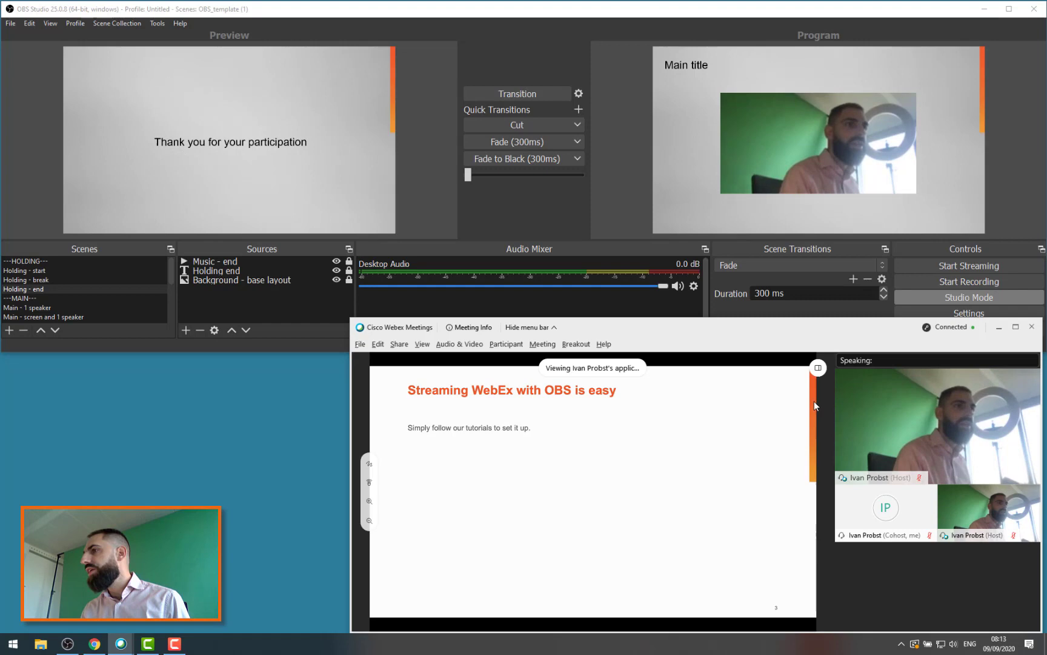
pyautogui.click(454, 344)
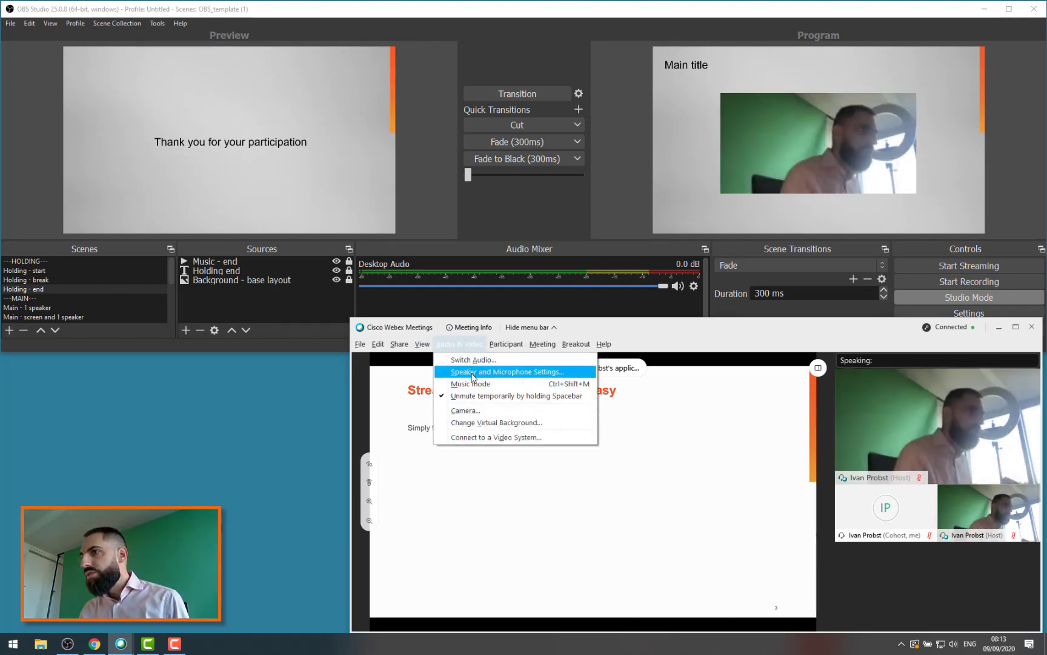
pyautogui.click(472, 373)
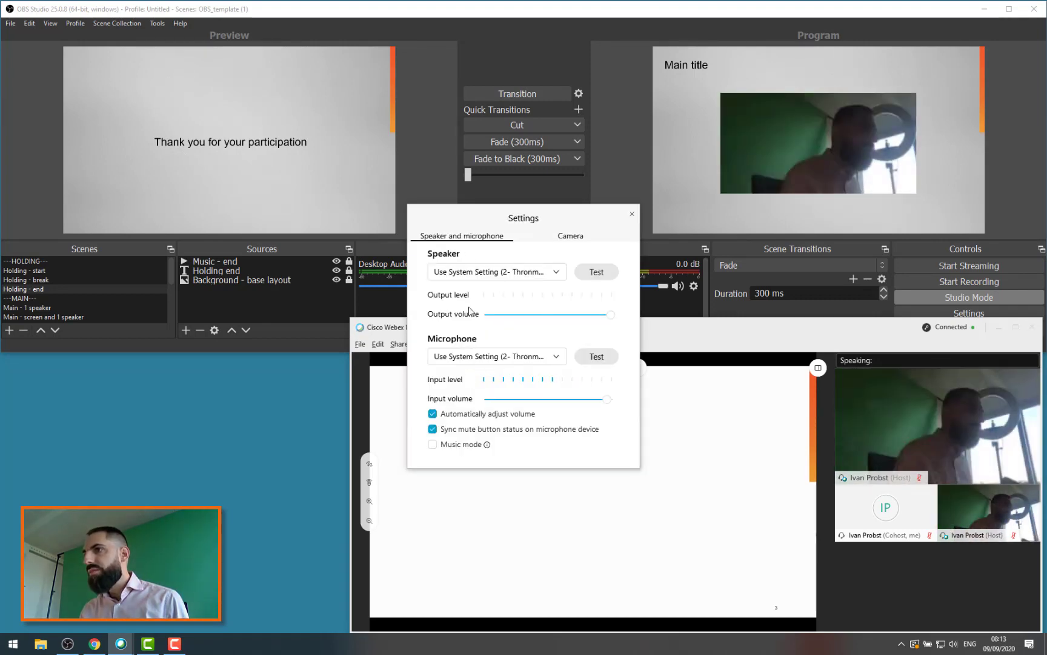
pyautogui.click(494, 272)
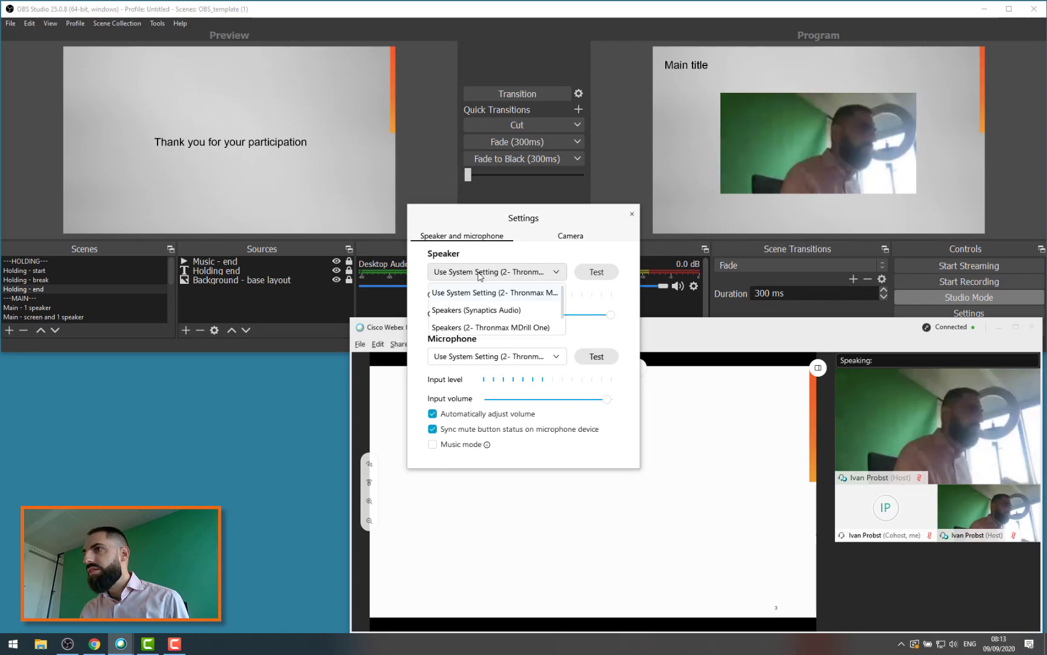
pyautogui.click(494, 310)
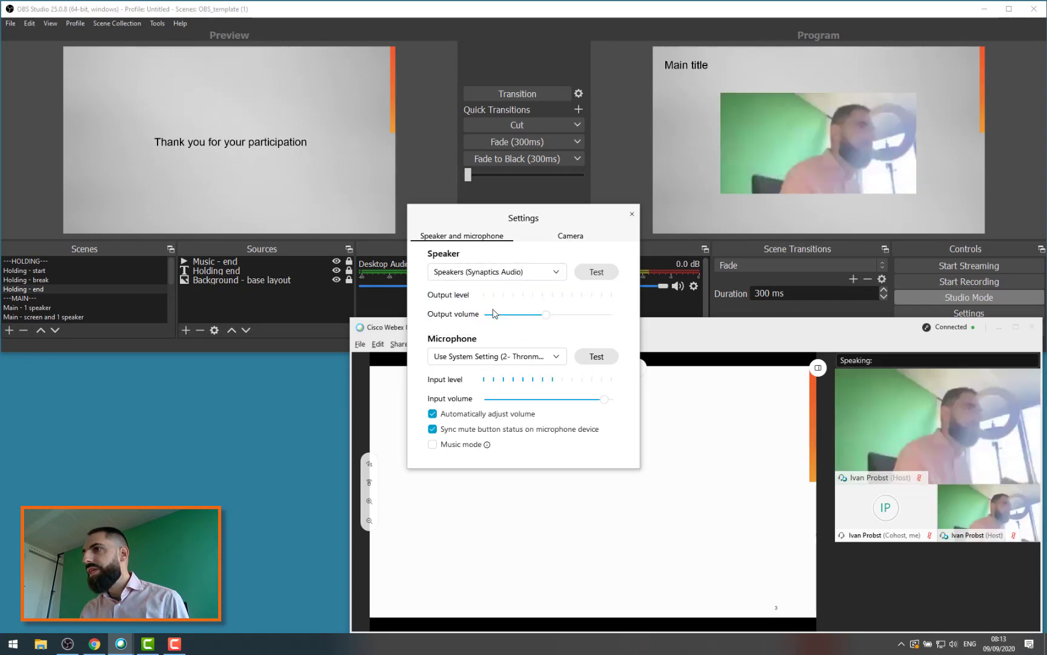
pyautogui.click(632, 217)
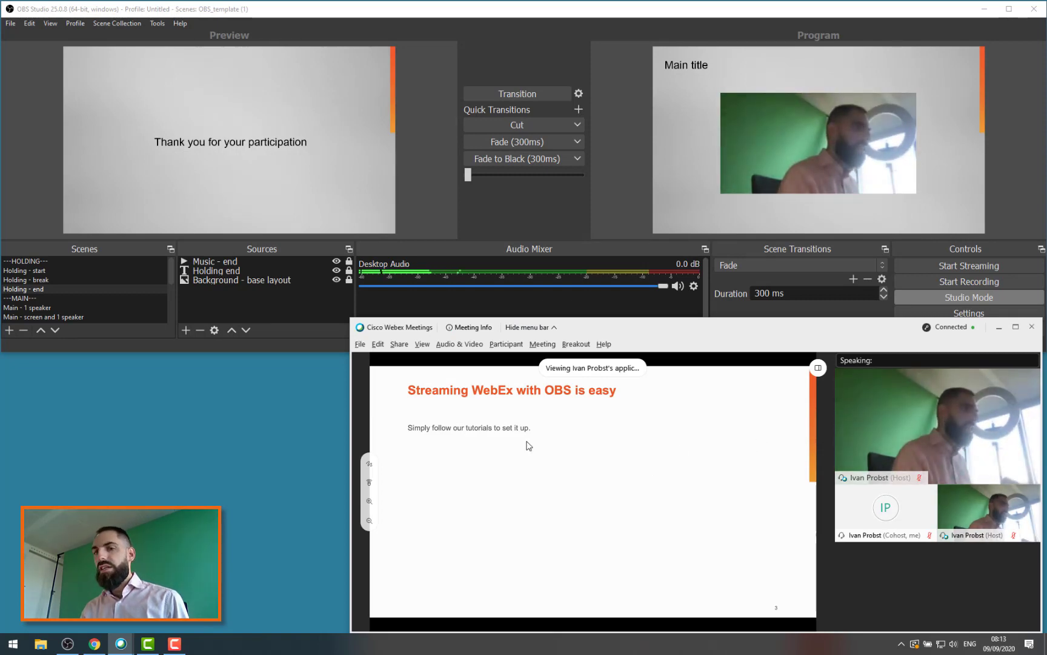
# Step: Switch to OBS Studio and set its Desktop Audio device to Speakers (Synaptics Audio) in the audio settings
pyautogui.click(956, 310)
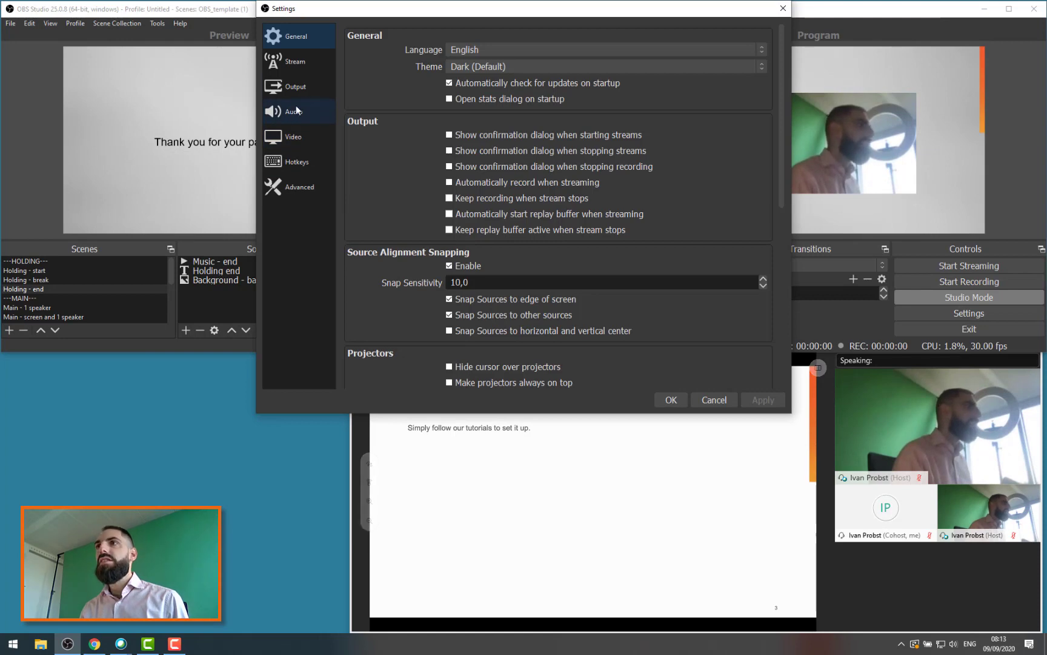
pyautogui.click(296, 110)
pyautogui.click(478, 103)
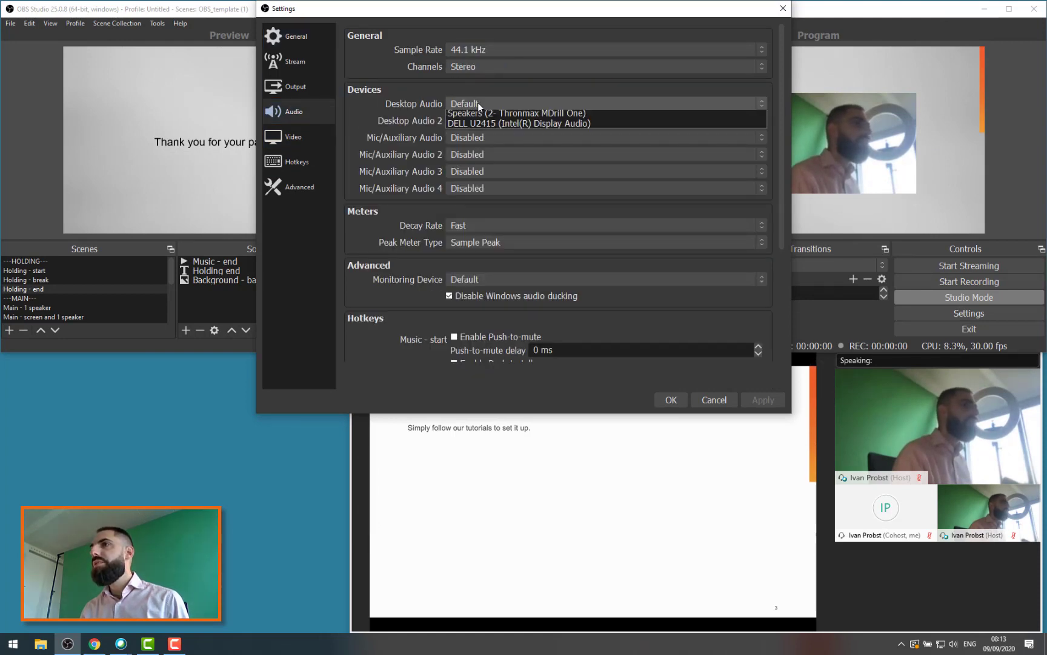
pyautogui.click(505, 135)
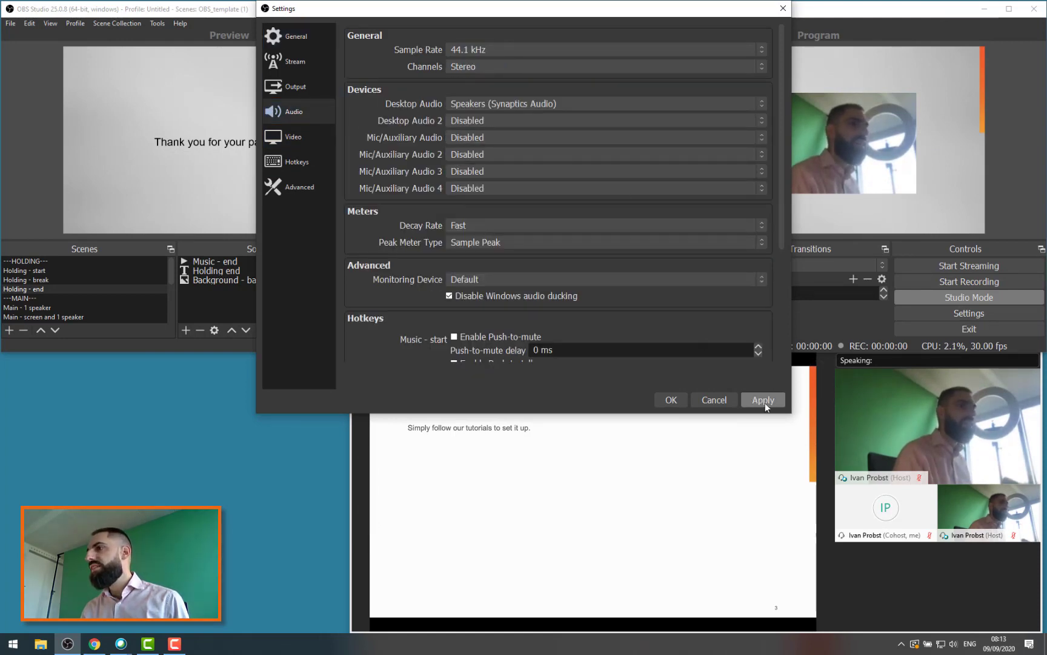
pyautogui.click(671, 399)
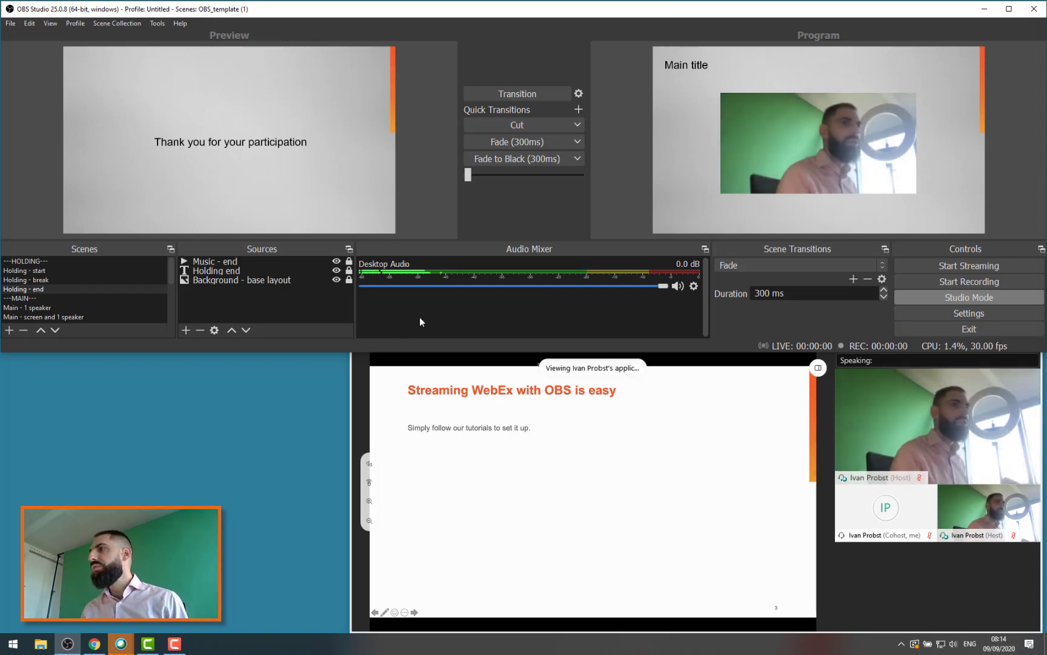
pyautogui.click(238, 463)
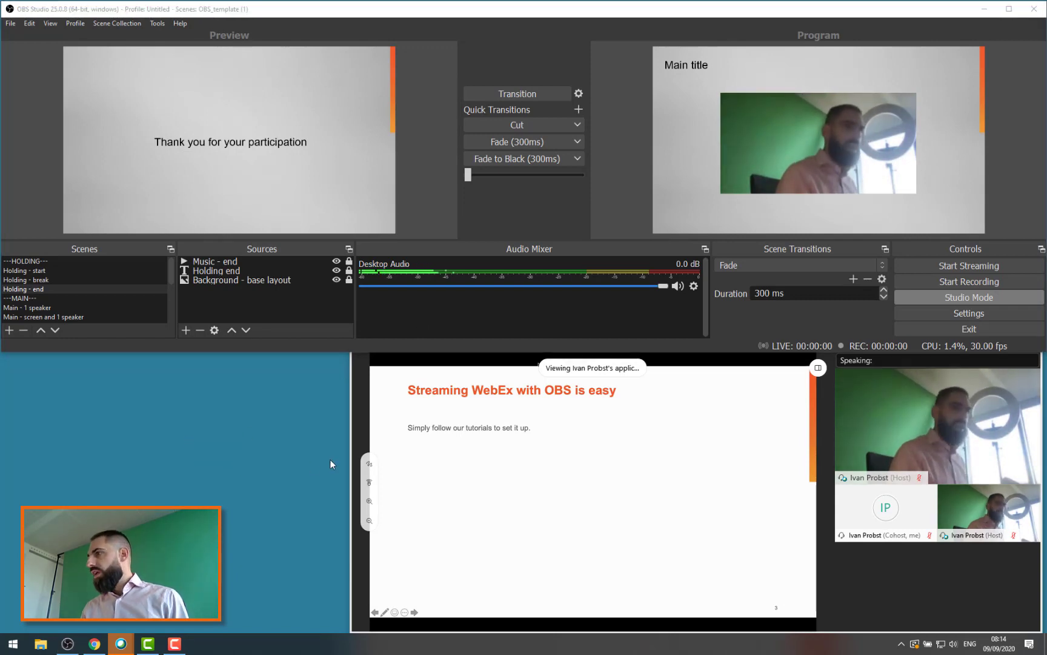